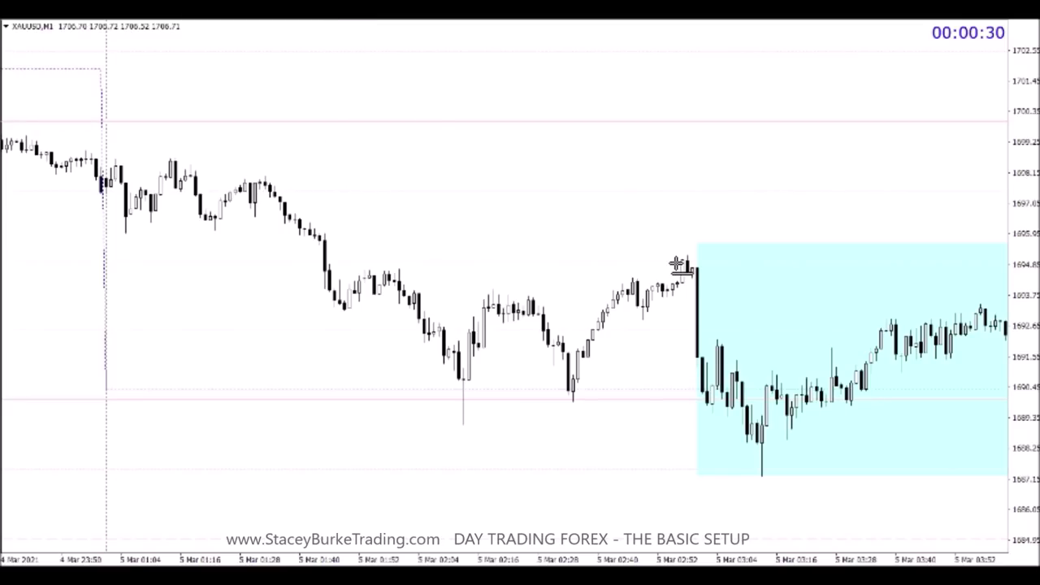
Place a horizontal line at the spike low near 1689, and draw a level trend line from the 02:00 swing high to just past 03:00.
{"action": "left_click", "coordinate": [466, 426]}
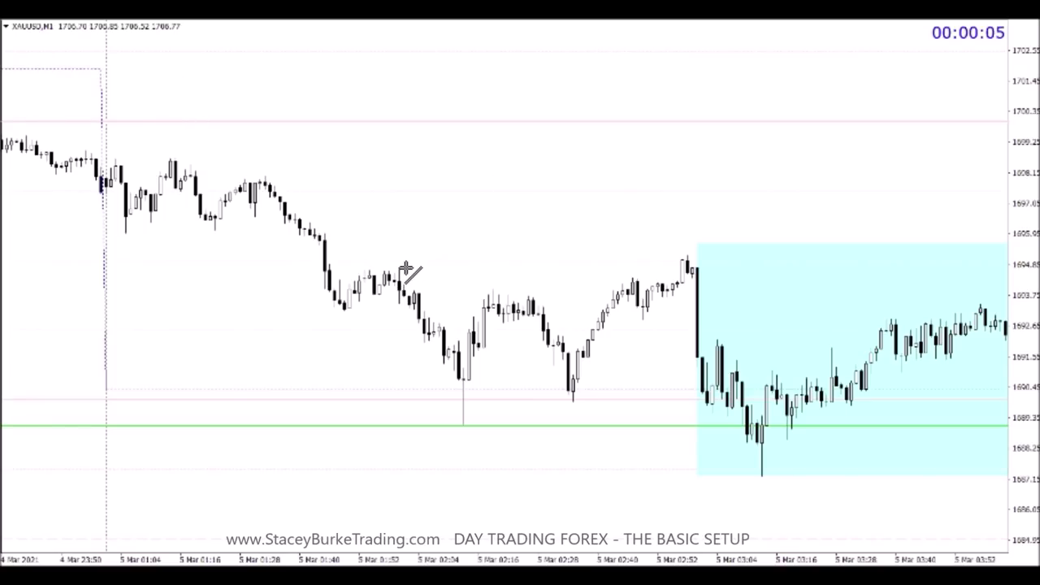
{"action": "left_click_drag", "start_coordinate": [398, 270], "coordinate": [712, 268]}
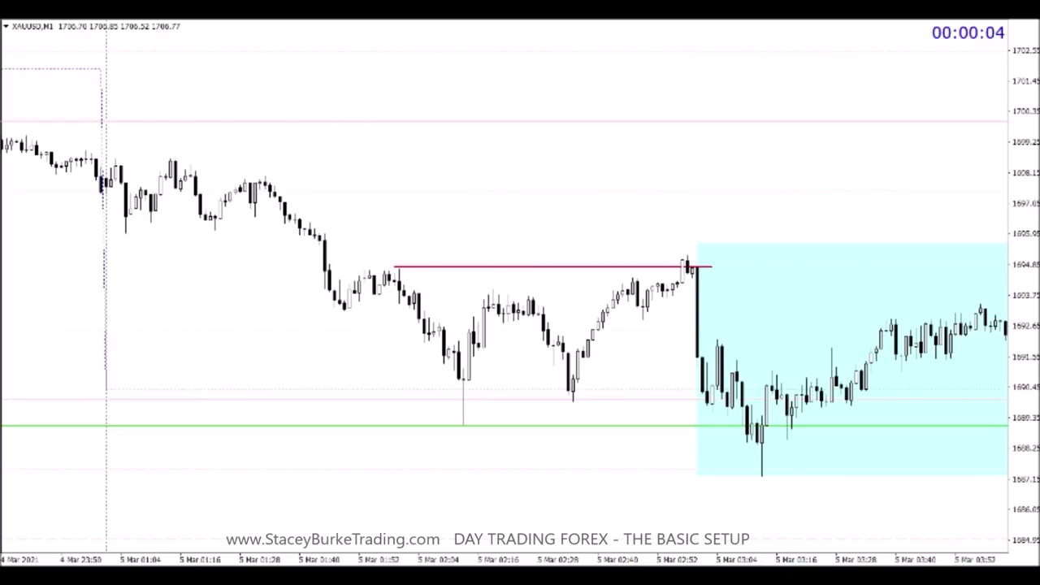
Draw a narrow vertical ellipse around the swing-high candle where the long red trend line starts.
{"action": "left_click", "coordinate": [17, 9]}
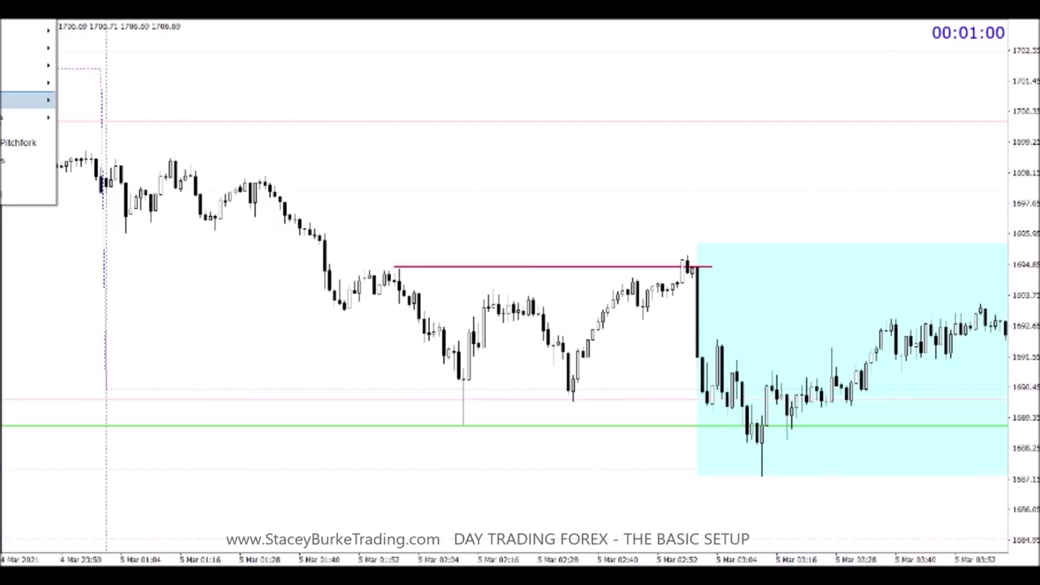
{"action": "mouse_move", "coordinate": [24, 106]}
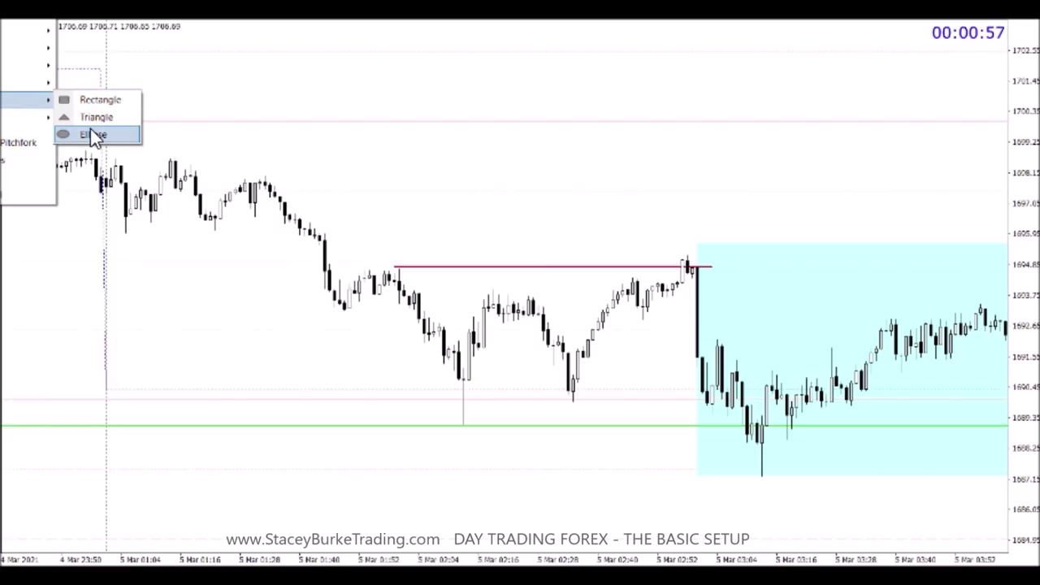
{"action": "left_click", "coordinate": [92, 134]}
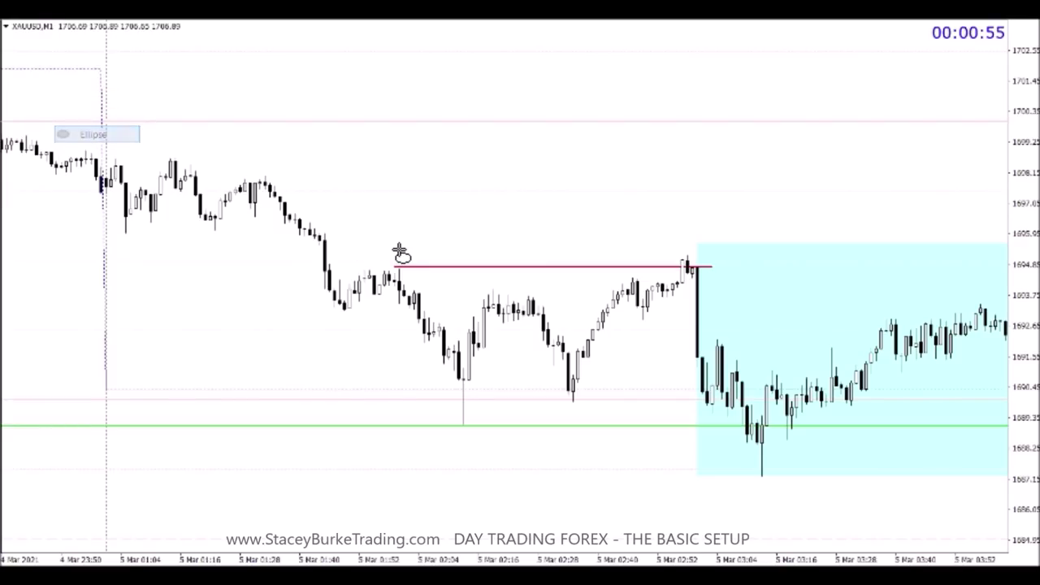
{"action": "left_click_drag", "start_coordinate": [404, 256], "coordinate": [406, 321]}
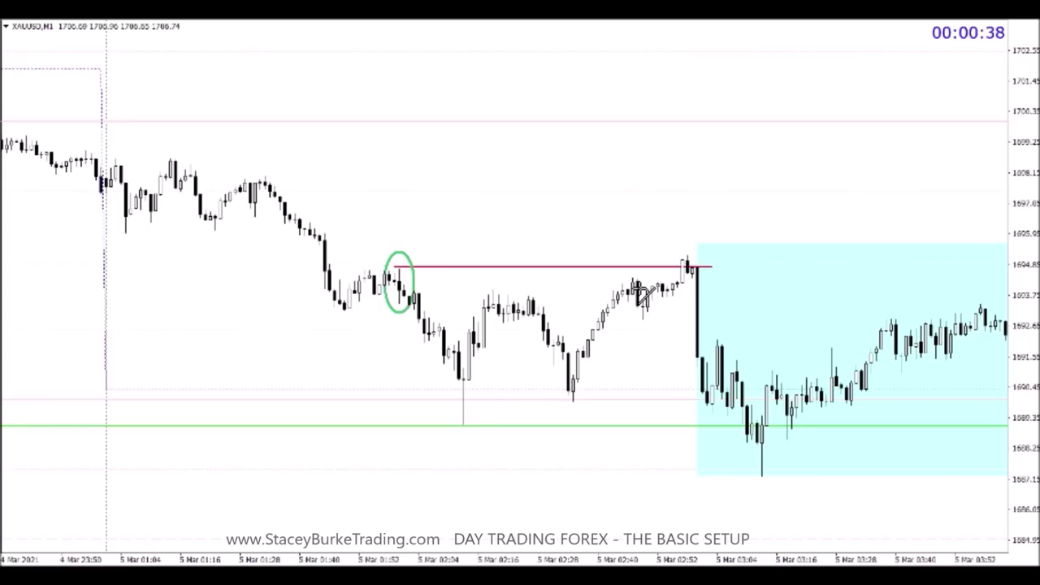
Draw short level trend lines at the swing high and low just before 03:00, and beneath the first two lows inside the blue session box.
{"action": "left_click_drag", "start_coordinate": [628, 277], "coordinate": [685, 277]}
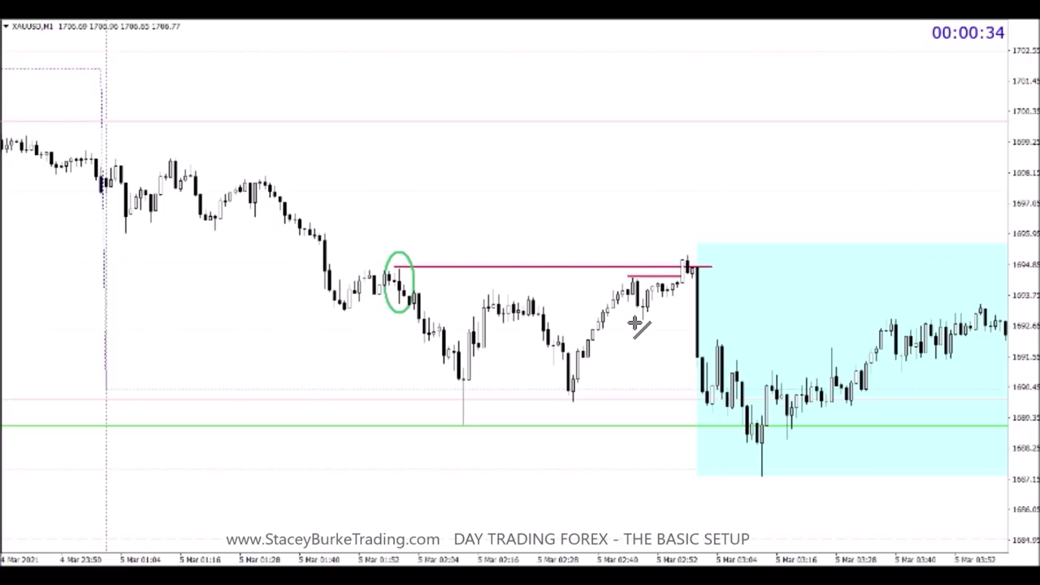
{"action": "left_click_drag", "start_coordinate": [633, 318], "coordinate": [722, 319]}
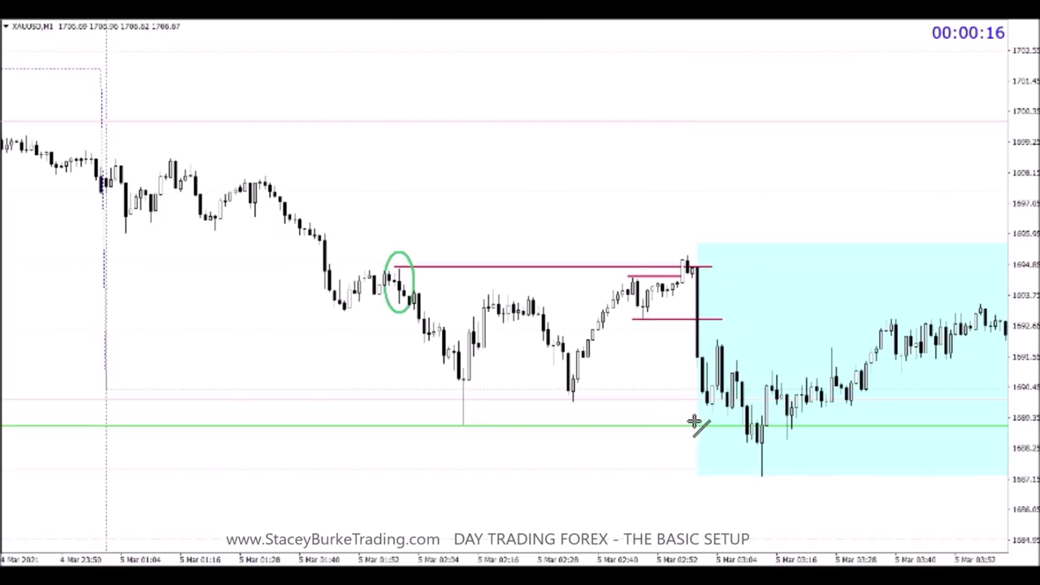
{"action": "left_click_drag", "start_coordinate": [699, 415], "coordinate": [728, 415]}
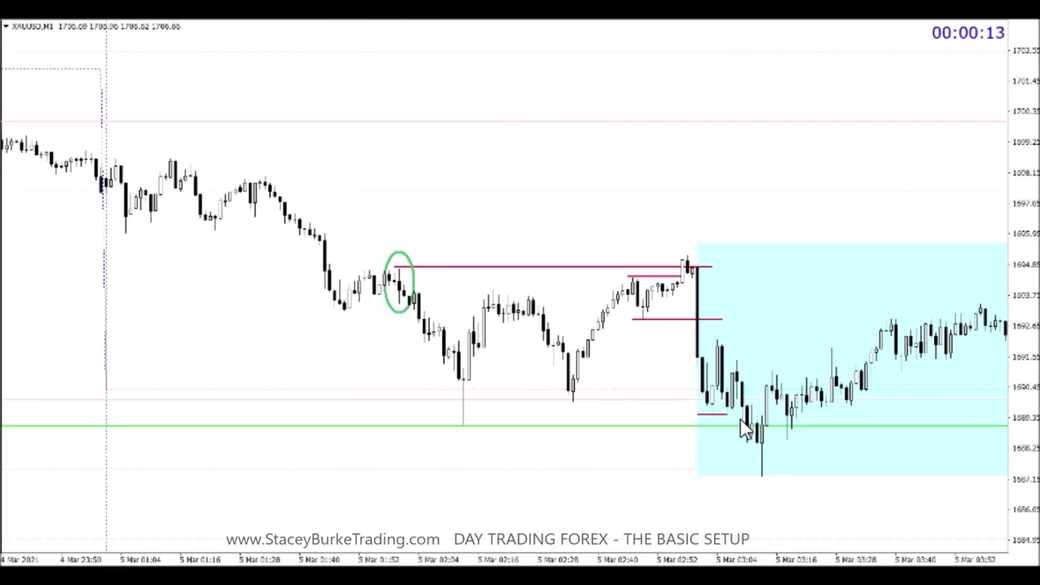
{"action": "left_click_drag", "start_coordinate": [723, 419], "coordinate": [746, 423]}
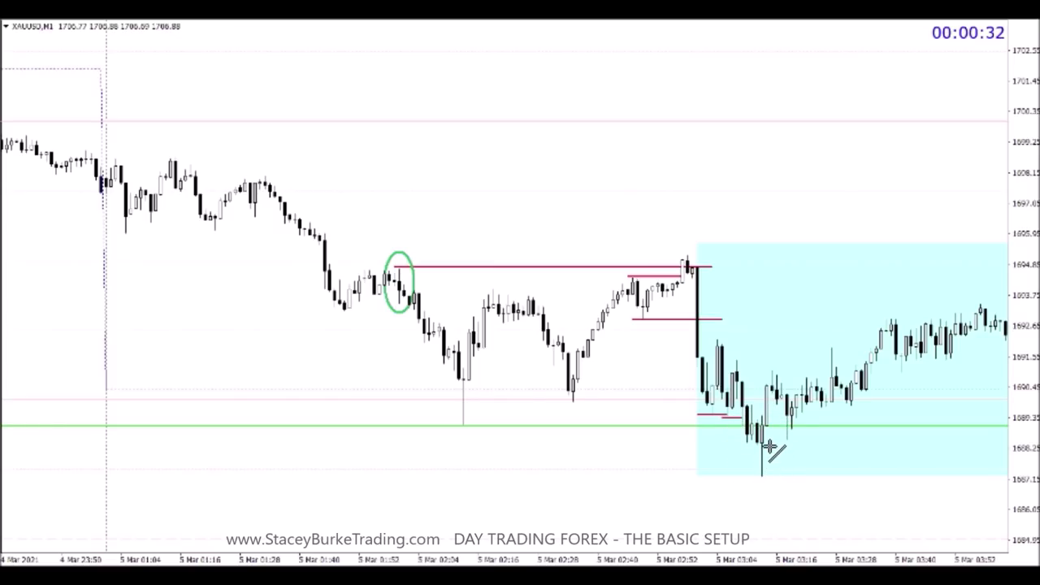
Draw a vertical ellipse around the lowest candles inside the blue session box and shift it to centre on the long lower wick.
{"action": "key", "text": "alt+i"}
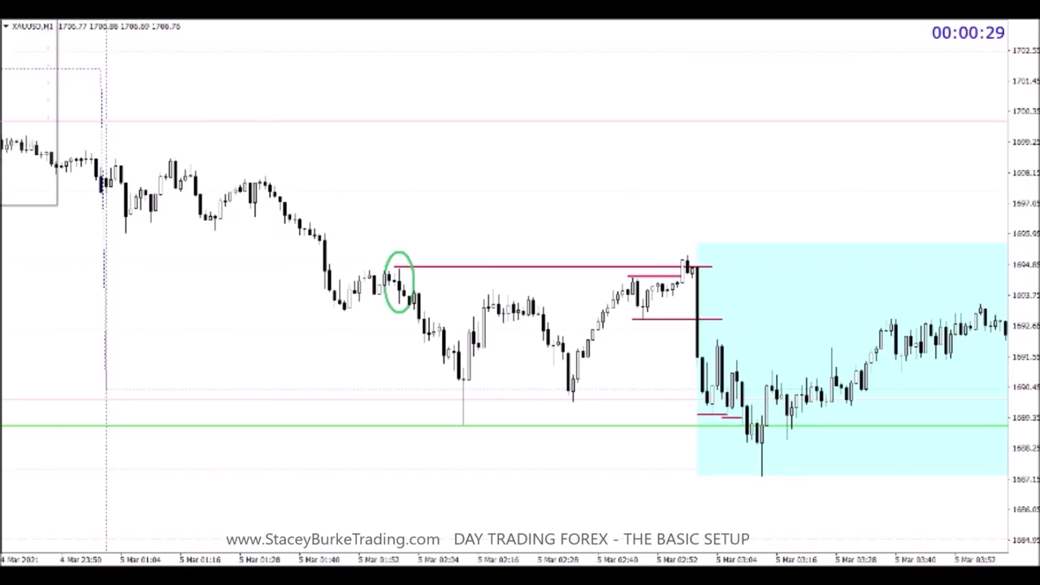
{"action": "mouse_move", "coordinate": [24, 99]}
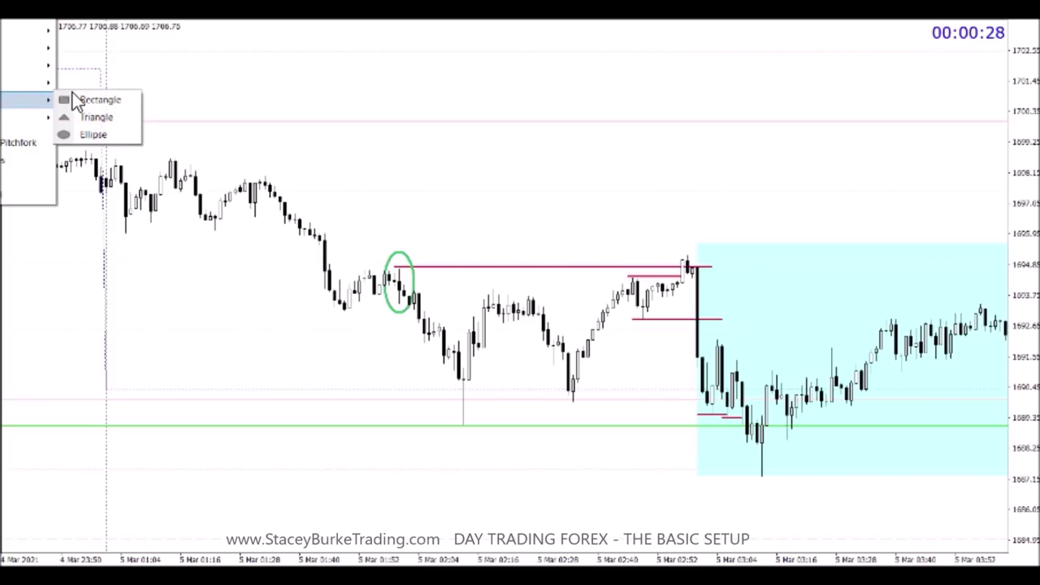
{"action": "left_click", "coordinate": [92, 134]}
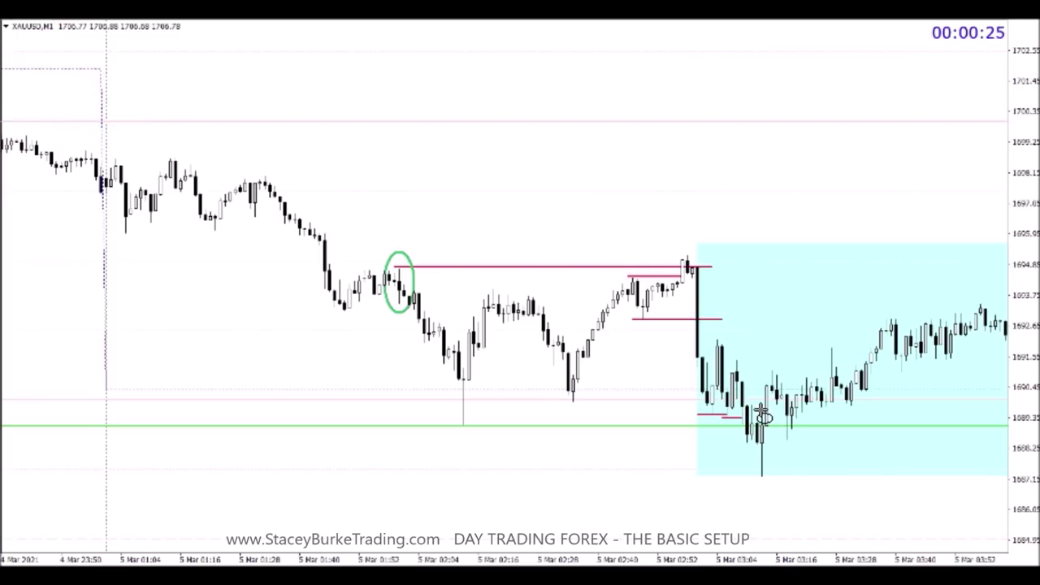
{"action": "left_click_drag", "start_coordinate": [762, 415], "coordinate": [761, 483]}
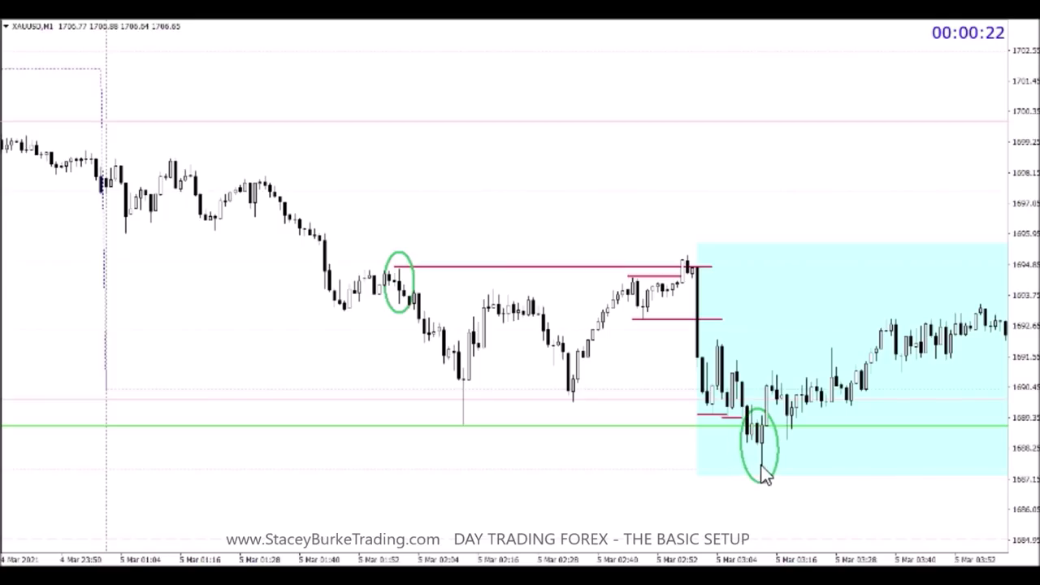
{"action": "double_click", "coordinate": [762, 413]}
{"action": "double_click", "coordinate": [761, 411]}
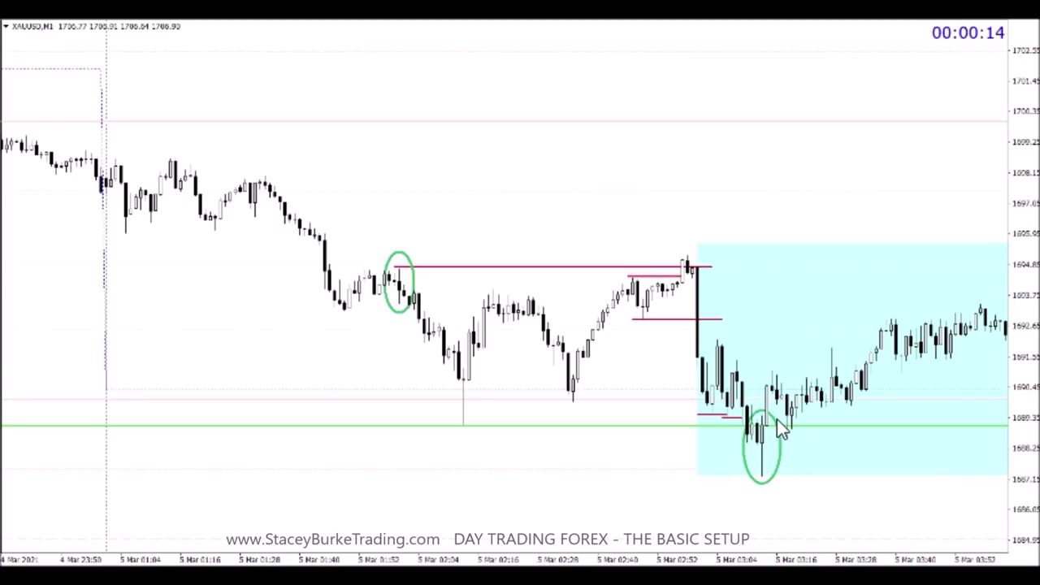
Draw level trend lines from the three falling highs inside the blue session box, and from the first swing high after the earlier spike low.
{"action": "scroll", "coordinate": [731, 382], "scroll_direction": "down", "scroll_amount": 3}
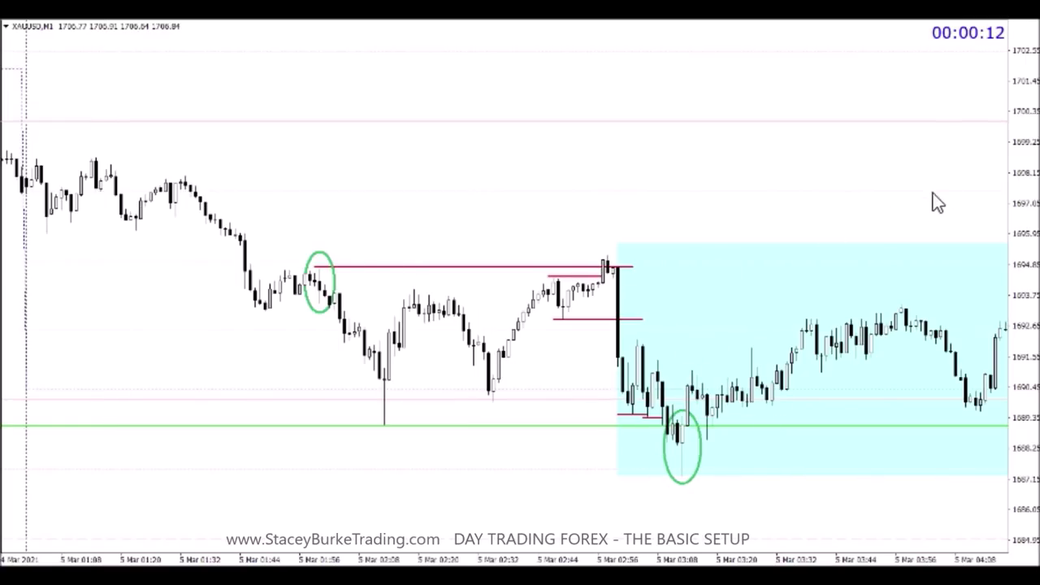
{"action": "left_click_drag", "start_coordinate": [1020, 146], "coordinate": [1026, 172]}
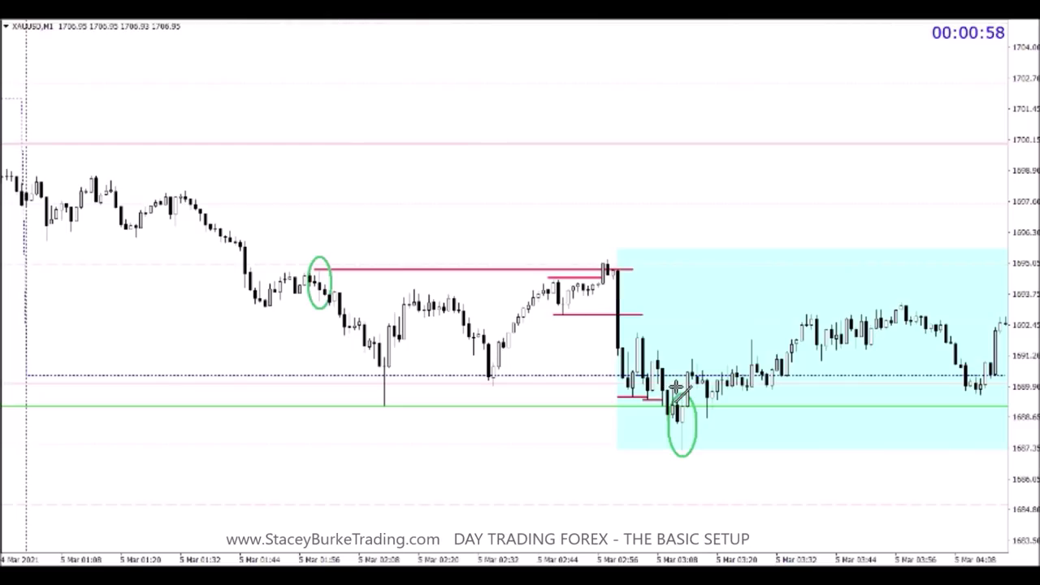
{"action": "left_click_drag", "start_coordinate": [683, 358], "coordinate": [795, 359]}
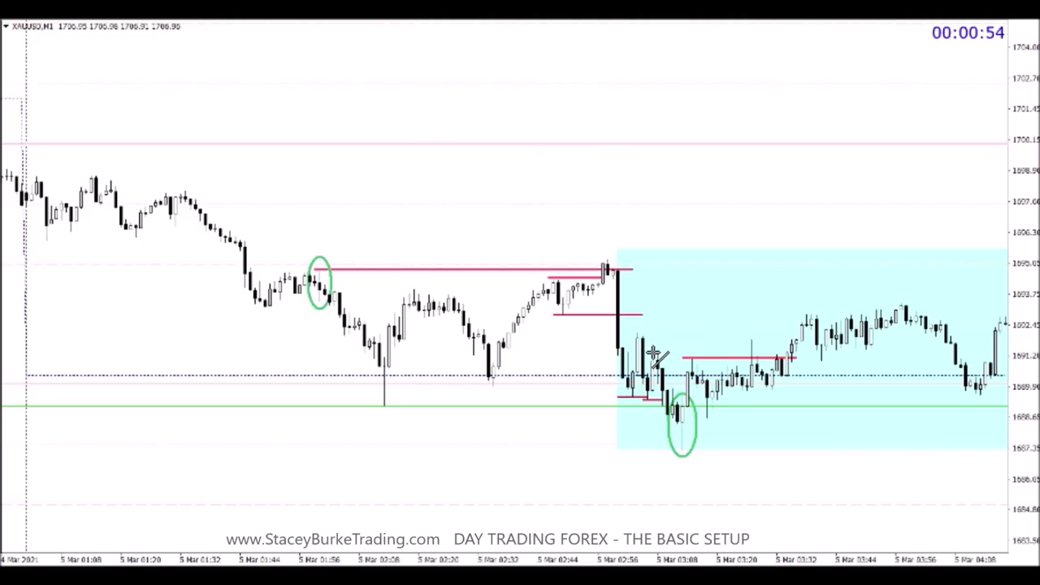
{"action": "left_click_drag", "start_coordinate": [653, 350], "coordinate": [799, 350]}
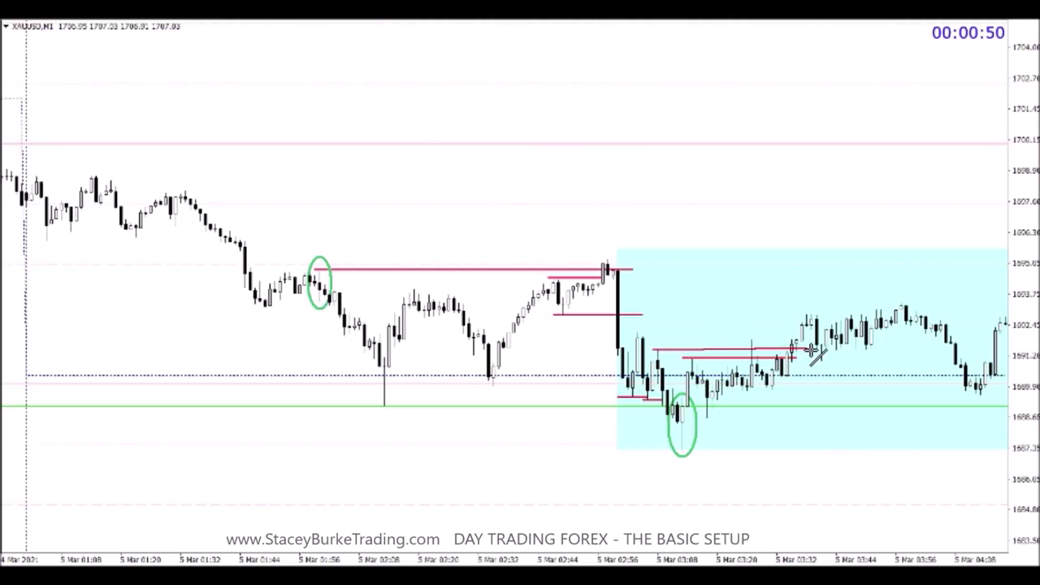
{"action": "left_click", "coordinate": [365, 23]}
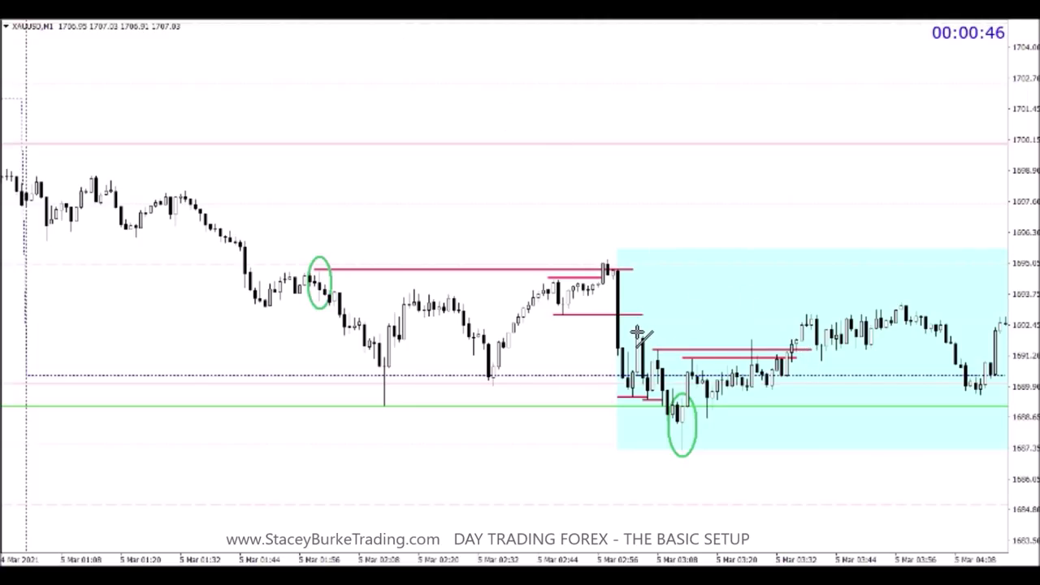
{"action": "mouse_move", "coordinate": [637, 333]}
{"action": "left_mouse_down"}
{"action": "mouse_move", "coordinate": [813, 337]}
{"action": "mouse_move", "coordinate": [804, 333]}
{"action": "left_mouse_up"}
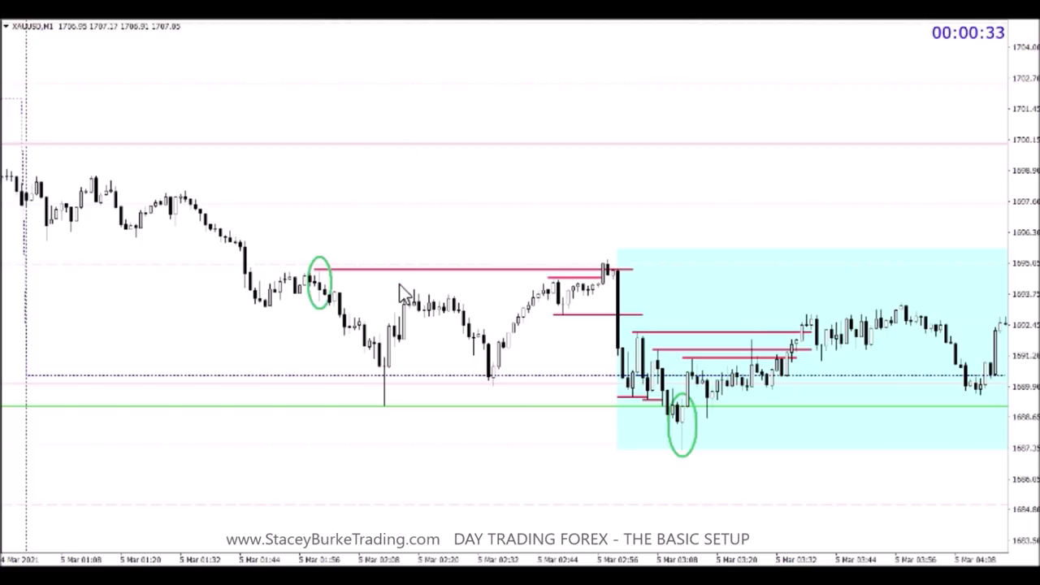
{"action": "left_click_drag", "start_coordinate": [394, 287], "coordinate": [559, 288]}
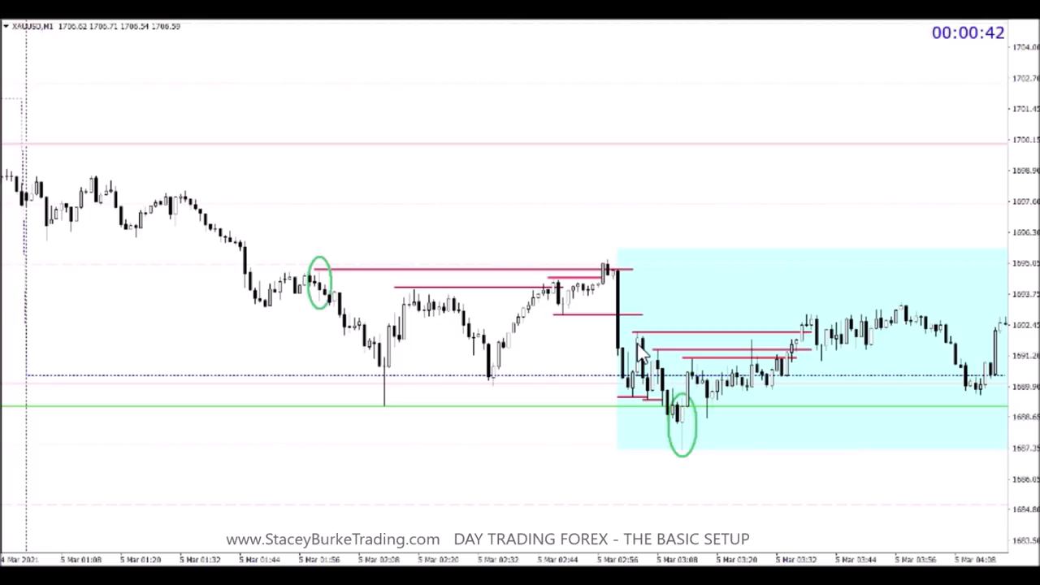
Draw a level trend line from the swing high before the pink 09:00 session box, extending it into the box to about 09:20.
{"action": "mouse_move", "coordinate": [641, 348]}
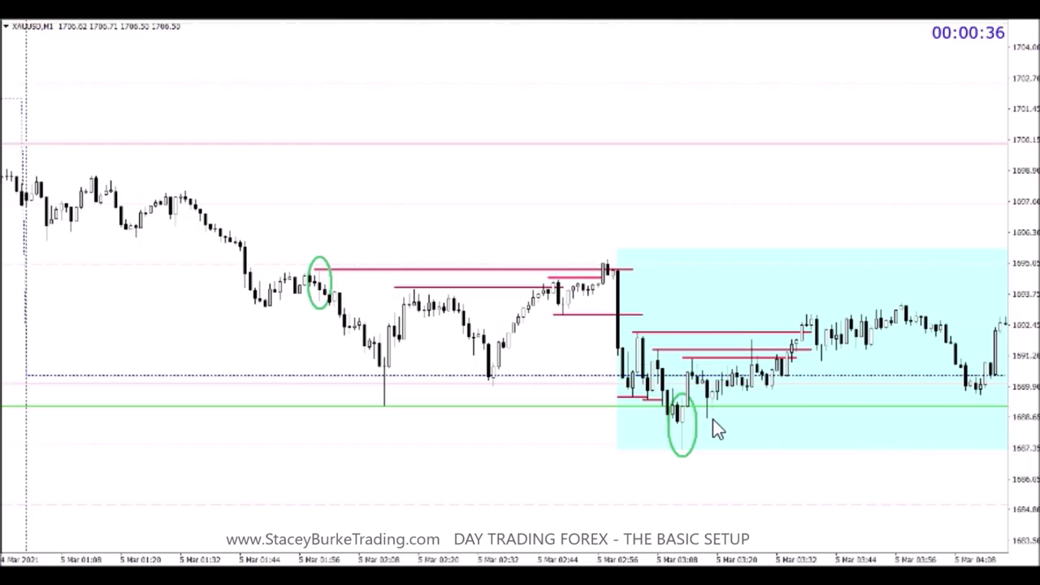
{"action": "scroll", "coordinate": [634, 341], "scroll_direction": "right", "scroll_amount": 3}
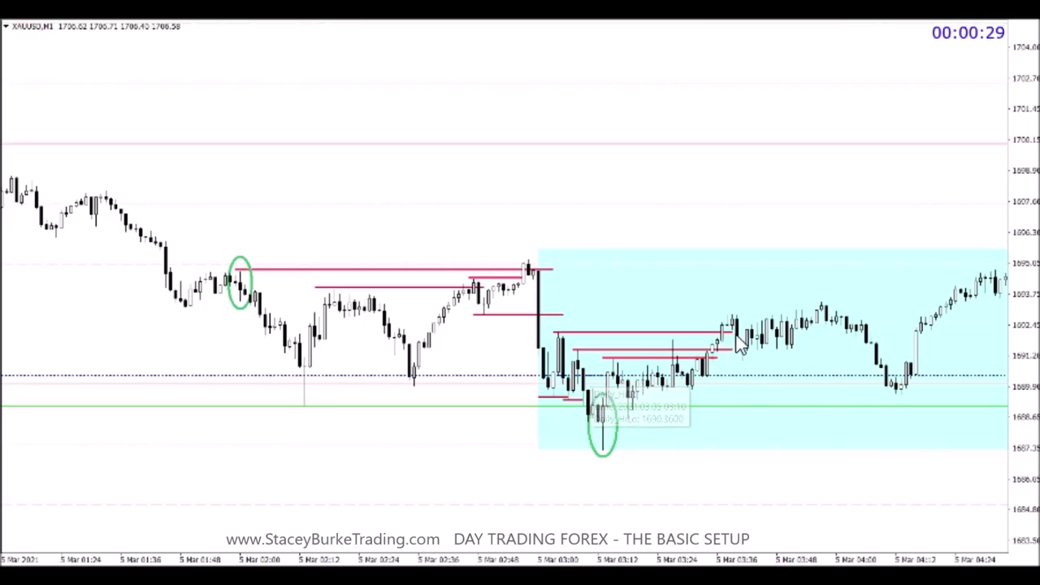
{"action": "scroll", "coordinate": [656, 408], "scroll_direction": "right", "scroll_amount": 3}
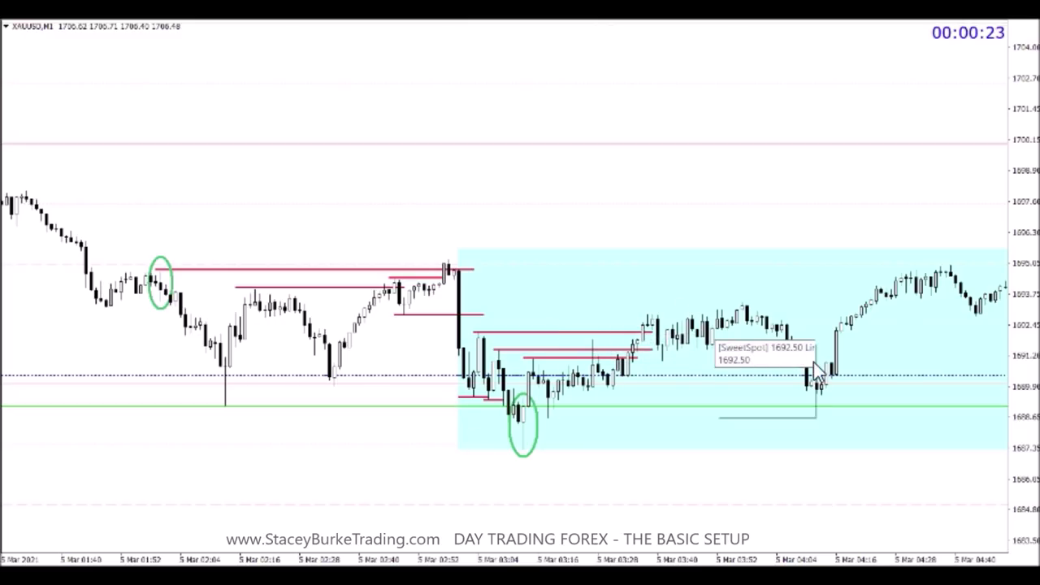
{"action": "scroll", "coordinate": [816, 496], "scroll_direction": "down", "scroll_amount": 4}
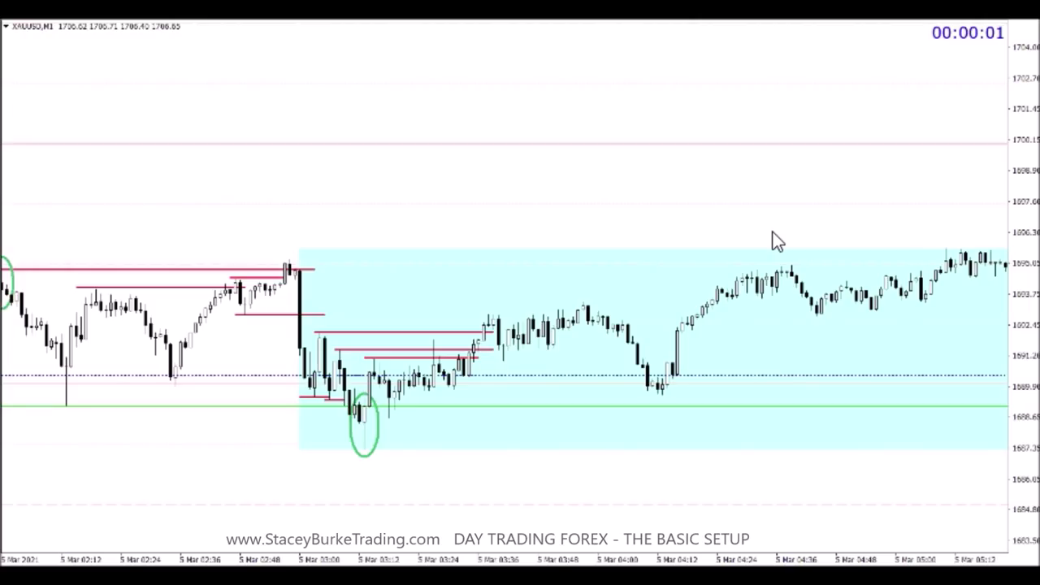
{"action": "scroll", "coordinate": [776, 241], "scroll_direction": "down", "scroll_amount": 4}
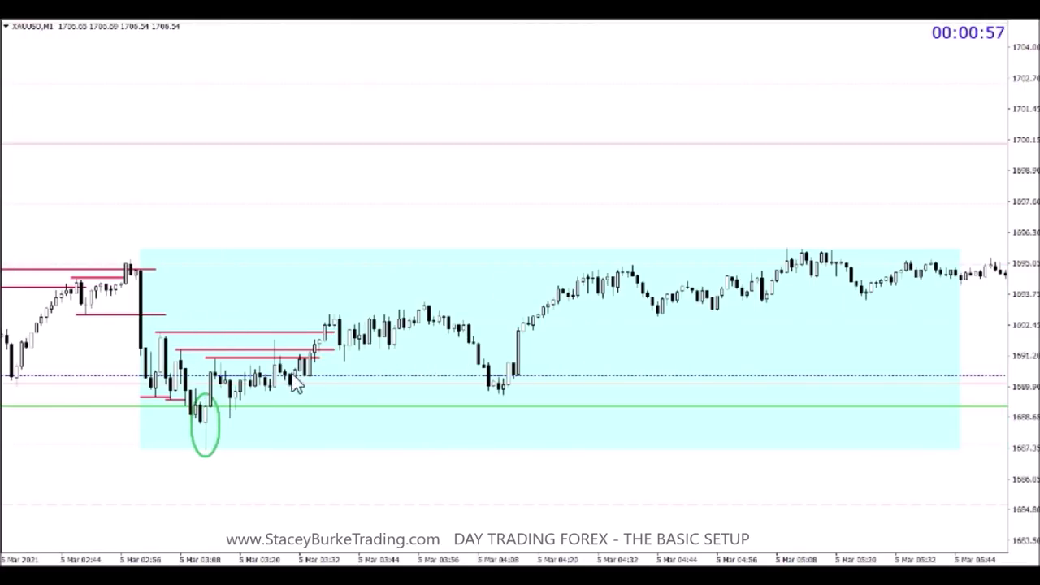
{"action": "scroll", "coordinate": [504, 341], "scroll_direction": "down", "scroll_amount": 4}
{"action": "scroll", "coordinate": [547, 327], "scroll_direction": "down", "scroll_amount": 12}
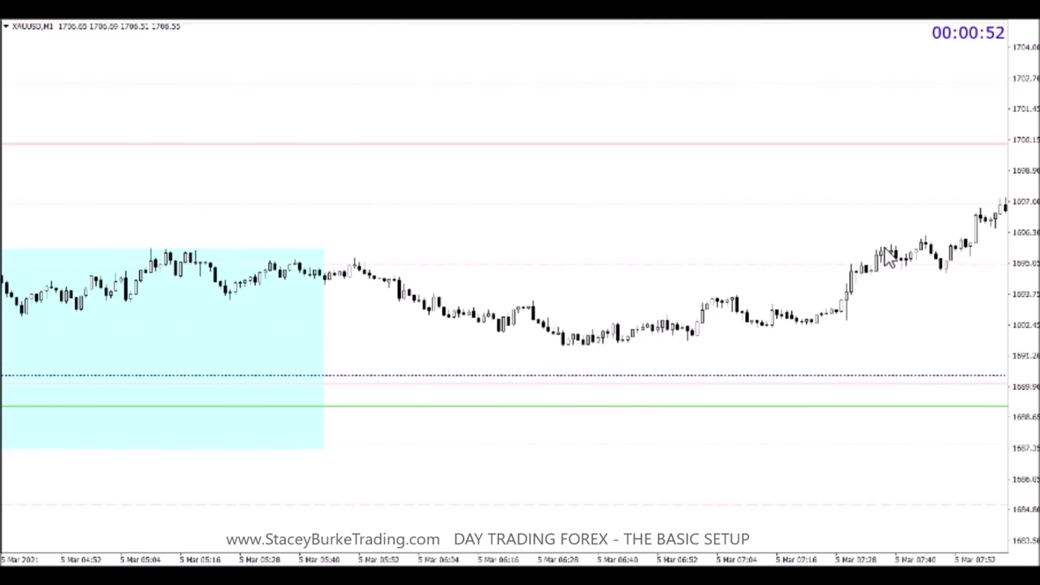
{"action": "scroll", "coordinate": [939, 253], "scroll_direction": "down", "scroll_amount": 4}
{"action": "scroll", "coordinate": [939, 254], "scroll_direction": "down", "scroll_amount": 8}
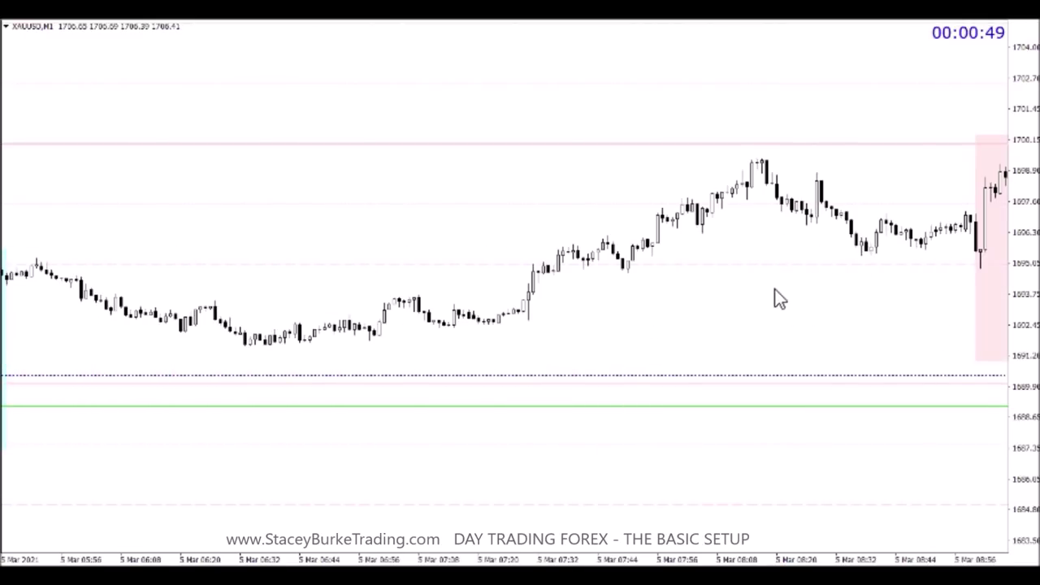
{"action": "left_click", "coordinate": [346, 20]}
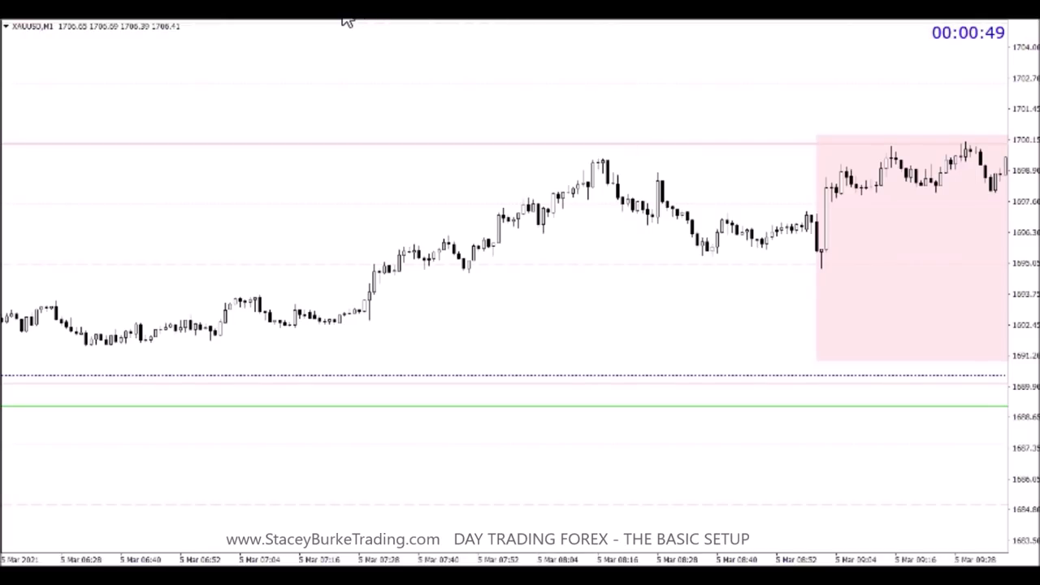
{"action": "left_click_drag", "start_coordinate": [583, 156], "coordinate": [916, 156]}
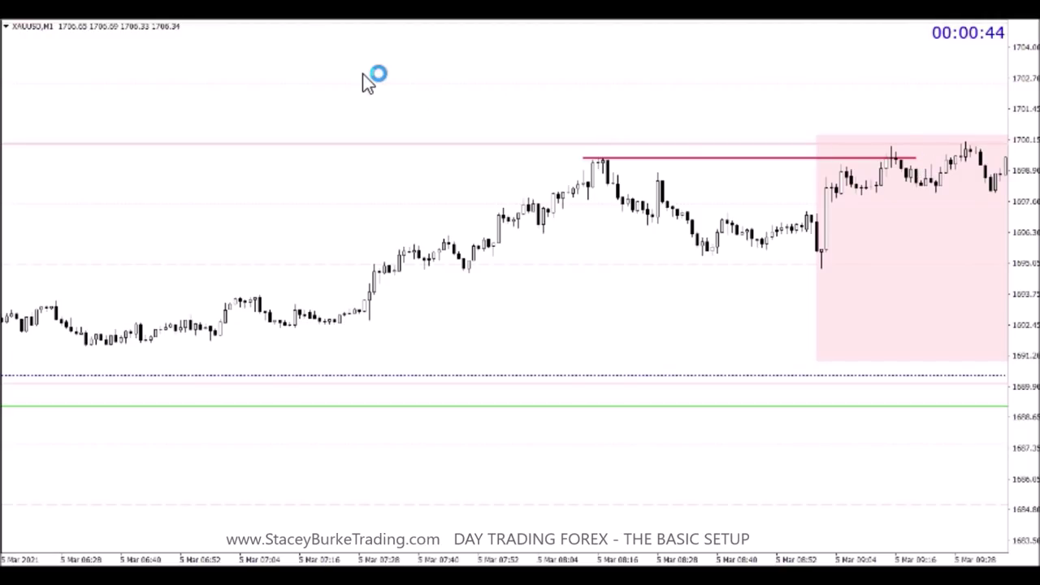
Draw a level trend line from the swing low near 08:38 to just inside the pink session box.
{"action": "left_click", "coordinate": [345, 19]}
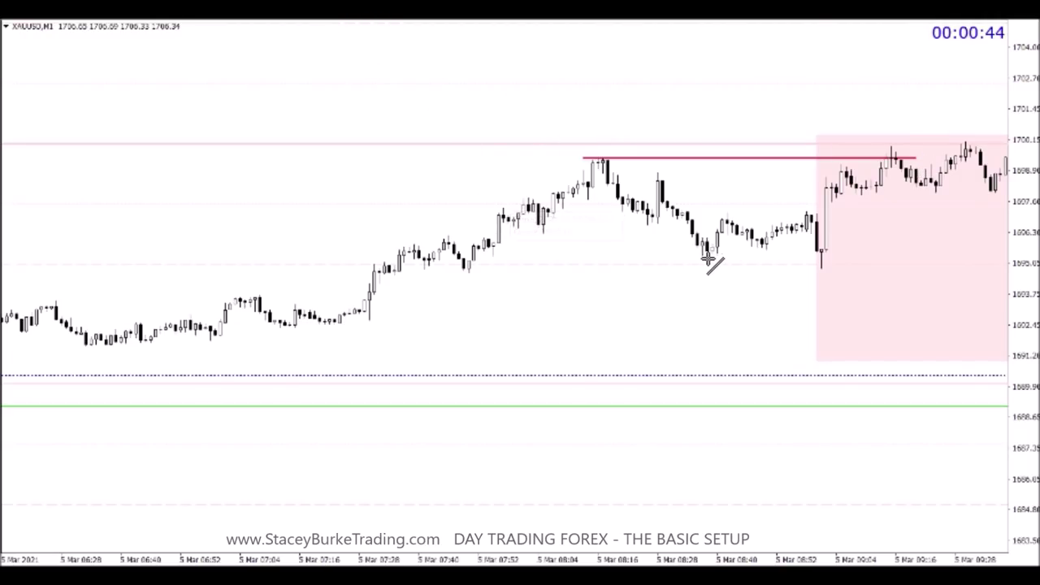
{"action": "mouse_move", "coordinate": [694, 255]}
{"action": "left_mouse_down"}
{"action": "mouse_move", "coordinate": [864, 257]}
{"action": "mouse_move", "coordinate": [631, 237]}
{"action": "left_mouse_up"}
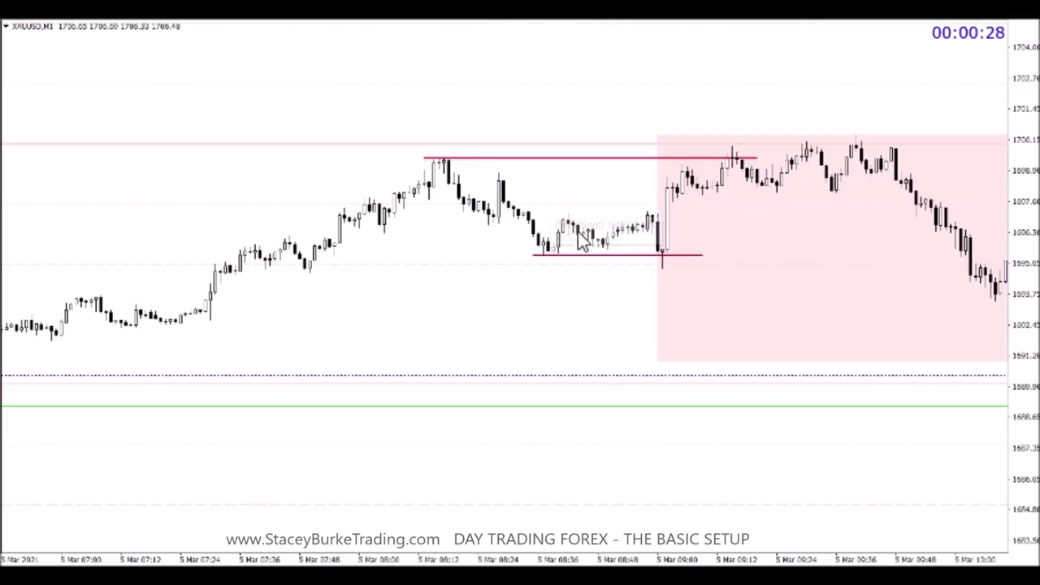
{"action": "mouse_move", "coordinate": [575, 232]}
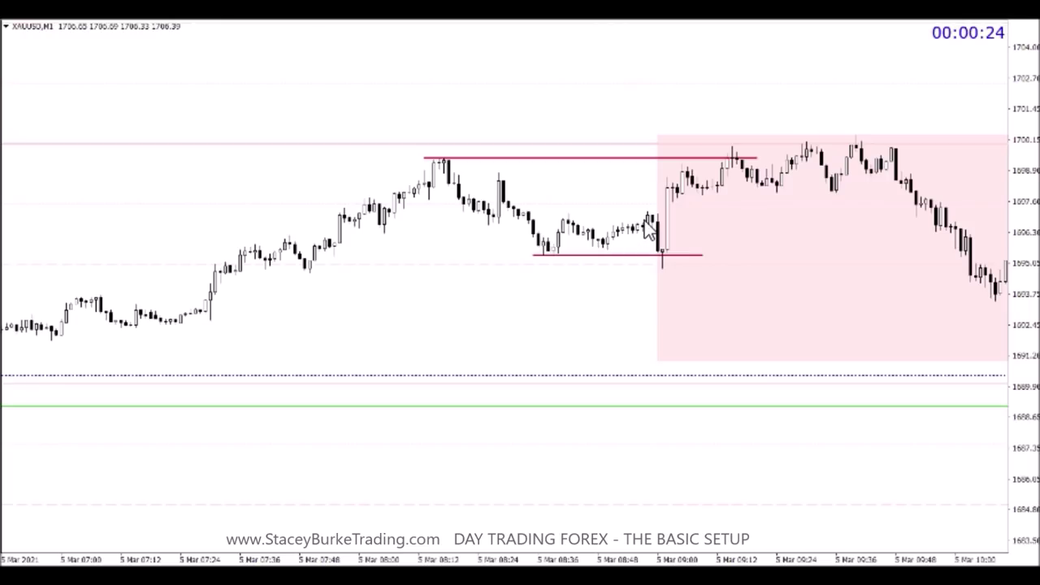
{"action": "mouse_move", "coordinate": [647, 217]}
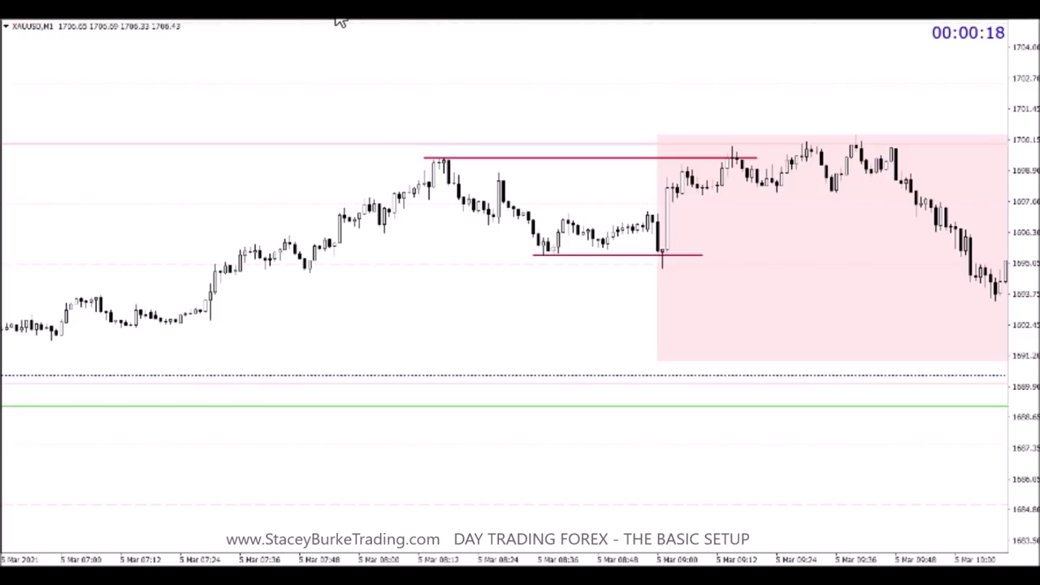
Draw a short level trend line under the swing low near 08:24 and an ellipse around the low wick opening the pink session box.
{"action": "left_click_drag", "start_coordinate": [480, 226], "coordinate": [535, 228]}
{"action": "left_click", "coordinate": [29, 18]}
{"action": "mouse_move", "coordinate": [16, 101]}
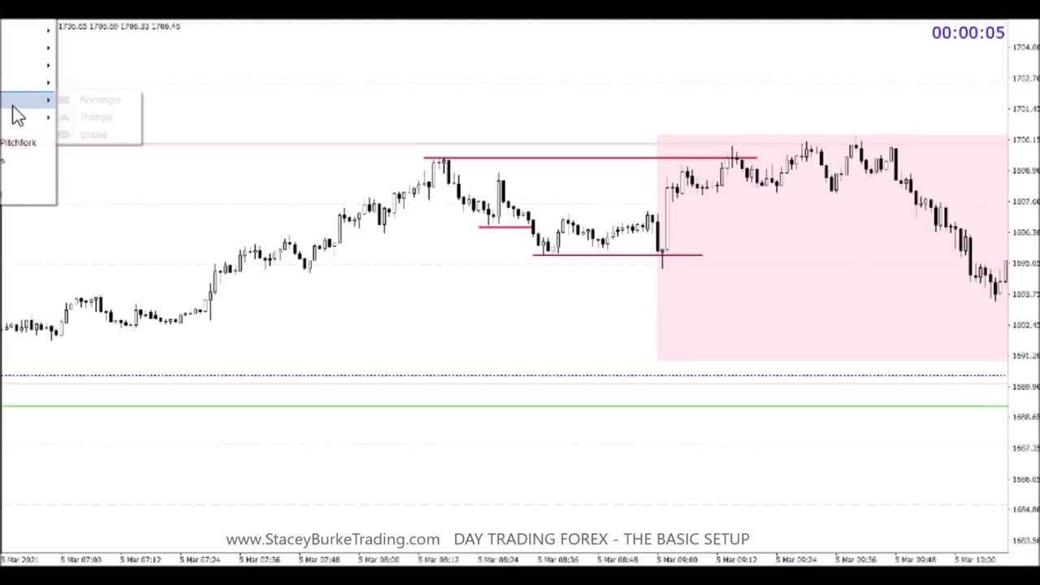
{"action": "left_click", "coordinate": [93, 120]}
{"action": "left_click_drag", "start_coordinate": [663, 244], "coordinate": [663, 288]}
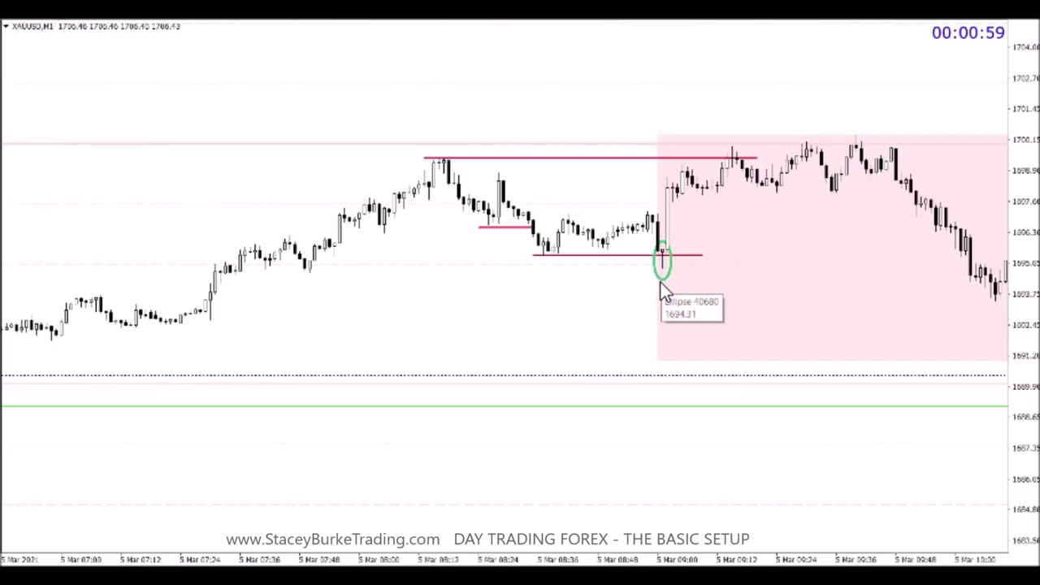
Draw level trend lines under the pink session's consolidation from about 09:01 to 10:00 and above its highs from about 09:13 to 09:34.
{"action": "scroll", "coordinate": [661, 290], "scroll_direction": "right", "scroll_amount": 3}
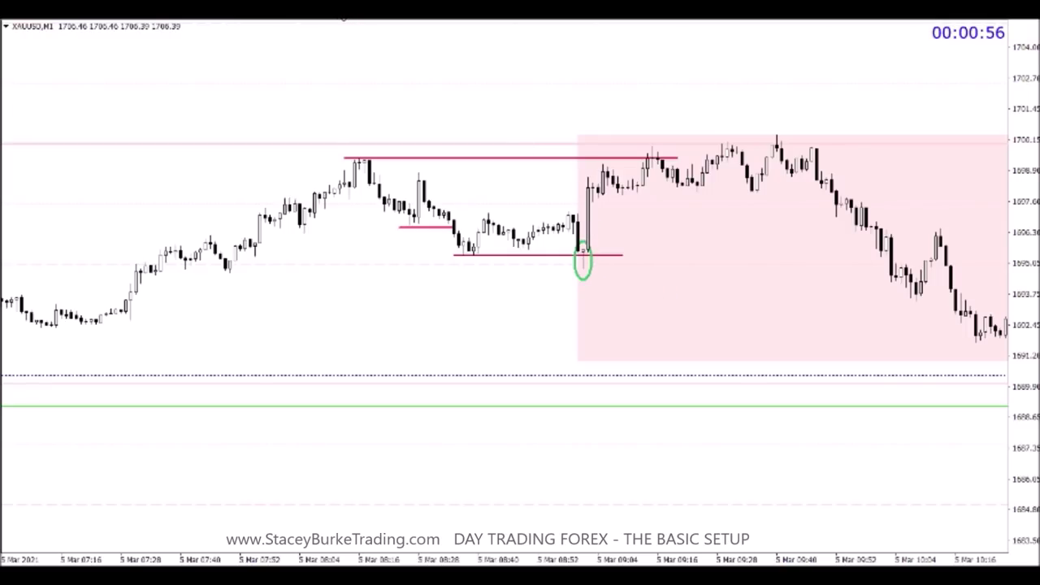
{"action": "left_click_drag", "start_coordinate": [587, 192], "coordinate": [877, 191]}
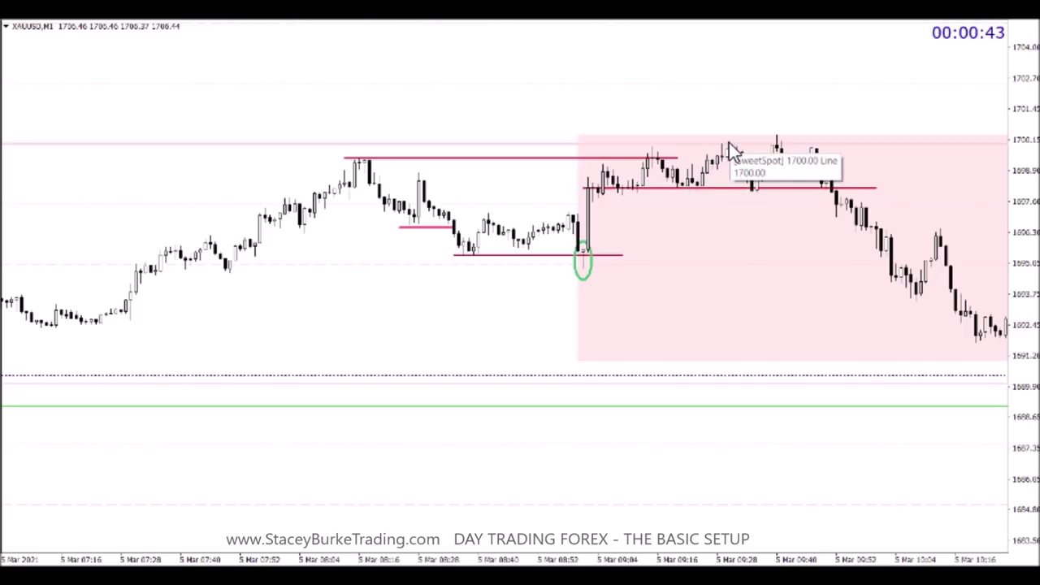
{"action": "left_click", "coordinate": [379, 21]}
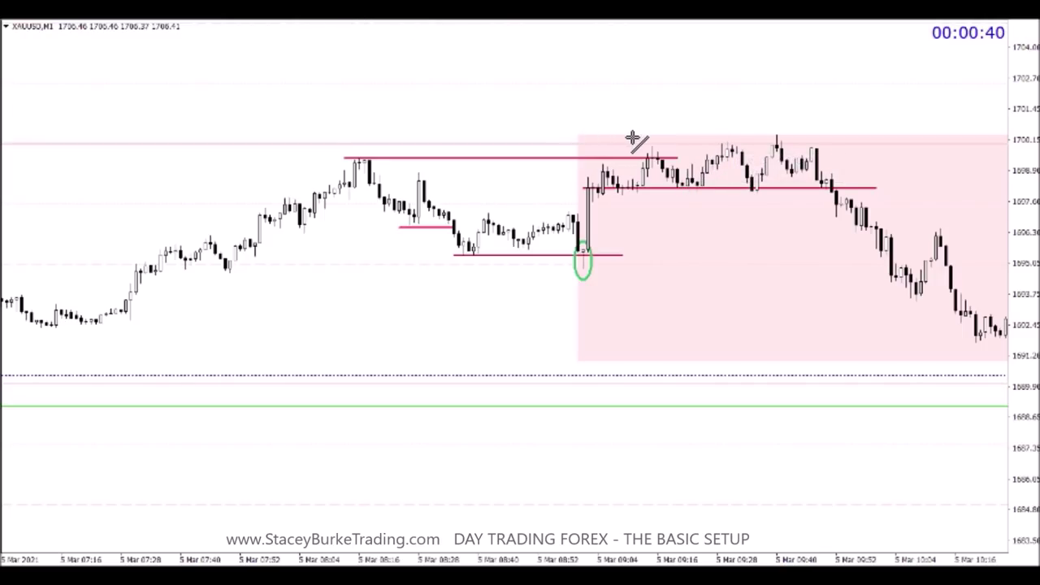
{"action": "left_click_drag", "start_coordinate": [643, 144], "coordinate": [748, 146]}
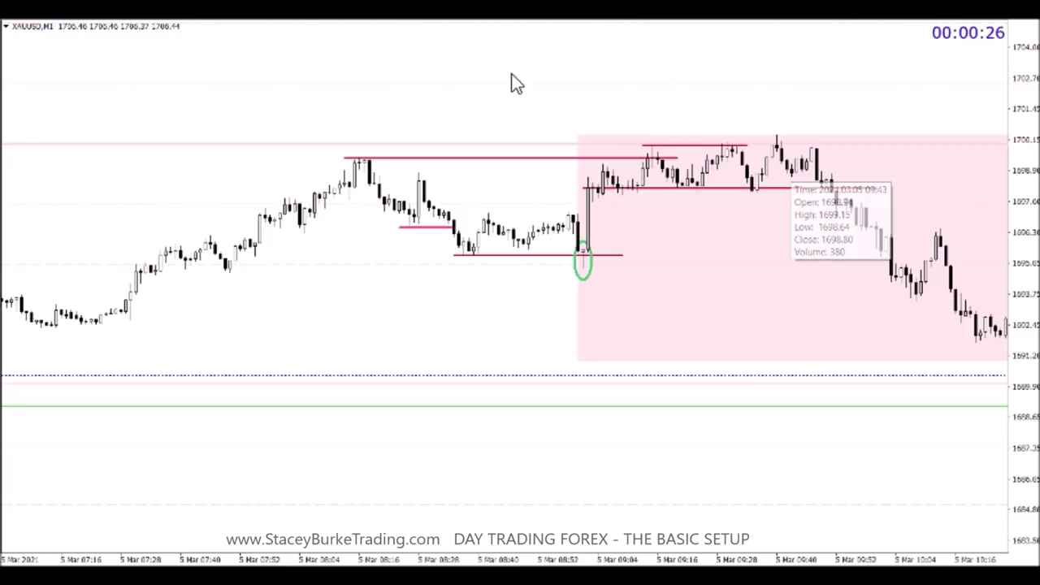
Draw short level trend lines above and below the small consolidation between about 09:40 and 09:54 in the pink session box.
{"action": "left_click", "coordinate": [344, 19]}
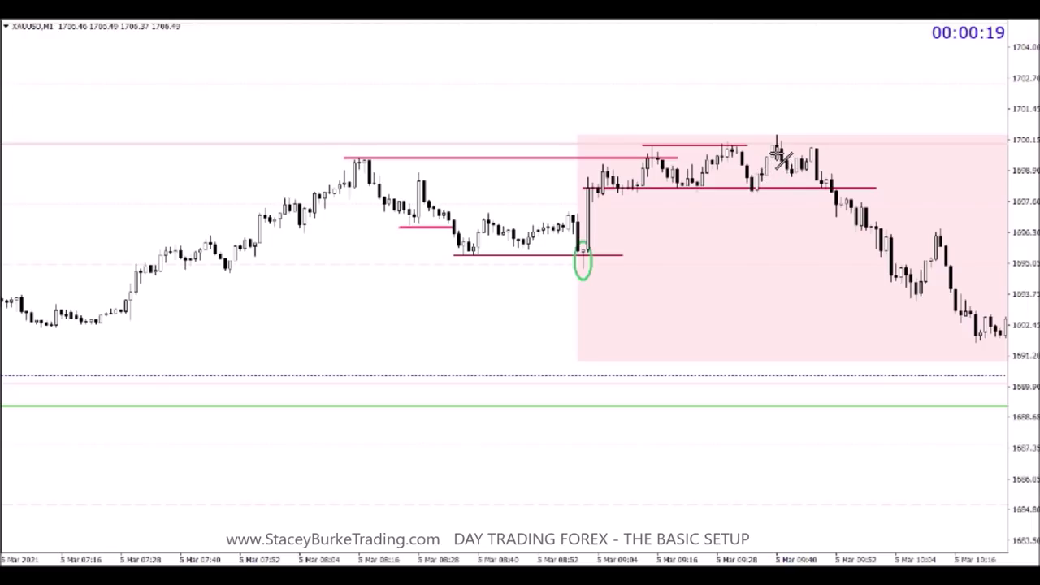
{"action": "left_click_drag", "start_coordinate": [779, 150], "coordinate": [831, 149]}
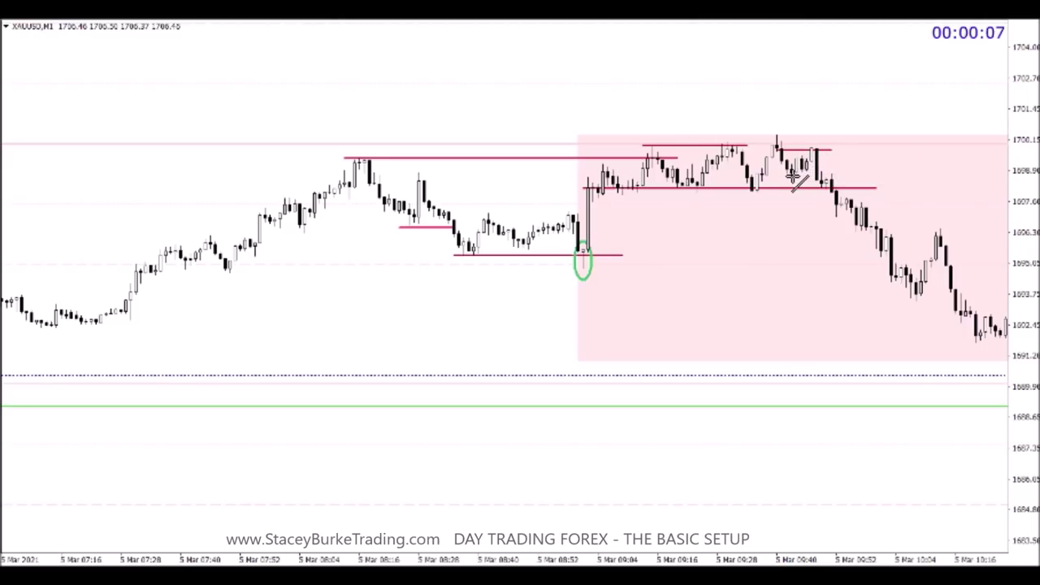
{"action": "left_click_drag", "start_coordinate": [787, 176], "coordinate": [837, 181]}
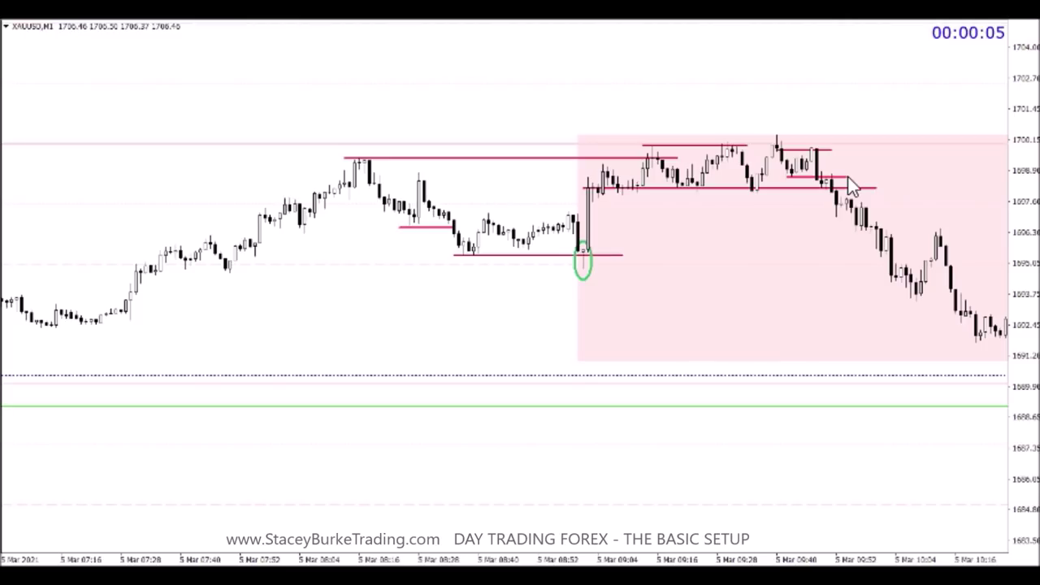
Place horizontal lines at the low of the circled 09:00 wick and at the earlier swing low near 06:35.
{"action": "scroll", "coordinate": [829, 178], "scroll_direction": "down", "scroll_amount": 3}
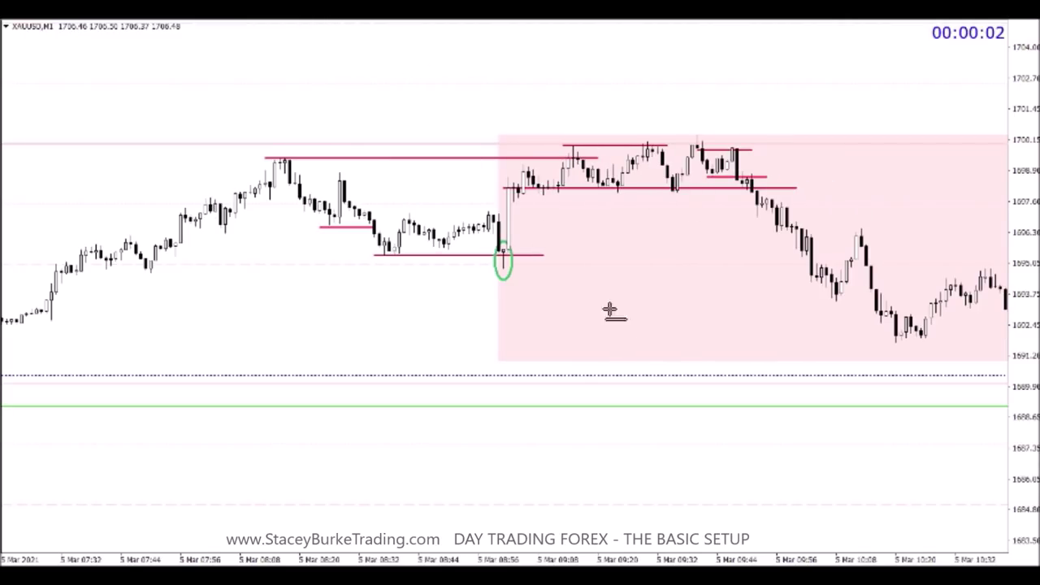
{"action": "left_click", "coordinate": [505, 269]}
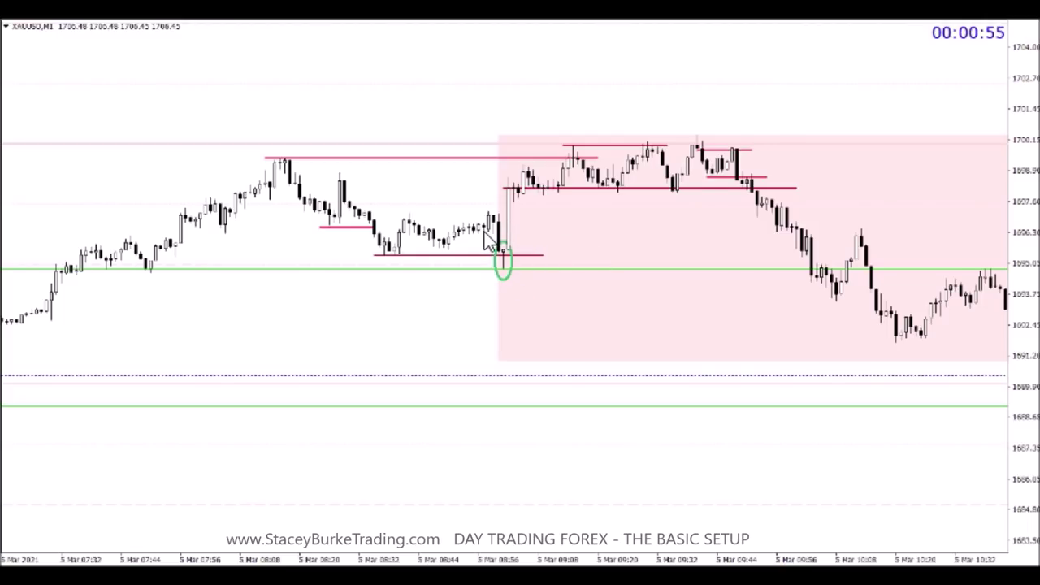
{"action": "scroll", "coordinate": [486, 237], "scroll_direction": "left", "scroll_amount": 10}
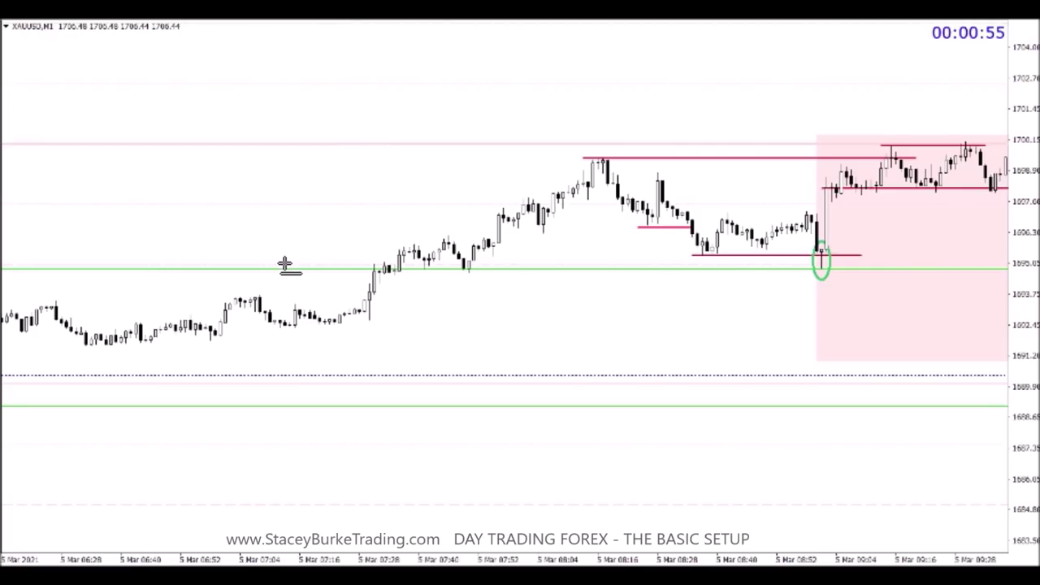
{"action": "scroll", "coordinate": [285, 264], "scroll_direction": "left", "scroll_amount": 3}
{"action": "left_click", "coordinate": [175, 348]}
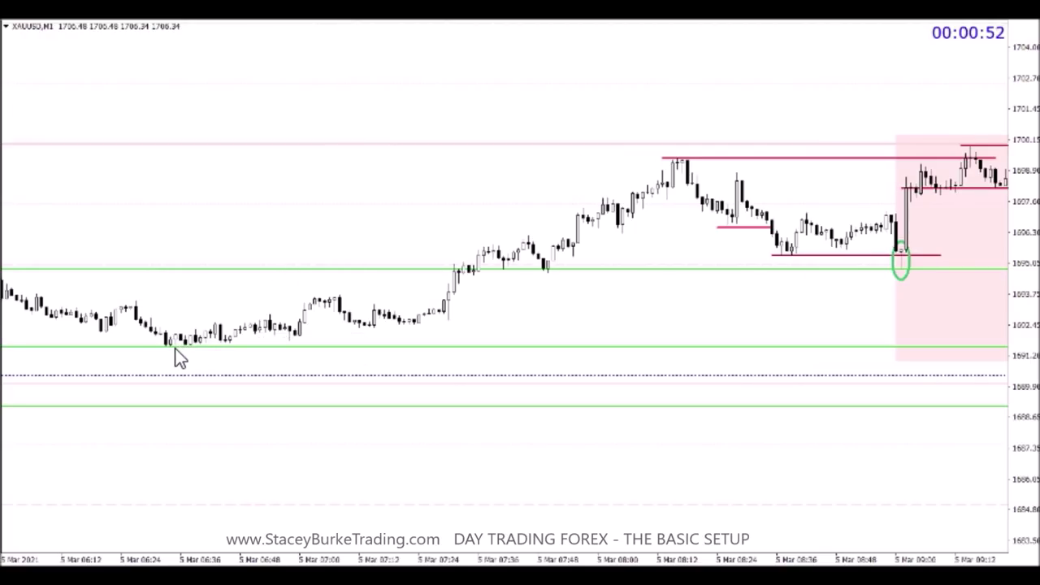
Examine how price moves relative to the two new green horizontal levels through the pink session box and into the early afternoon.
{"action": "scroll", "coordinate": [175, 348], "scroll_direction": "left", "scroll_amount": 9}
{"action": "scroll", "coordinate": [175, 348], "scroll_direction": "right", "scroll_amount": 20}
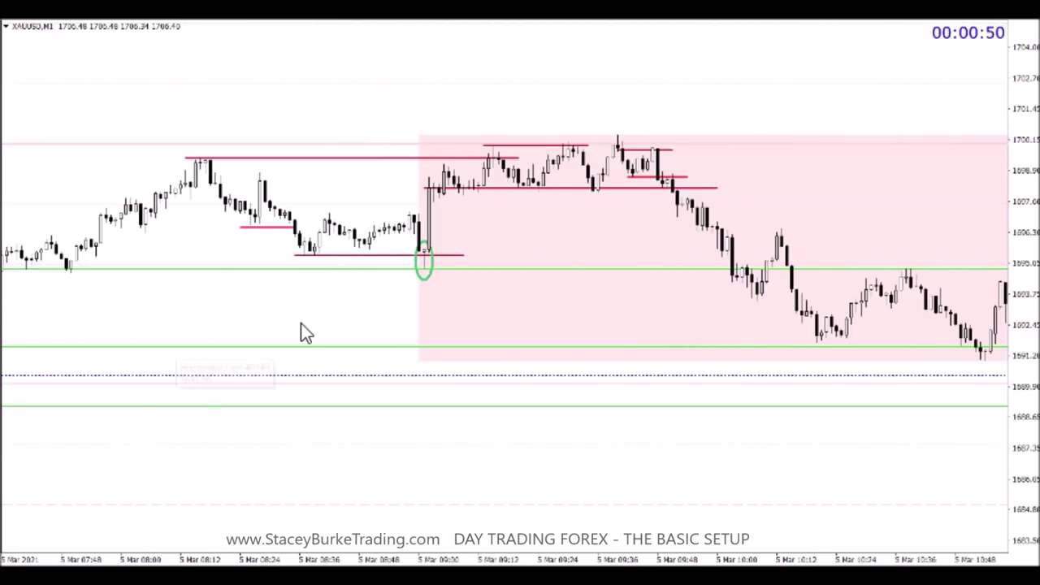
{"action": "scroll", "coordinate": [300, 324], "scroll_direction": "right", "scroll_amount": 3}
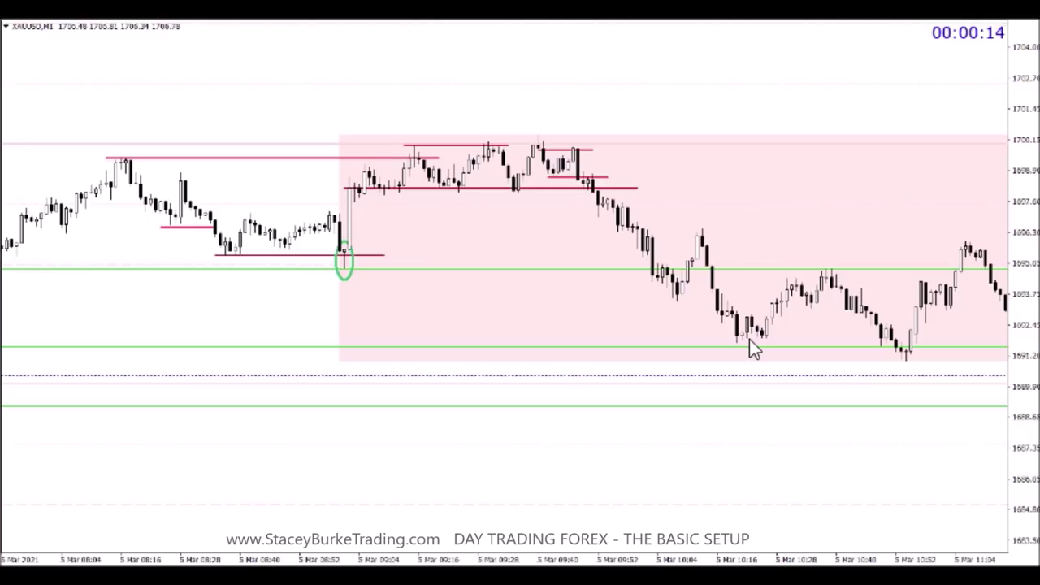
{"action": "scroll", "coordinate": [749, 339], "scroll_direction": "down", "scroll_amount": 3}
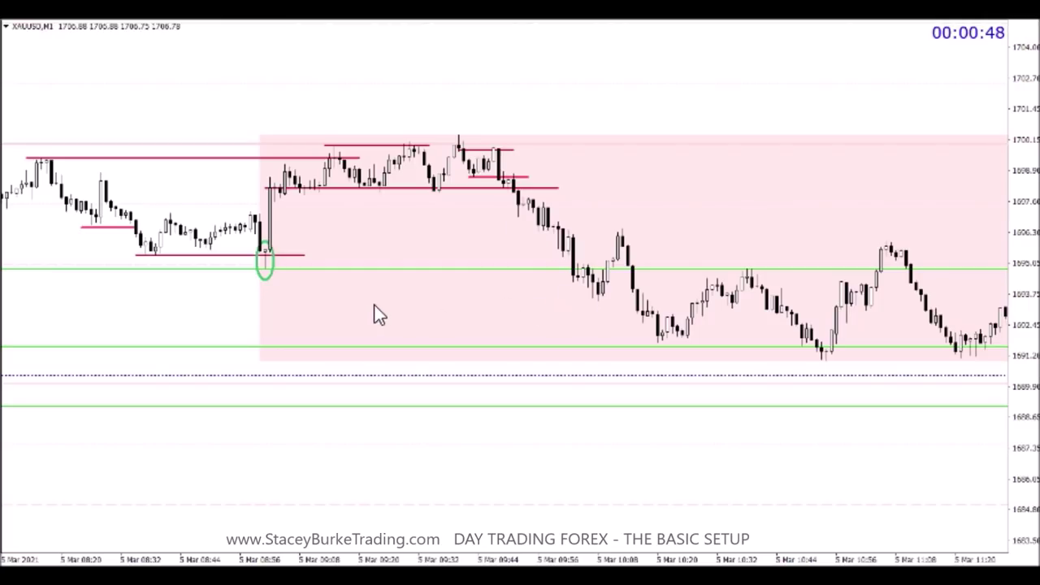
{"action": "scroll", "coordinate": [407, 325], "scroll_direction": "down", "scroll_amount": 3}
{"action": "scroll", "coordinate": [441, 342], "scroll_direction": "down", "scroll_amount": 3}
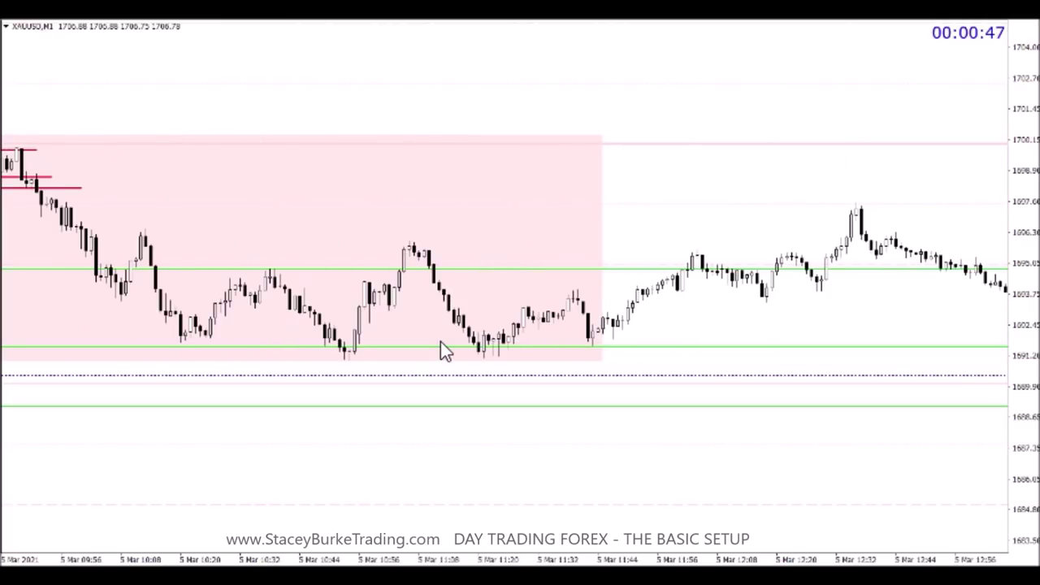
{"action": "scroll", "coordinate": [441, 341], "scroll_direction": "down", "scroll_amount": 2}
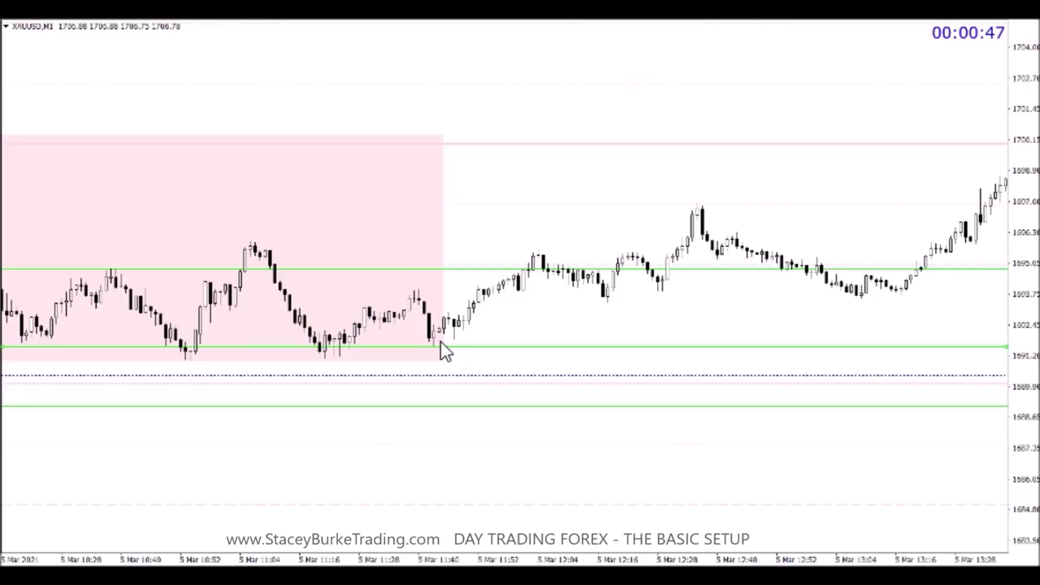
{"action": "scroll", "coordinate": [441, 344], "scroll_direction": "down", "scroll_amount": 2}
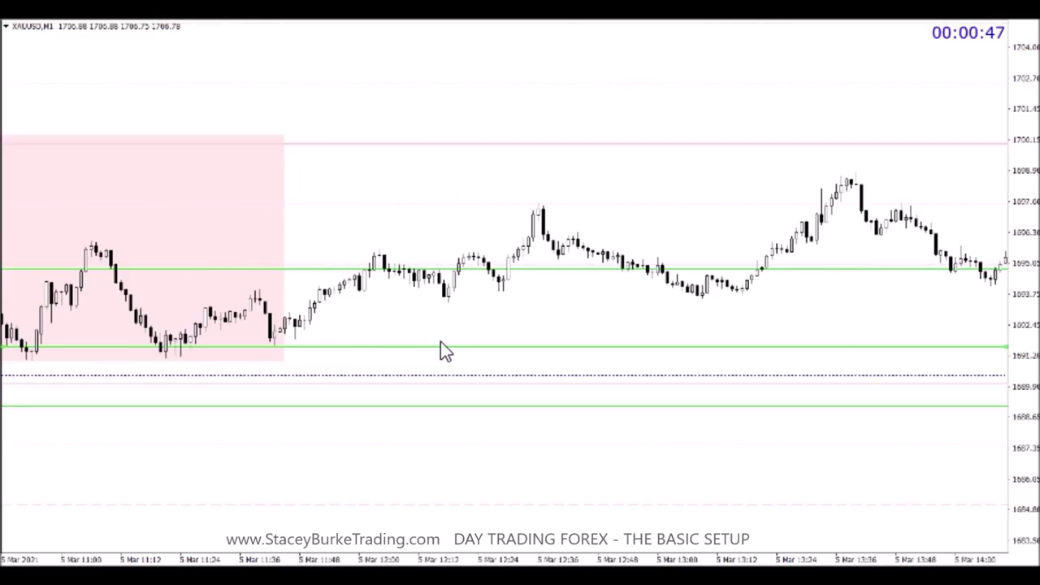
Delete the two green horizontal lines placed at the 06:35 swing low and the 09:00 wick low.
{"action": "double_click", "coordinate": [440, 346]}
{"action": "key", "text": "Delete"}
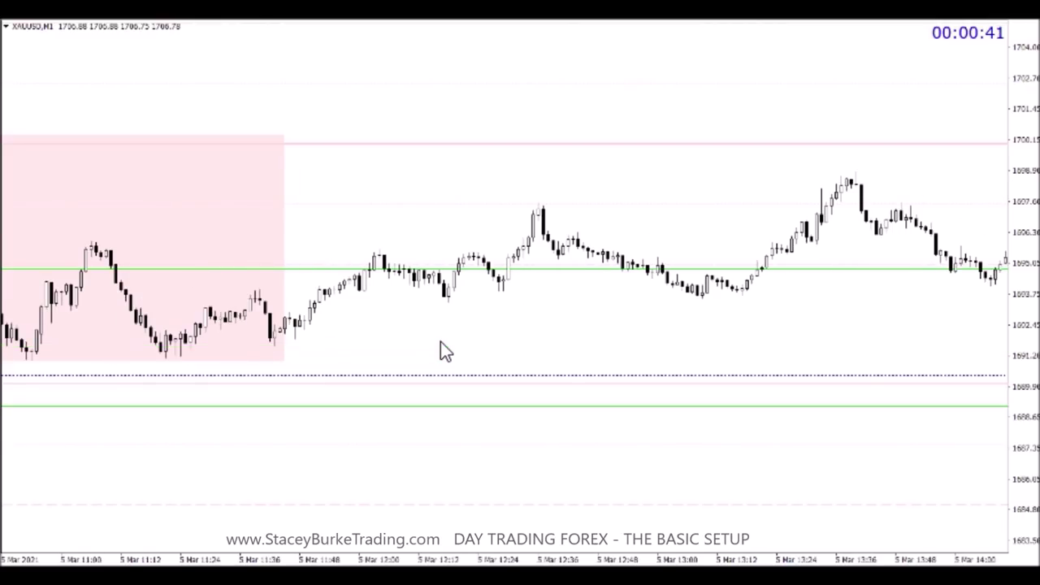
{"action": "double_click", "coordinate": [525, 269]}
{"action": "key", "text": "Delete"}
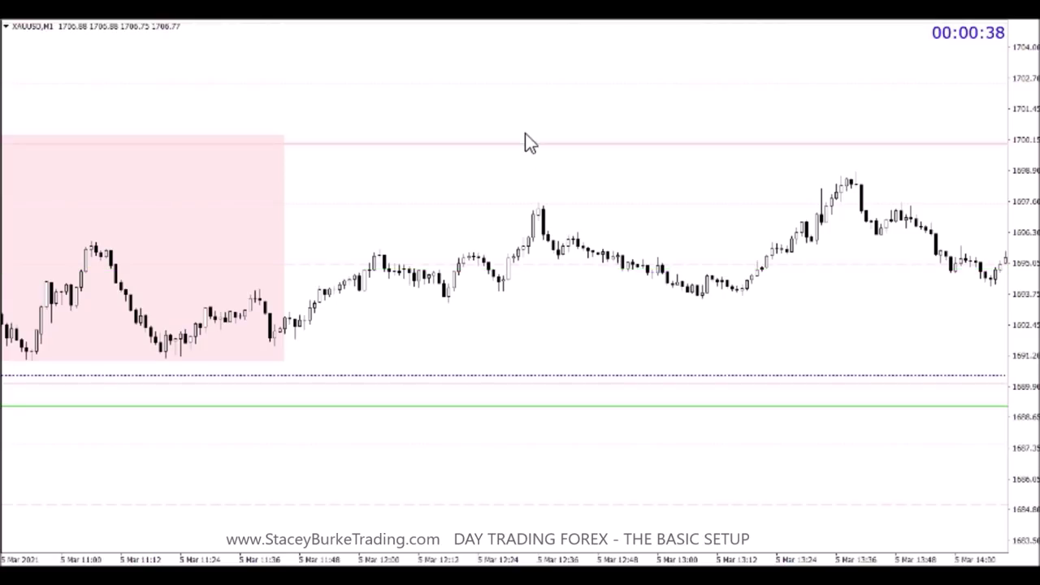
Draw level trend lines from the 12:36 swing high to about 13:34 and under the 13:04 lows to just before the yellow session box.
{"action": "left_click", "coordinate": [355, 17]}
{"action": "left_click_drag", "start_coordinate": [539, 205], "coordinate": [824, 202]}
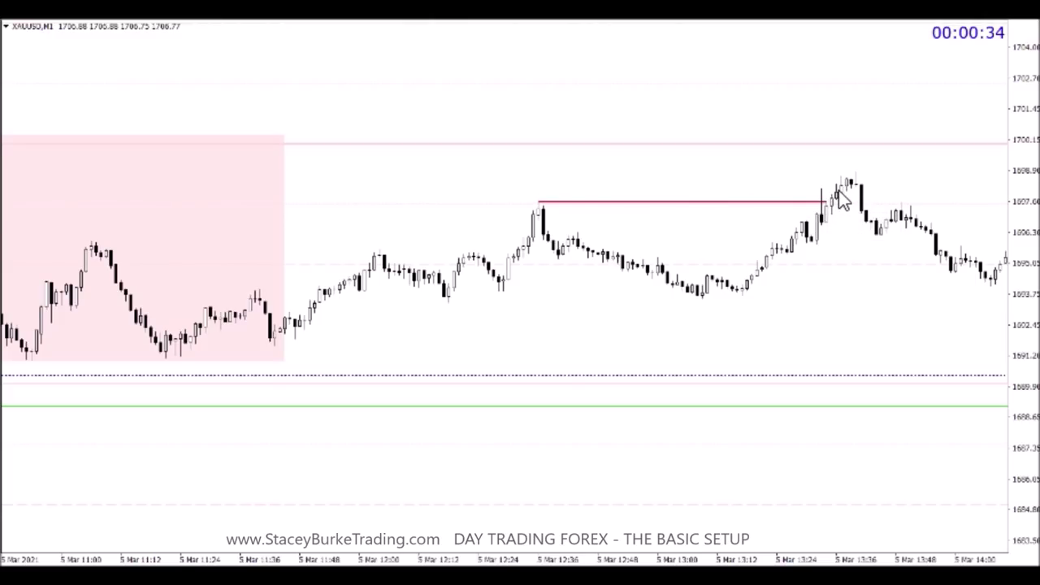
{"action": "scroll", "coordinate": [845, 208], "scroll_direction": "down", "scroll_amount": 4}
{"action": "scroll", "coordinate": [843, 208], "scroll_direction": "down", "scroll_amount": 2}
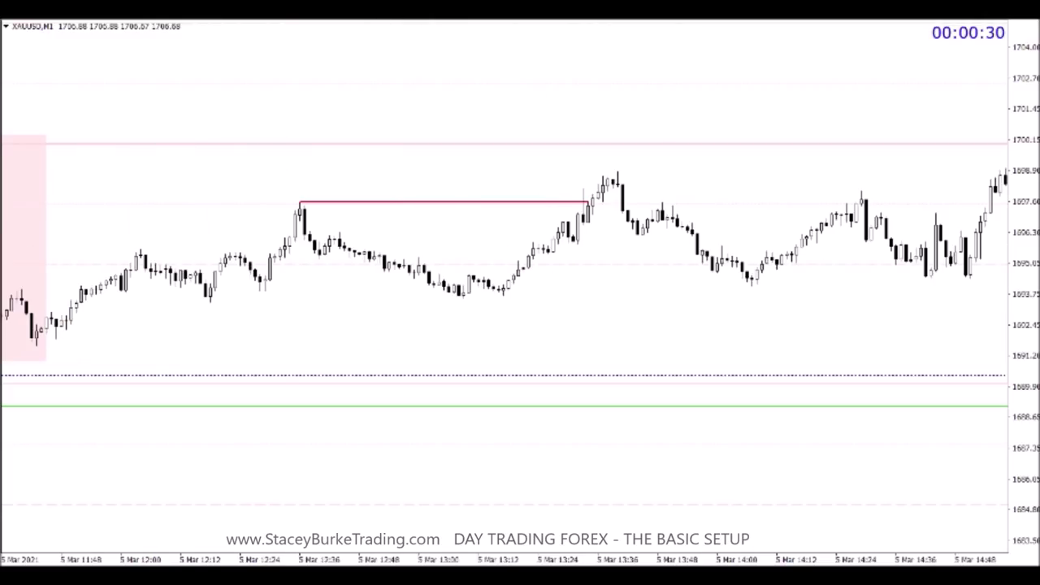
{"action": "left_click", "coordinate": [355, 35]}
{"action": "mouse_move", "coordinate": [439, 300]}
{"action": "left_mouse_down"}
{"action": "mouse_move", "coordinate": [815, 313]}
{"action": "mouse_move", "coordinate": [1005, 301]}
{"action": "left_mouse_up"}
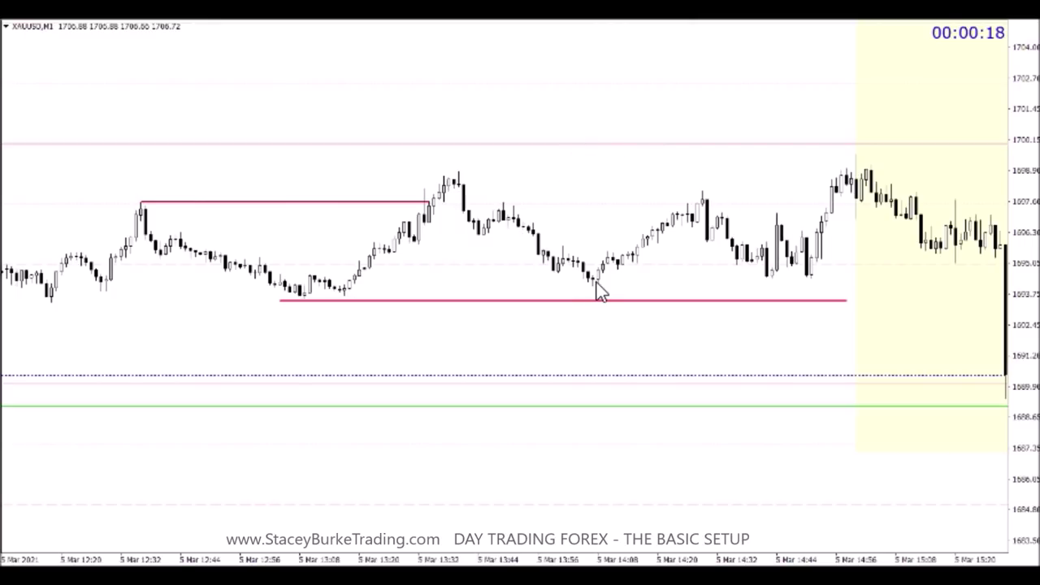
Draw level trend lines from the 13:37 swing high into the yellow session box and from the 14:27 high to the box's start.
{"action": "left_click", "coordinate": [360, 21]}
{"action": "mouse_move", "coordinate": [444, 173]}
{"action": "left_mouse_down"}
{"action": "mouse_move", "coordinate": [952, 178]}
{"action": "mouse_move", "coordinate": [937, 171]}
{"action": "left_mouse_up"}
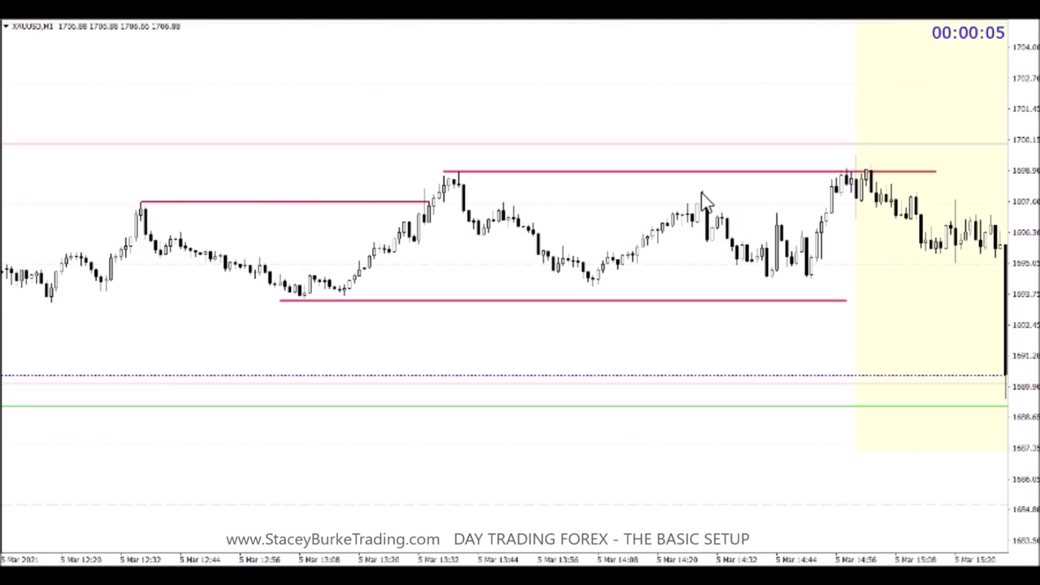
{"action": "left_click", "coordinate": [339, 19]}
{"action": "left_click_drag", "start_coordinate": [695, 190], "coordinate": [850, 189]}
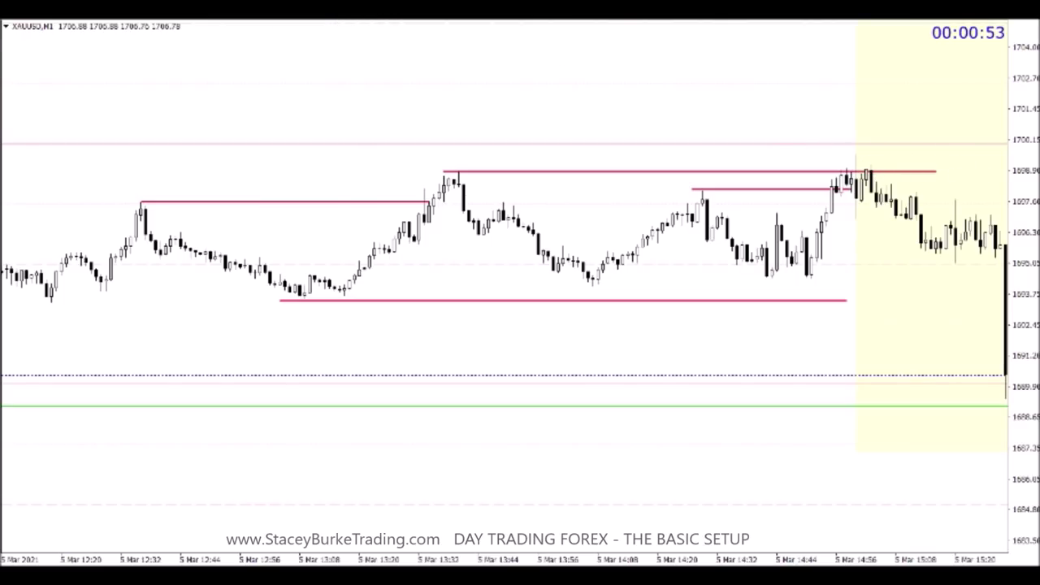
Draw a narrow vertical ellipse around the candles near 15:03 at the top of the move in the yellow session box.
{"action": "left_click", "coordinate": [25, 18]}
{"action": "mouse_move", "coordinate": [5, 100]}
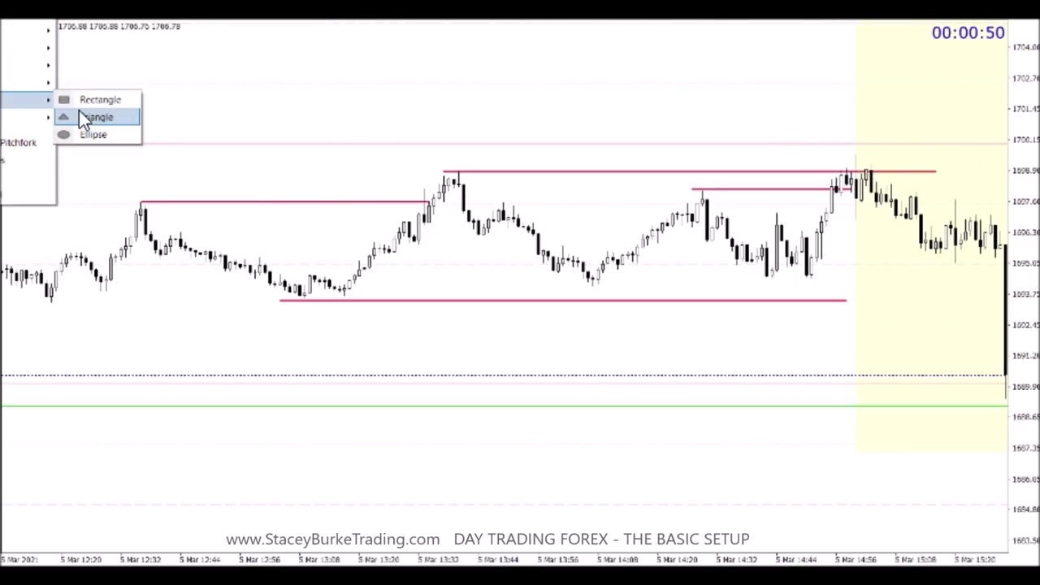
{"action": "left_click", "coordinate": [91, 133]}
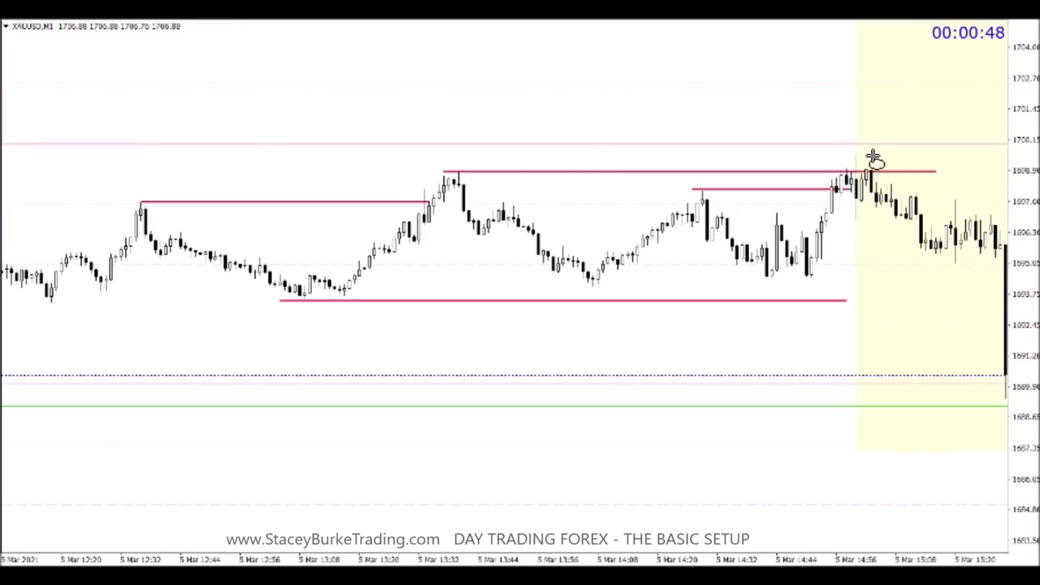
{"action": "left_click_drag", "start_coordinate": [874, 157], "coordinate": [872, 199]}
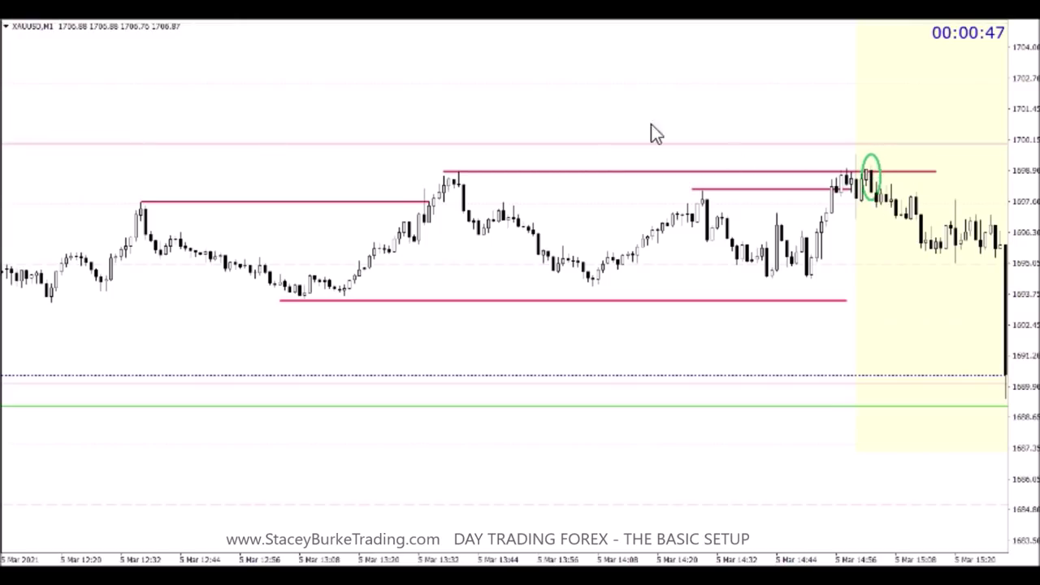
Draw a level trend line from the first yellow-session candle's low to about 15:20 and a horizontal line at the preceding swing lows.
{"action": "left_click", "coordinate": [338, 20]}
{"action": "left_click_drag", "start_coordinate": [847, 220], "coordinate": [959, 217]}
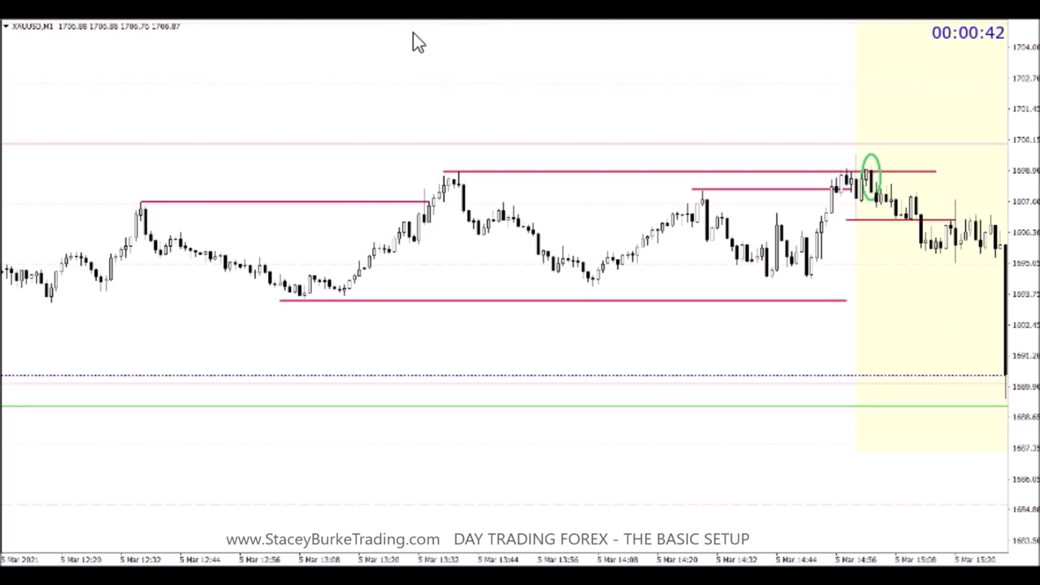
{"action": "left_click", "coordinate": [325, 23]}
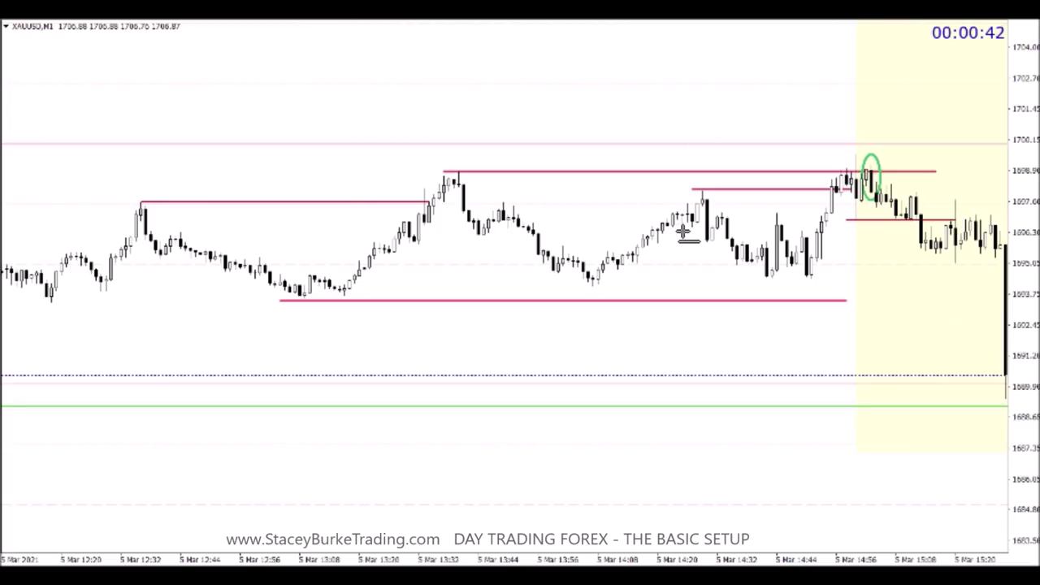
{"action": "left_click", "coordinate": [819, 281]}
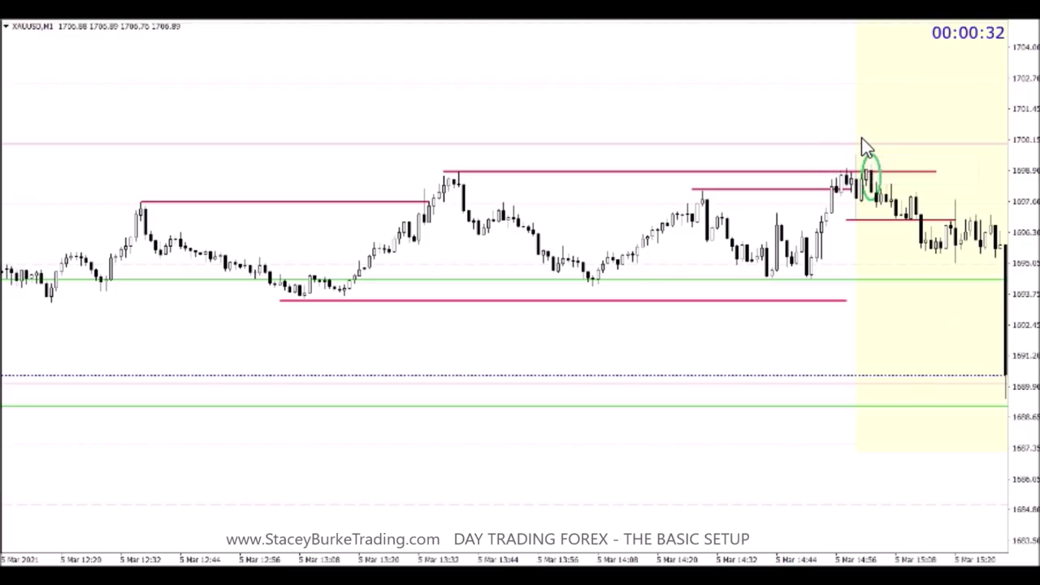
Examine the fall and rebound in the yellow session box and return to the annotated blue session box around 03:00.
{"action": "scroll", "coordinate": [850, 180], "scroll_direction": "down", "scroll_amount": 3}
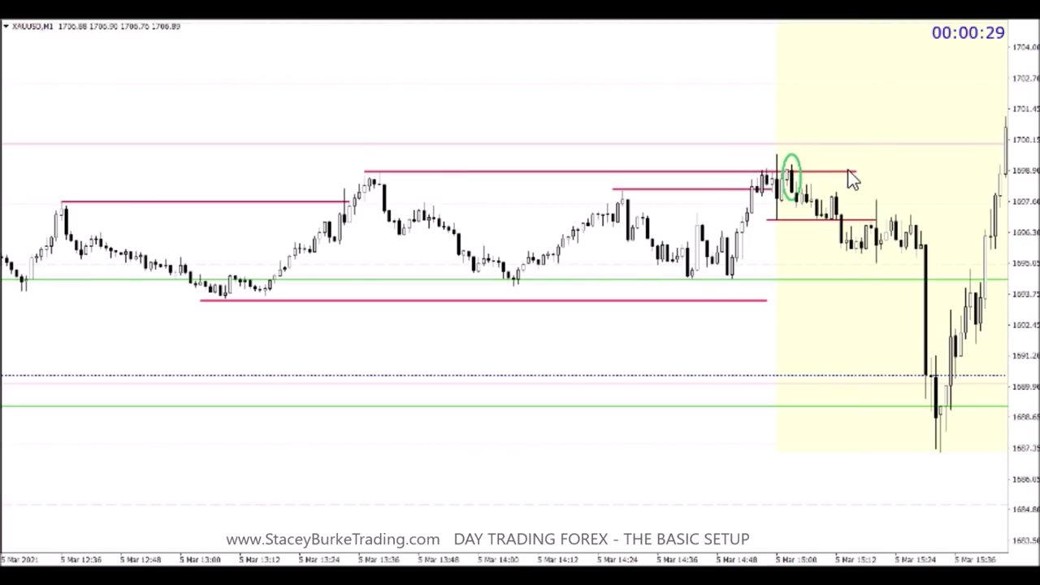
{"action": "scroll", "coordinate": [850, 180], "scroll_direction": "down", "scroll_amount": 3}
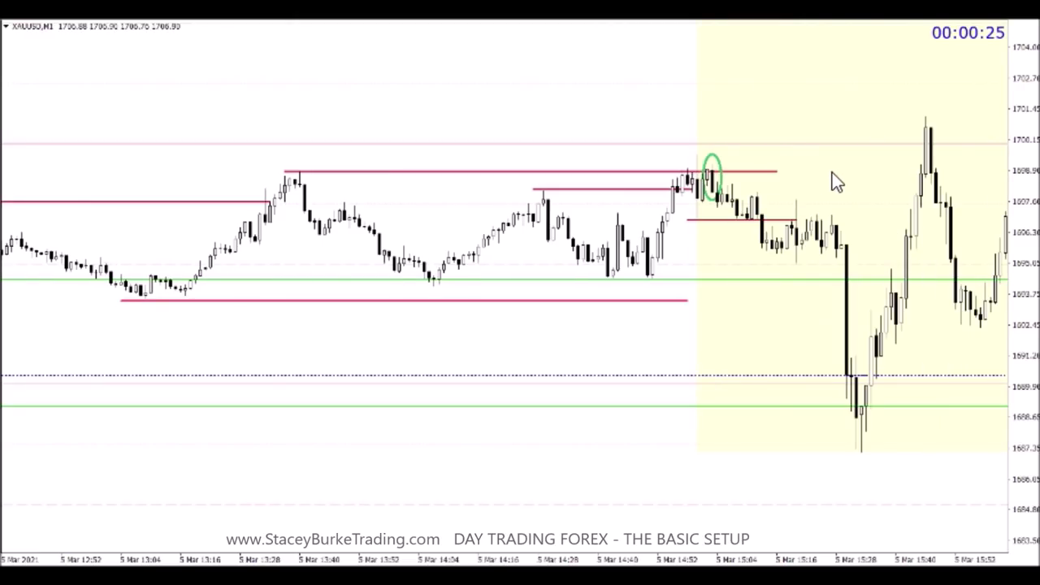
{"action": "scroll", "coordinate": [833, 173], "scroll_direction": "up", "scroll_amount": 15}
{"action": "scroll", "coordinate": [704, 197], "scroll_direction": "up", "scroll_amount": 20}
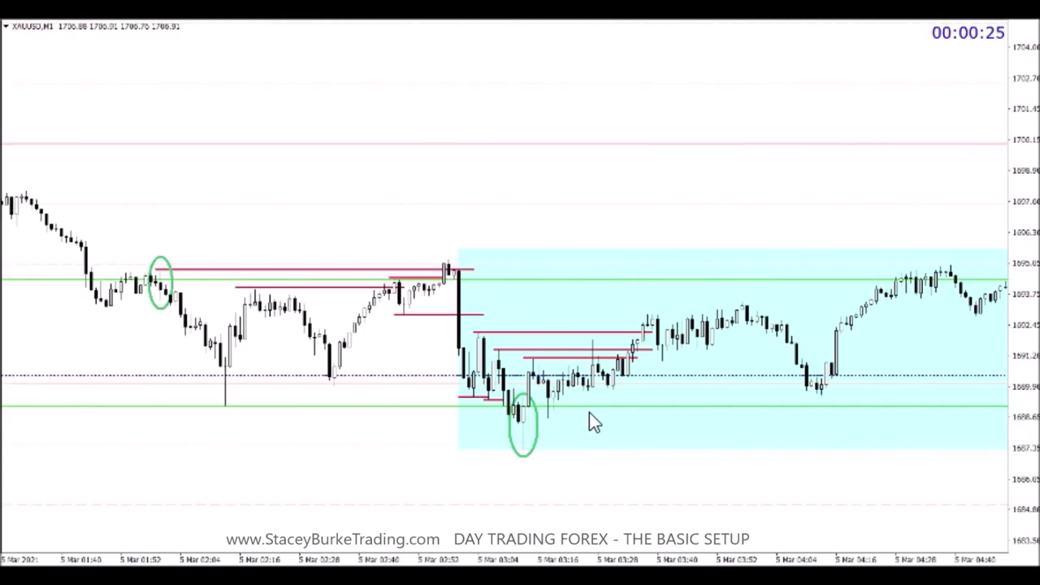
Move the lower green horizontal level to the blue session box's low and add a horizontal line at the pink session box's low.
{"action": "left_click_drag", "start_coordinate": [589, 406], "coordinate": [617, 449]}
{"action": "scroll", "coordinate": [623, 399], "scroll_direction": "down", "scroll_amount": 15}
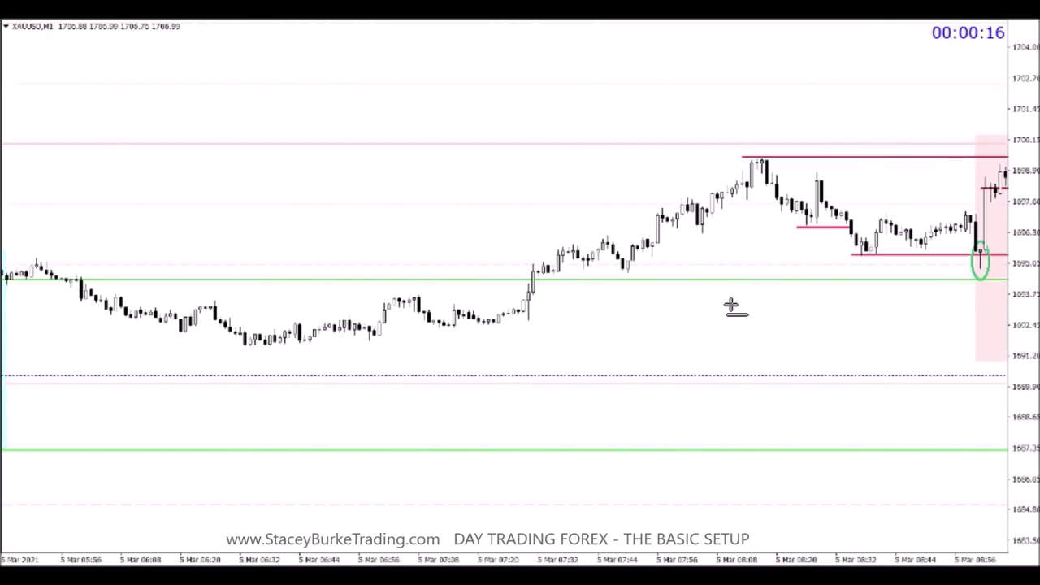
{"action": "scroll", "coordinate": [713, 295], "scroll_direction": "down", "scroll_amount": 10}
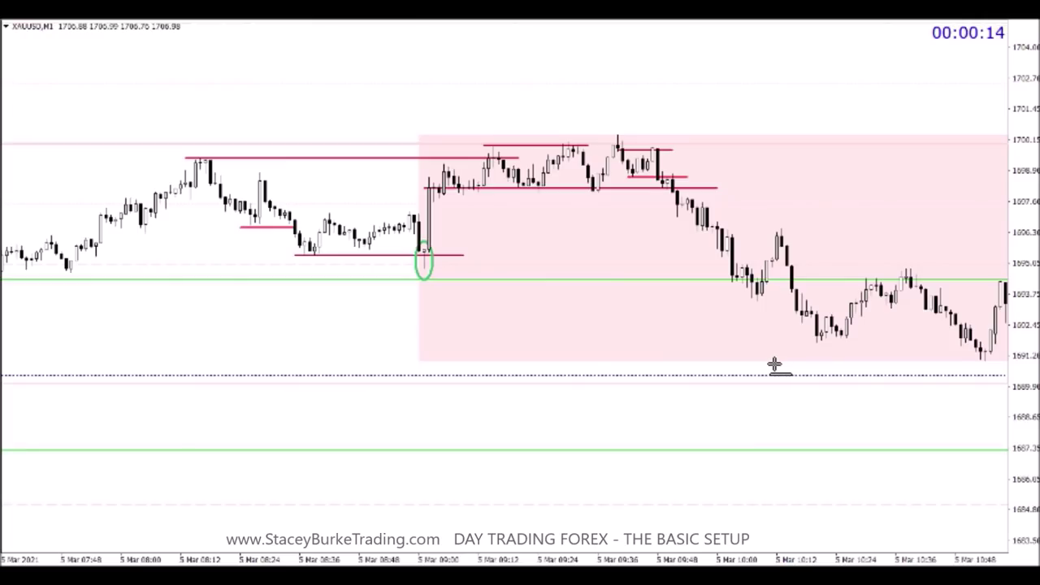
{"action": "scroll", "coordinate": [773, 363], "scroll_direction": "down", "scroll_amount": 14}
{"action": "scroll", "coordinate": [776, 371], "scroll_direction": "down", "scroll_amount": 4}
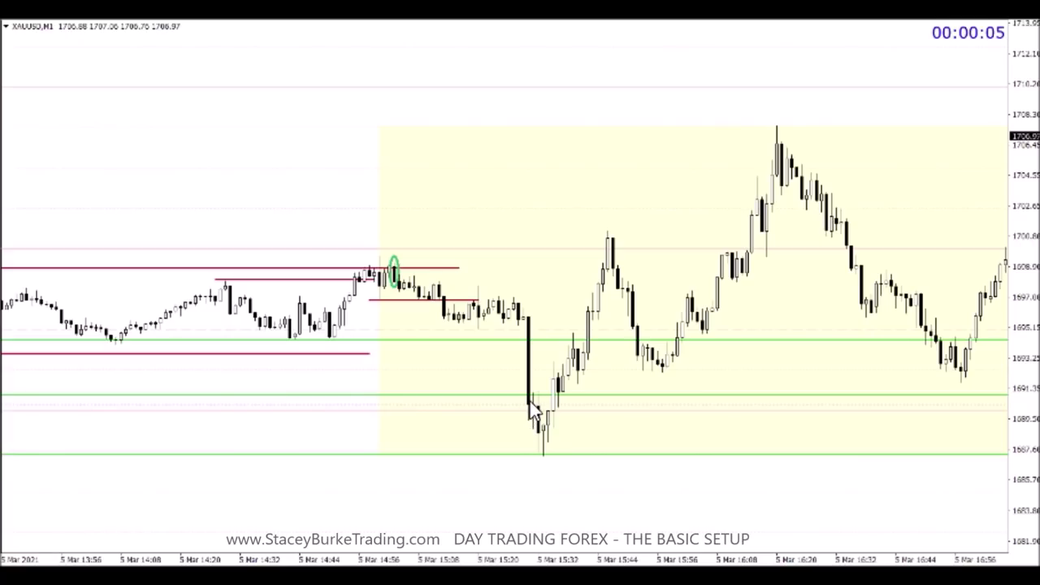
Draw short level trend lines from about 15:28 and 15:52 in the yellow session box and a horizontal line at its opening swing high.
{"action": "mouse_move", "coordinate": [533, 404]}
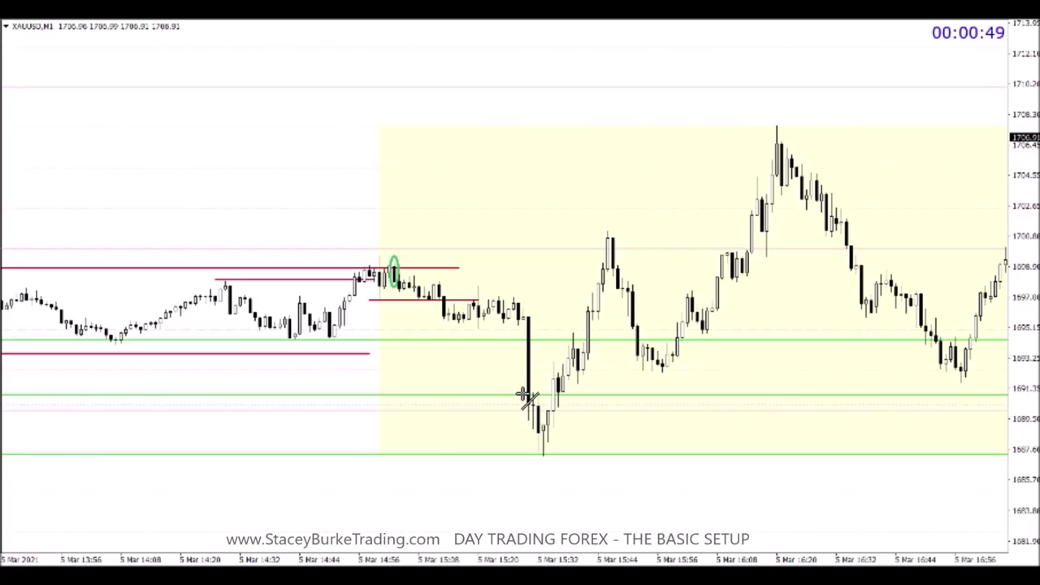
{"action": "left_click_drag", "start_coordinate": [520, 392], "coordinate": [578, 393]}
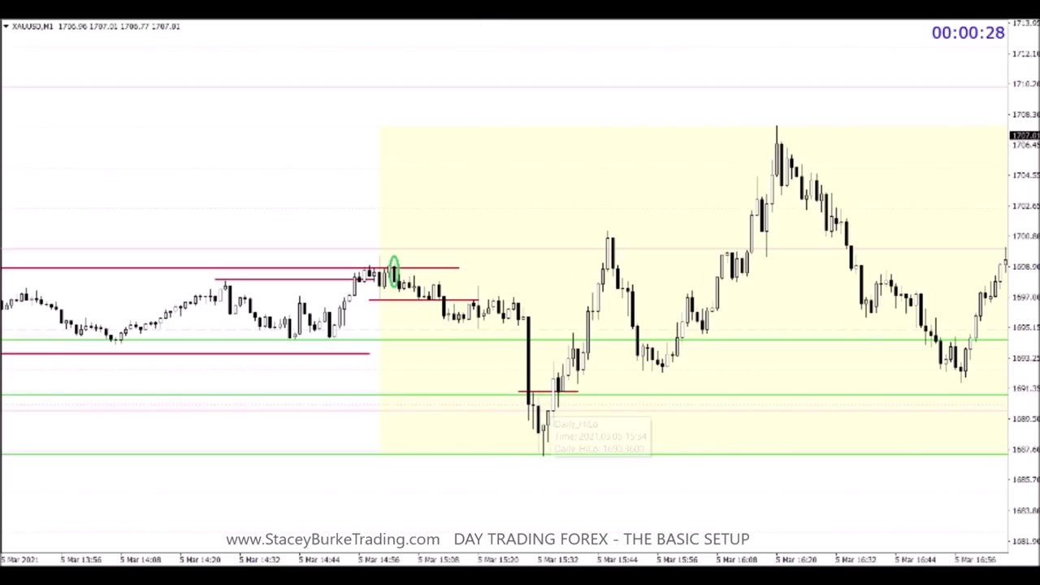
{"action": "left_click", "coordinate": [390, 256]}
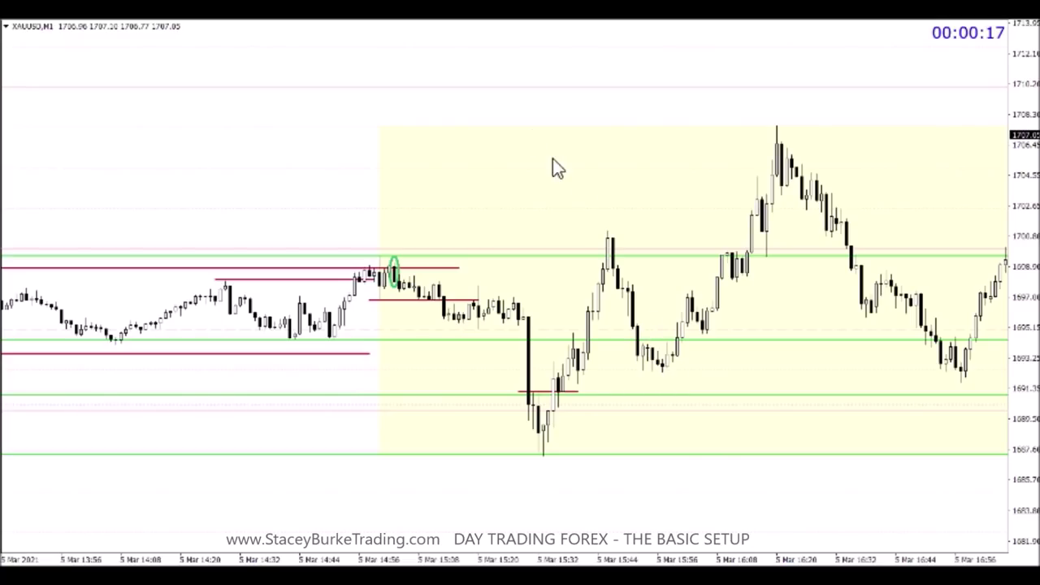
{"action": "left_click", "coordinate": [353, 28]}
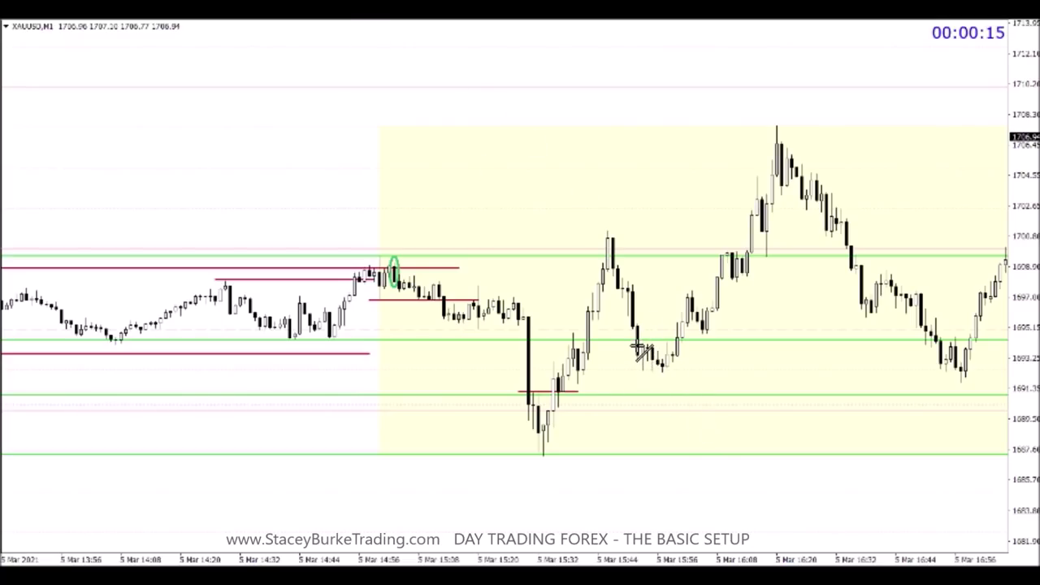
{"action": "left_click_drag", "start_coordinate": [637, 341], "coordinate": [700, 343]}
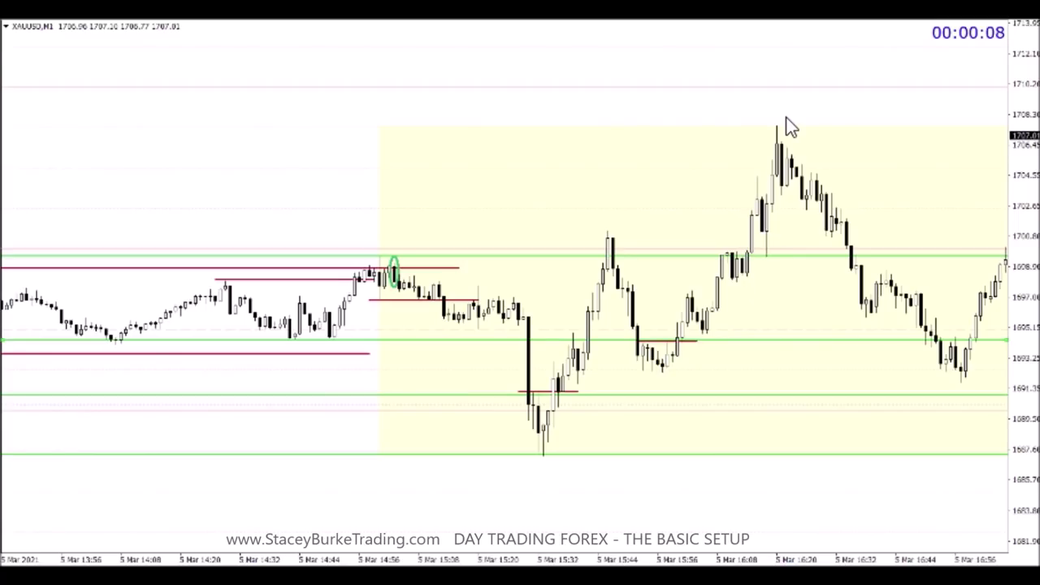
Delete the four green horizontal levels left over from 5 March.
{"action": "scroll", "coordinate": [785, 122], "scroll_direction": "down", "scroll_amount": 2}
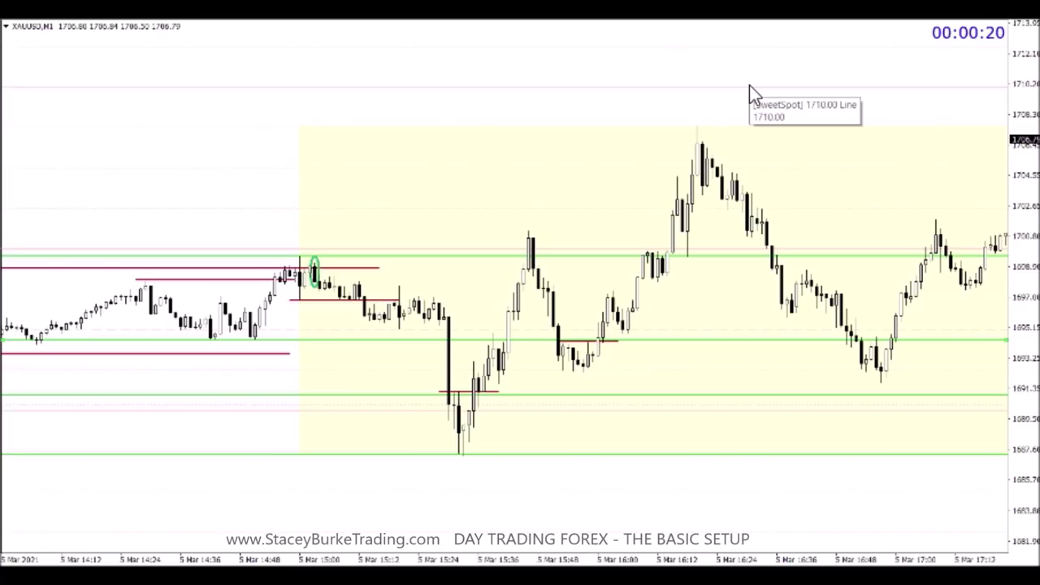
{"action": "scroll", "coordinate": [748, 109], "scroll_direction": "down", "scroll_amount": 5}
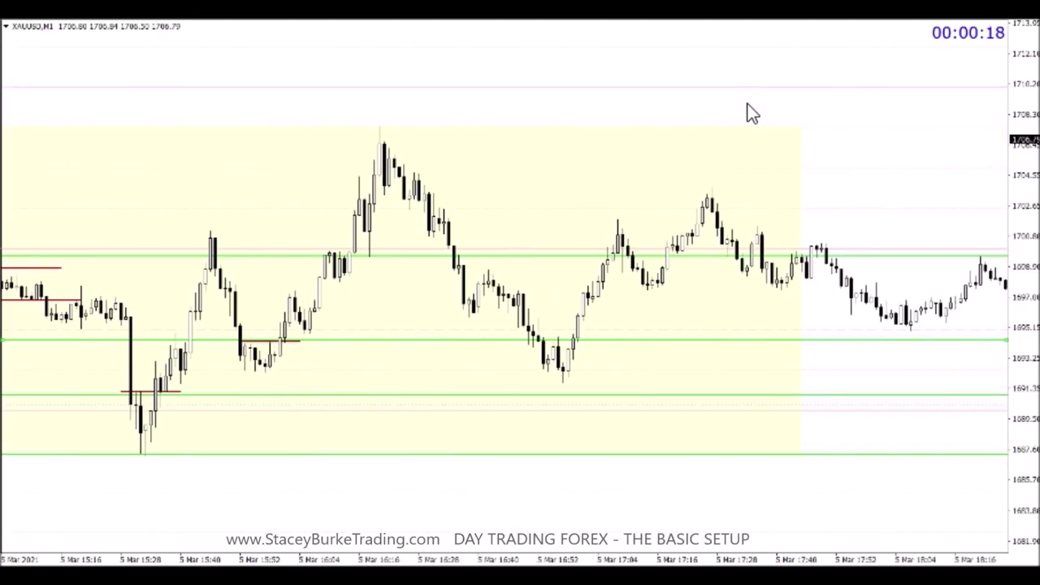
{"action": "scroll", "coordinate": [748, 107], "scroll_direction": "down", "scroll_amount": 3}
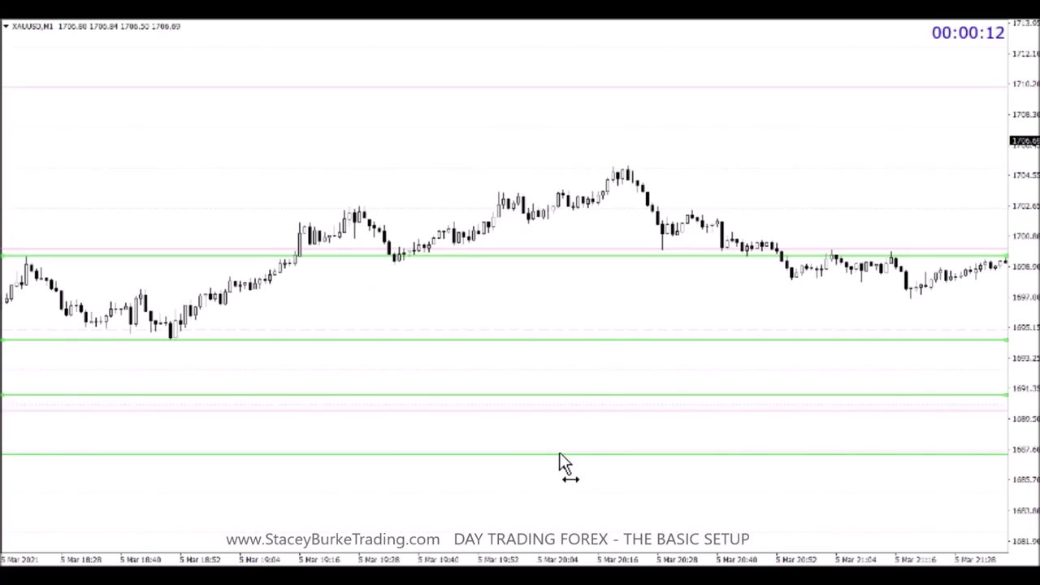
{"action": "key", "text": "Delete"}
{"action": "scroll", "coordinate": [568, 463], "scroll_direction": "down", "scroll_amount": 15}
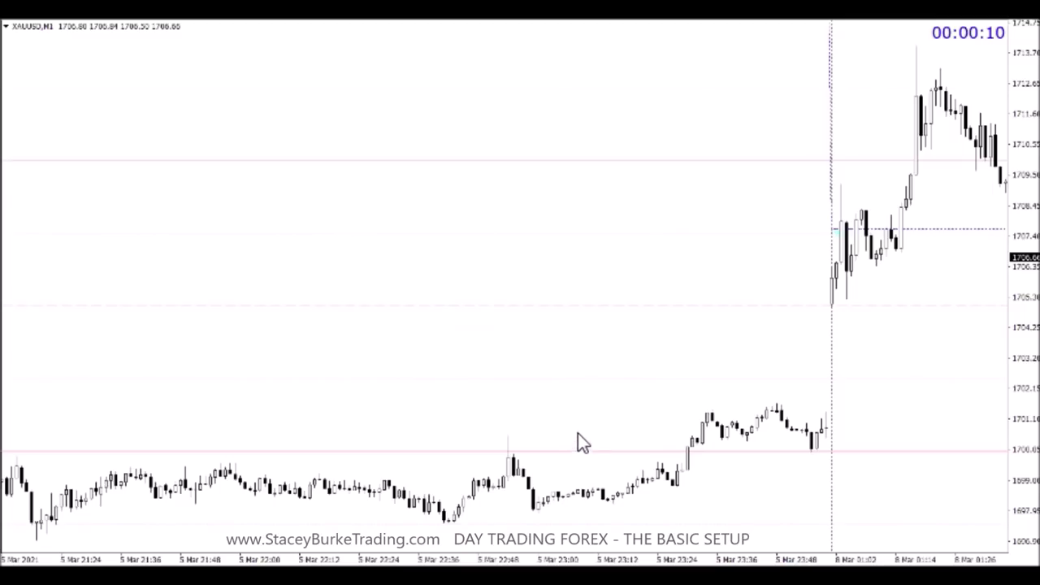
On 8 March, draw a level trend line from about 01:21 to 01:36 and an ellipse around the peak candles near 01:22.
{"action": "scroll", "coordinate": [613, 414], "scroll_direction": "down", "scroll_amount": 3}
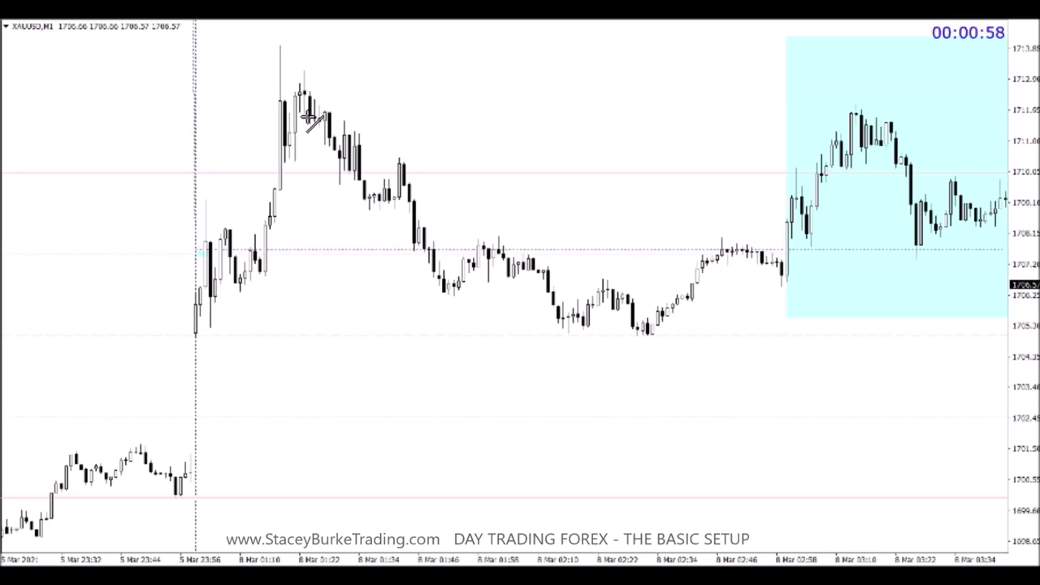
{"action": "left_click_drag", "start_coordinate": [295, 115], "coordinate": [374, 117]}
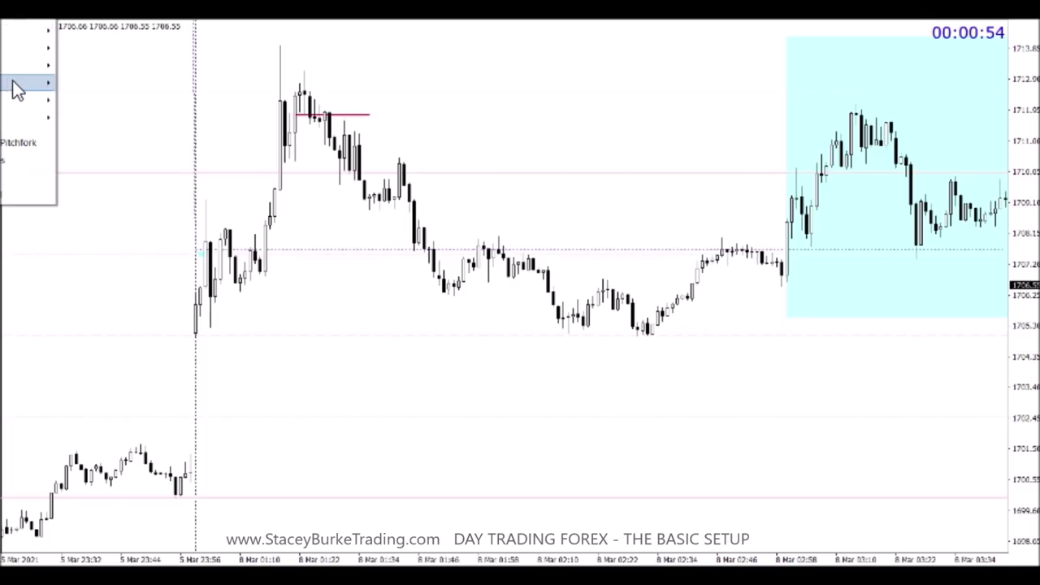
{"action": "mouse_move", "coordinate": [25, 103]}
{"action": "left_click", "coordinate": [84, 135]}
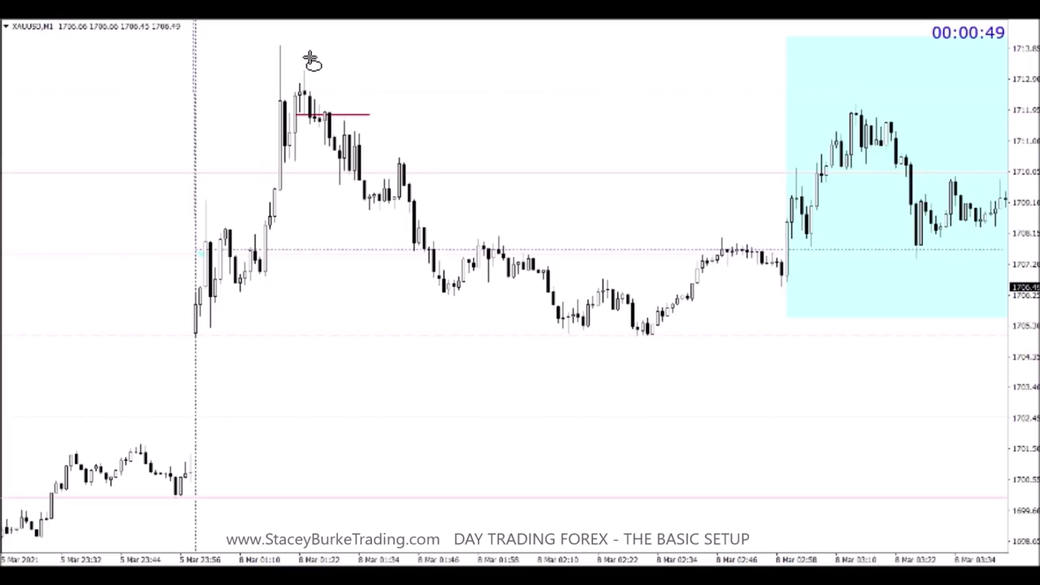
{"action": "left_click_drag", "start_coordinate": [311, 59], "coordinate": [307, 132]}
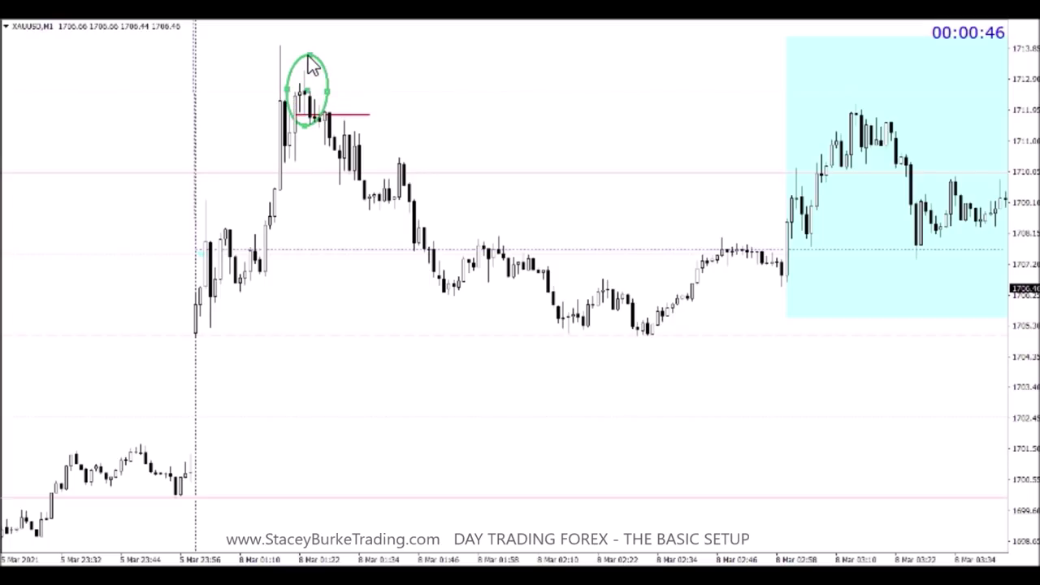
{"action": "double_click", "coordinate": [307, 56]}
{"action": "left_click", "coordinate": [365, 216]}
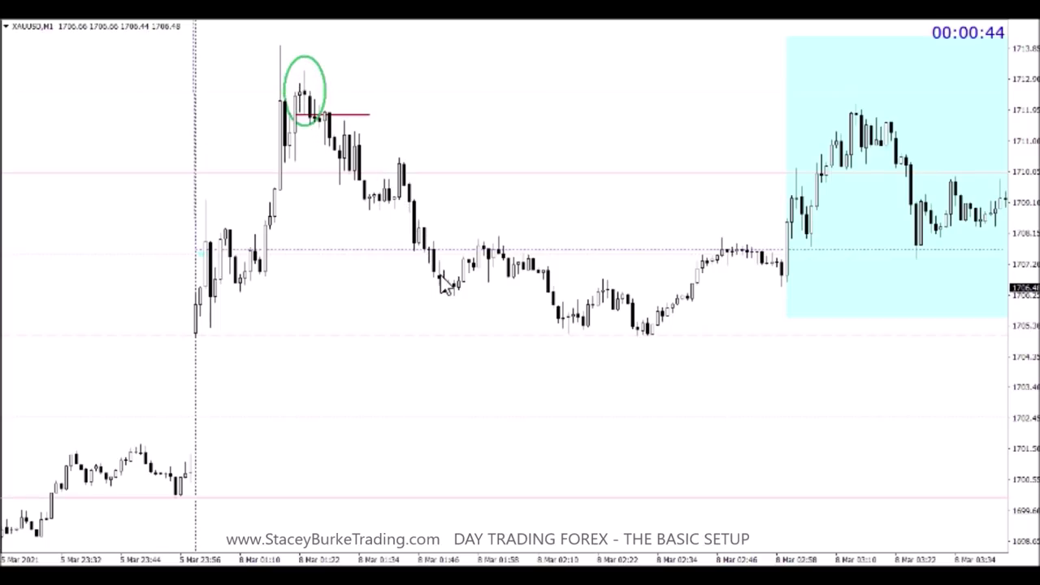
Draw level trend lines from the 8 March opening low to about 02:43 and from the 02:22 swing high into the blue session box.
{"action": "left_click", "coordinate": [344, 18]}
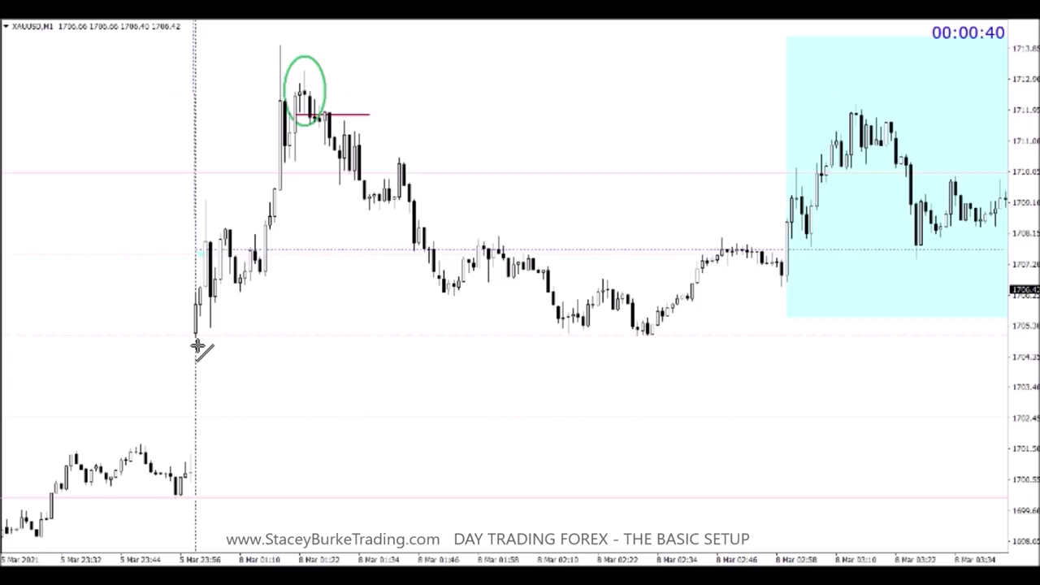
{"action": "left_click_drag", "start_coordinate": [195, 344], "coordinate": [704, 345]}
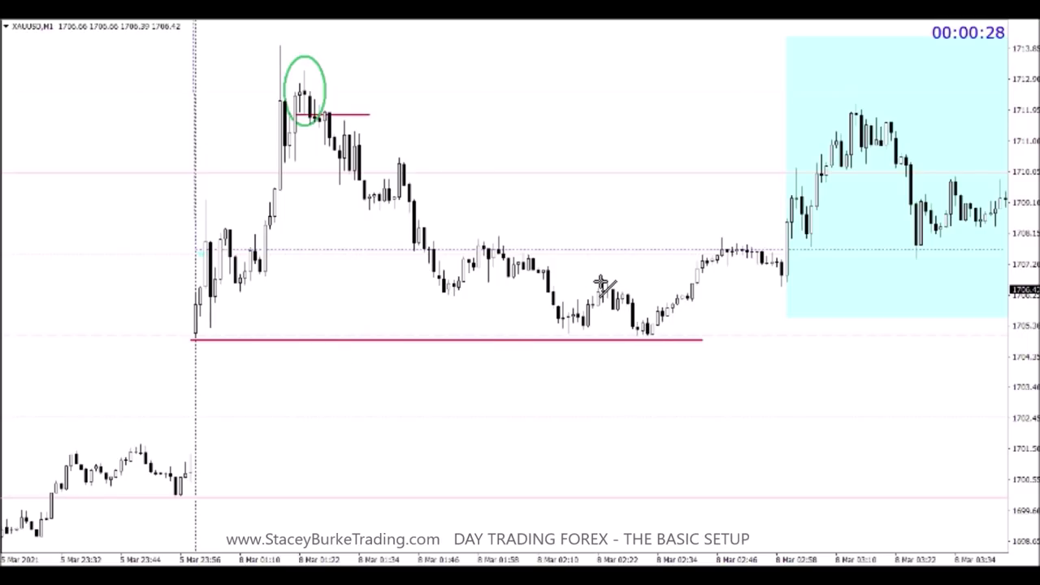
{"action": "left_click_drag", "start_coordinate": [600, 282], "coordinate": [811, 280]}
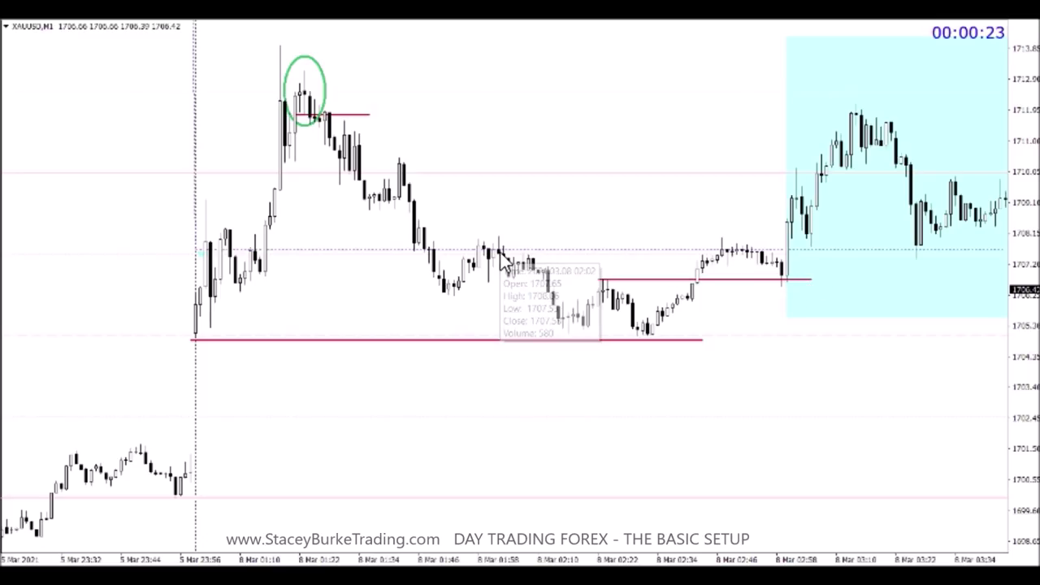
Draw horizontal lines at the 02:02 swing high, at the price of the trend line crossing the ellipse, and at the peak near 01:18.
{"action": "left_click", "coordinate": [328, 20]}
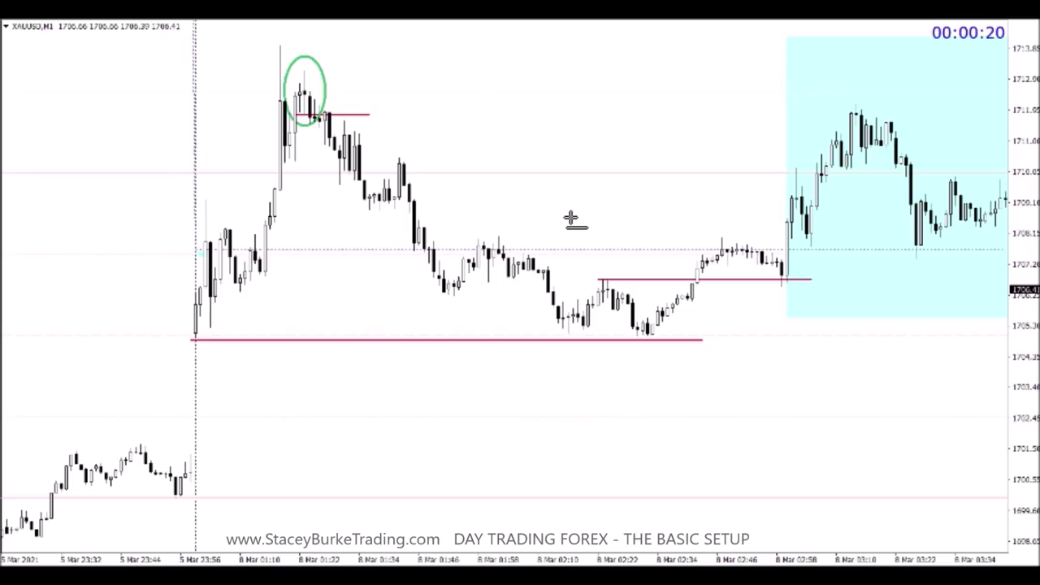
{"action": "left_click", "coordinate": [500, 236]}
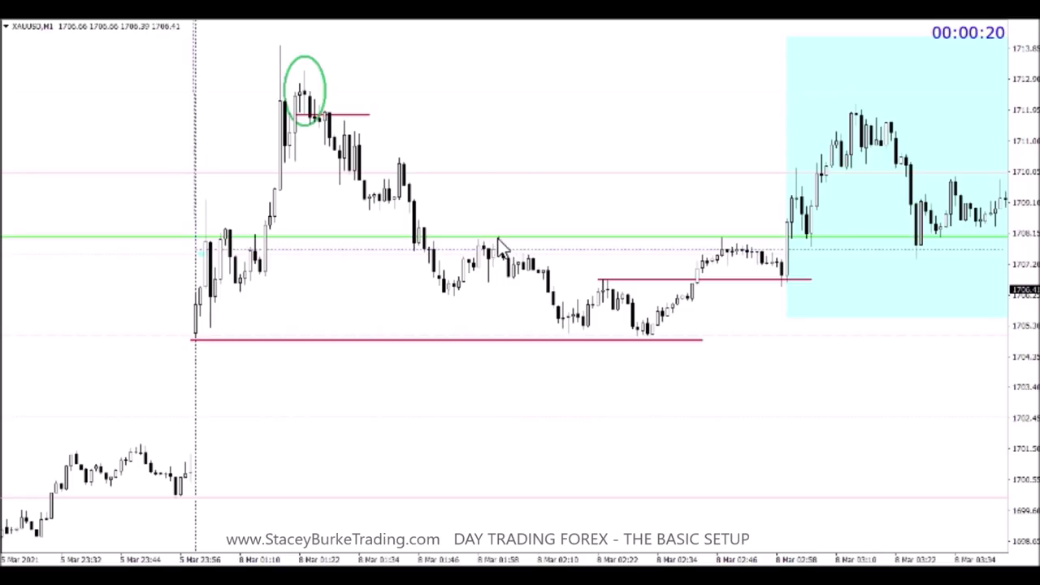
{"action": "scroll", "coordinate": [514, 241], "scroll_direction": "down", "scroll_amount": 3}
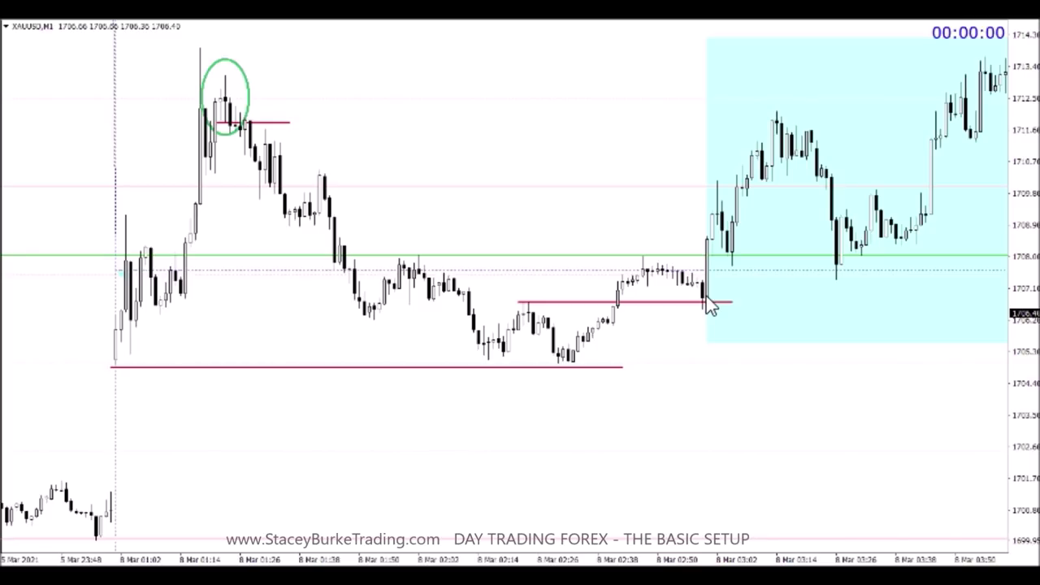
{"action": "left_click", "coordinate": [295, 122]}
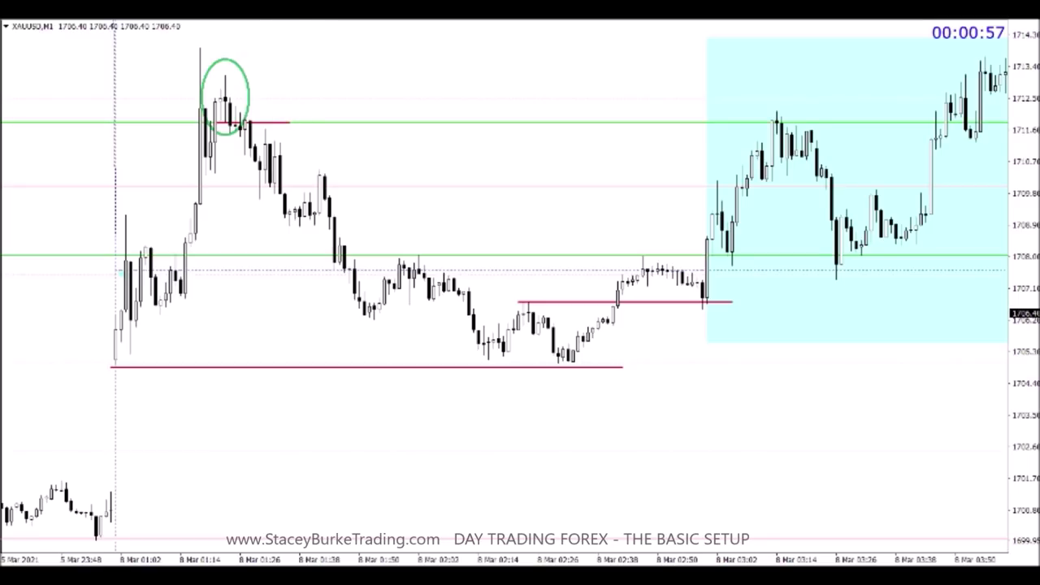
{"action": "left_click", "coordinate": [328, 18]}
{"action": "left_click", "coordinate": [205, 48]}
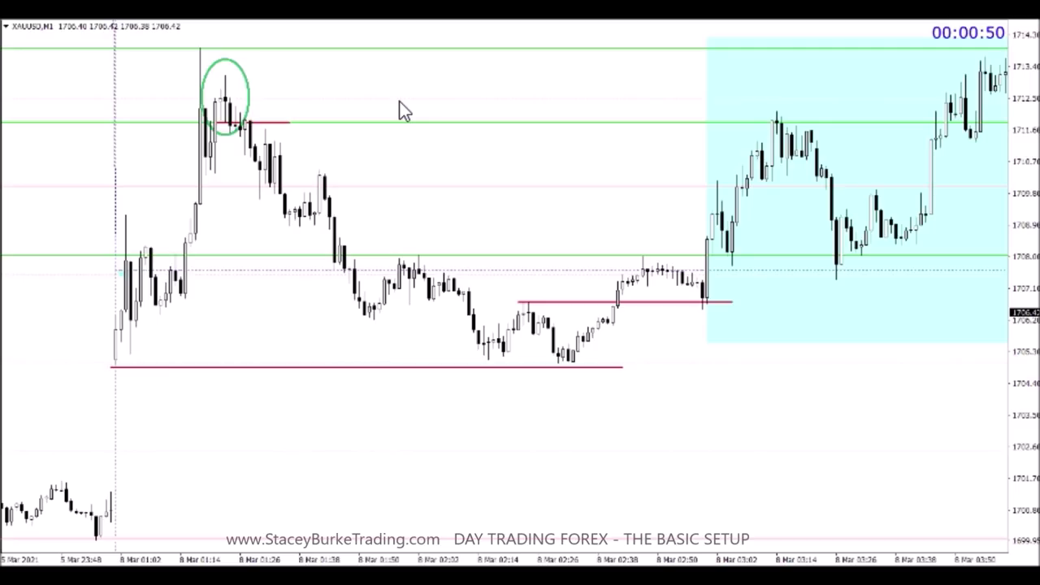
Try horizontal lines at the 01:42 and 01:03 swing highs, and delete all three green levels between the peak line and the 02:02 line.
{"action": "left_click", "coordinate": [329, 18]}
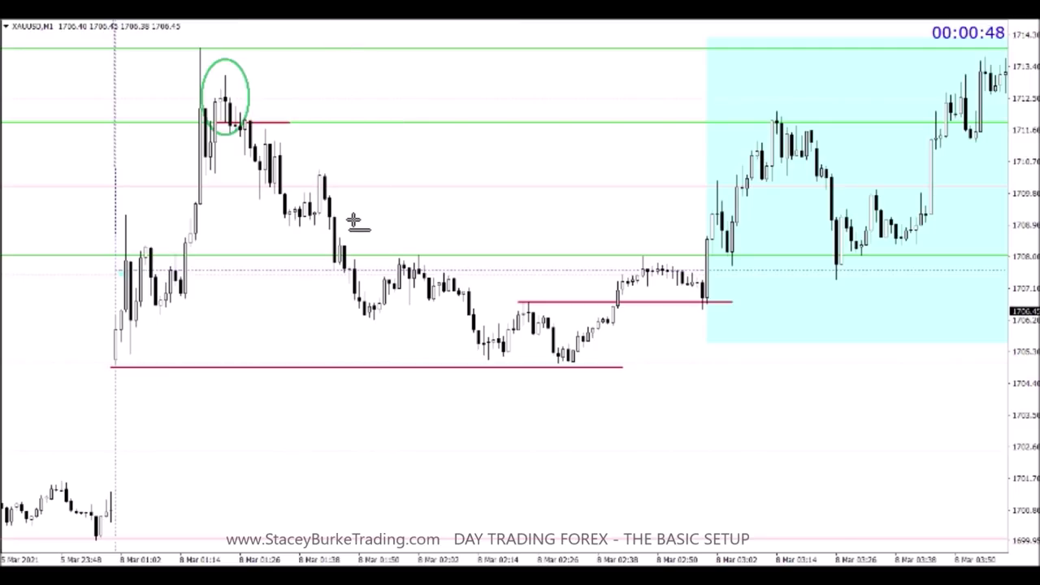
{"action": "left_click", "coordinate": [317, 171]}
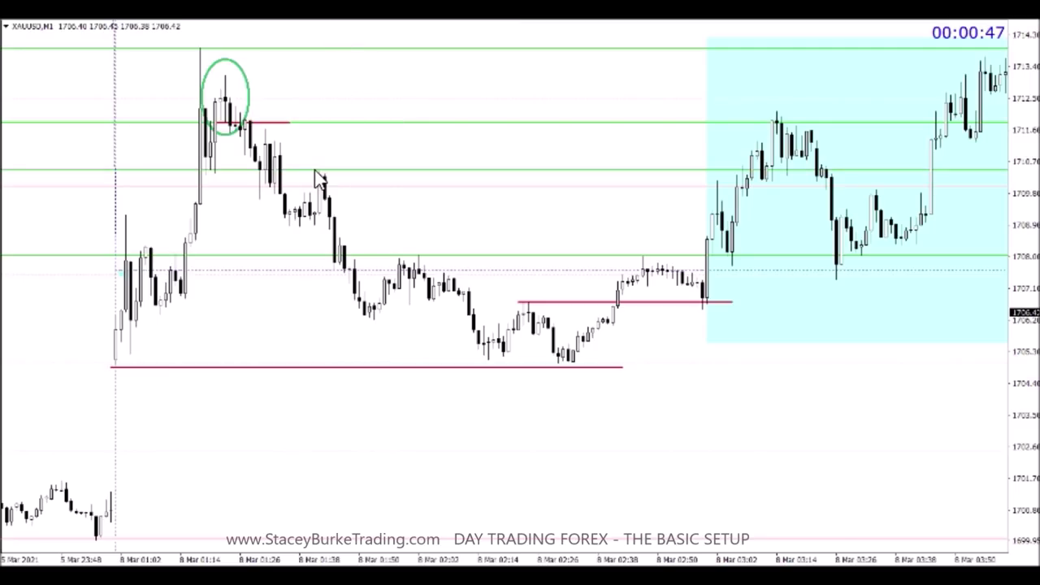
{"action": "left_click", "coordinate": [328, 18]}
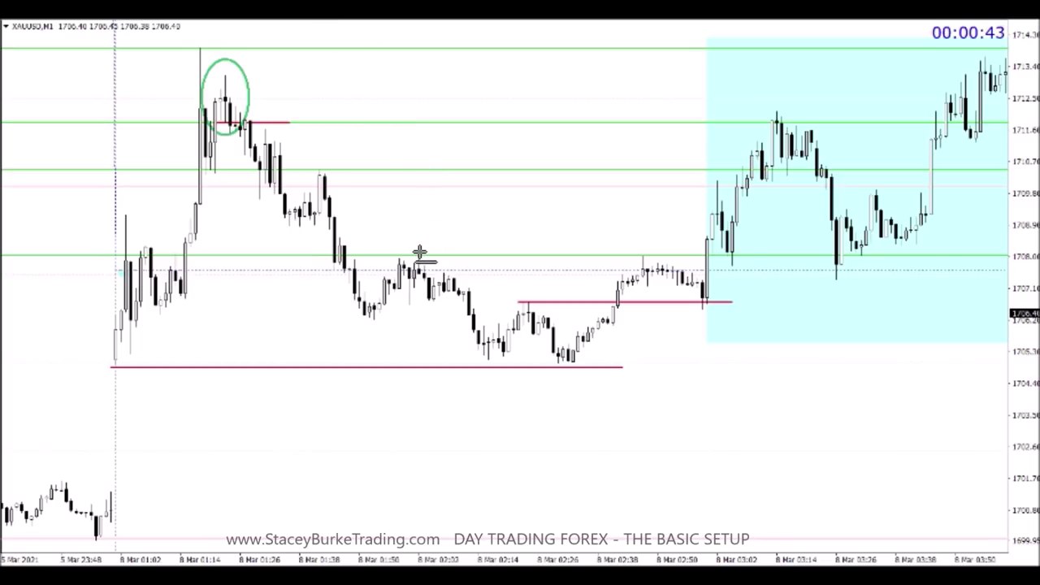
{"action": "left_click", "coordinate": [319, 216]}
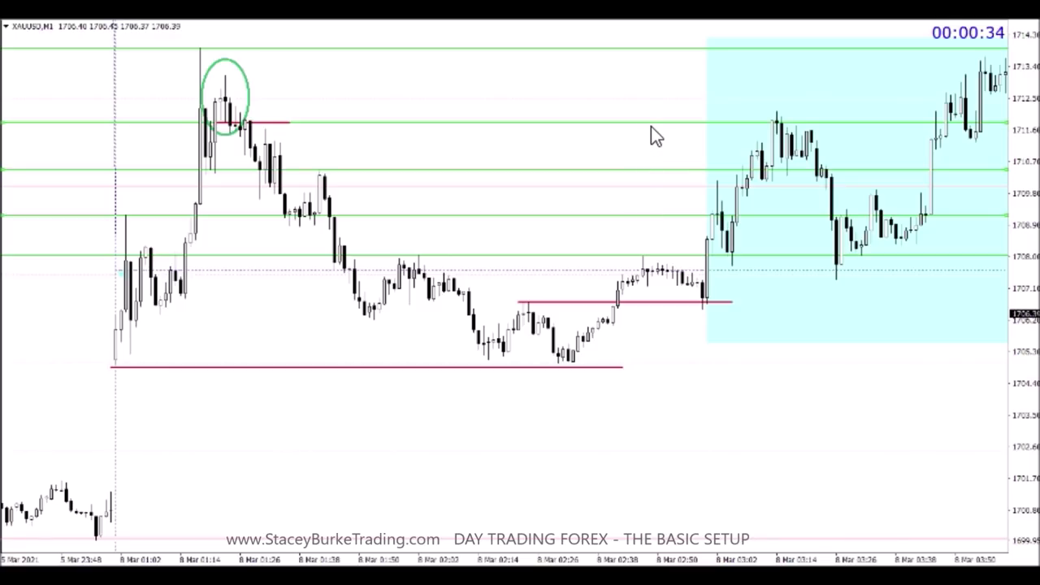
{"action": "key", "text": "Delete"}
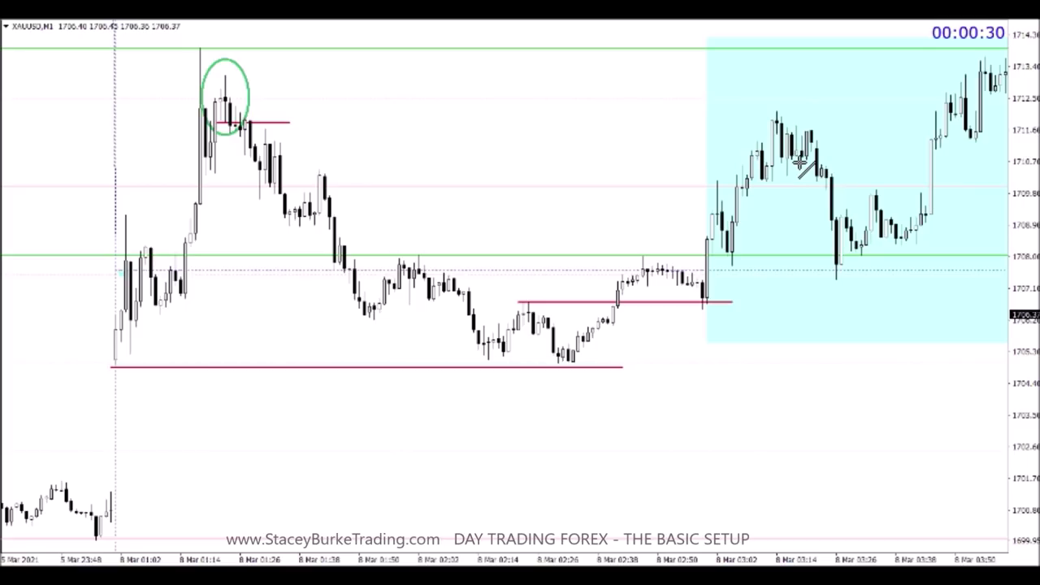
Draw two short level trend lines under the swing lows after the first blue-session peak, from about 03:18 and 03:15 to 03:27.
{"action": "left_click_drag", "start_coordinate": [797, 159], "coordinate": [840, 161]}
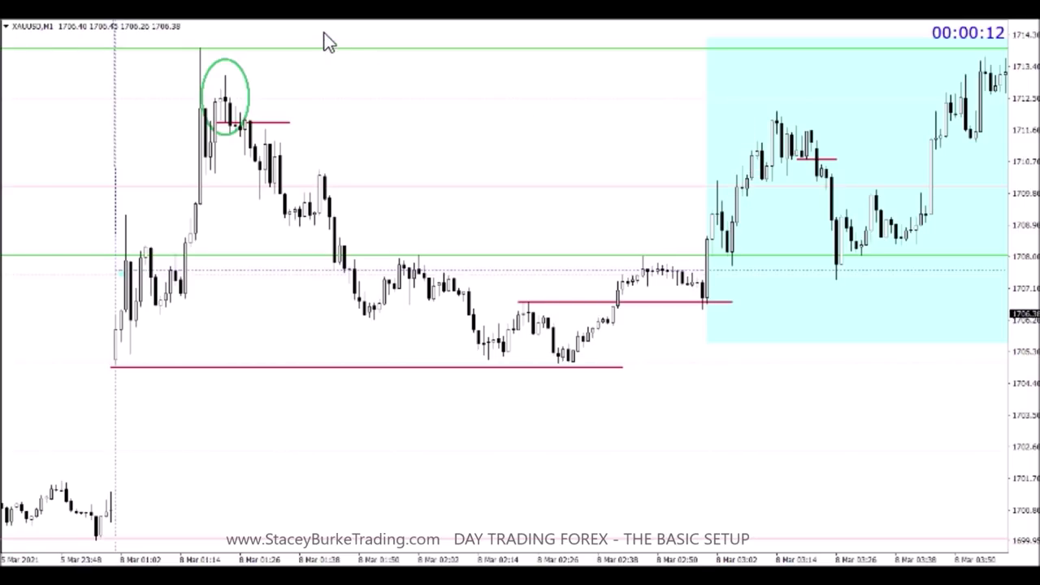
{"action": "left_click", "coordinate": [345, 19]}
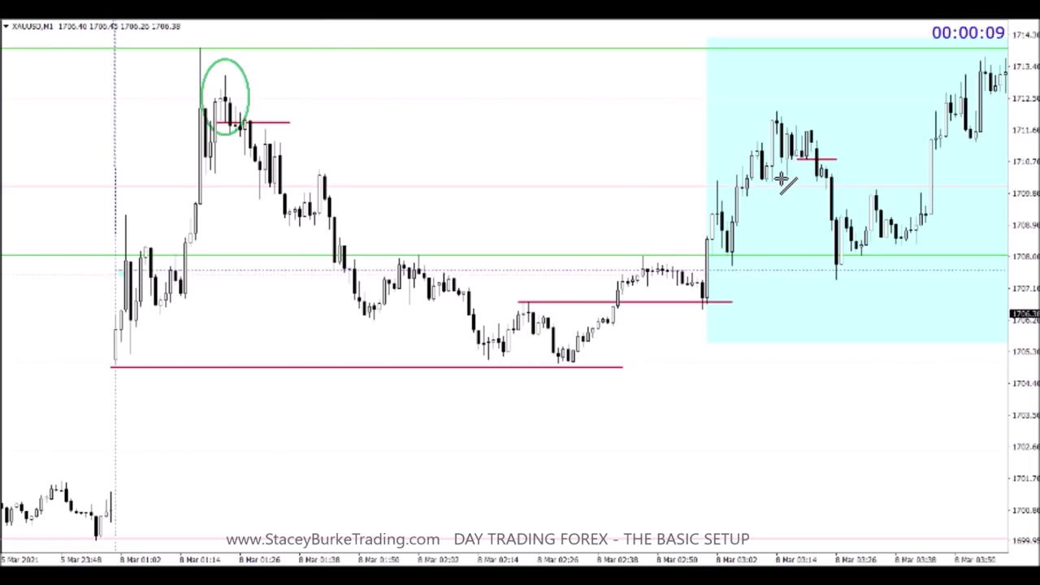
{"action": "left_click_drag", "start_coordinate": [781, 177], "coordinate": [842, 177]}
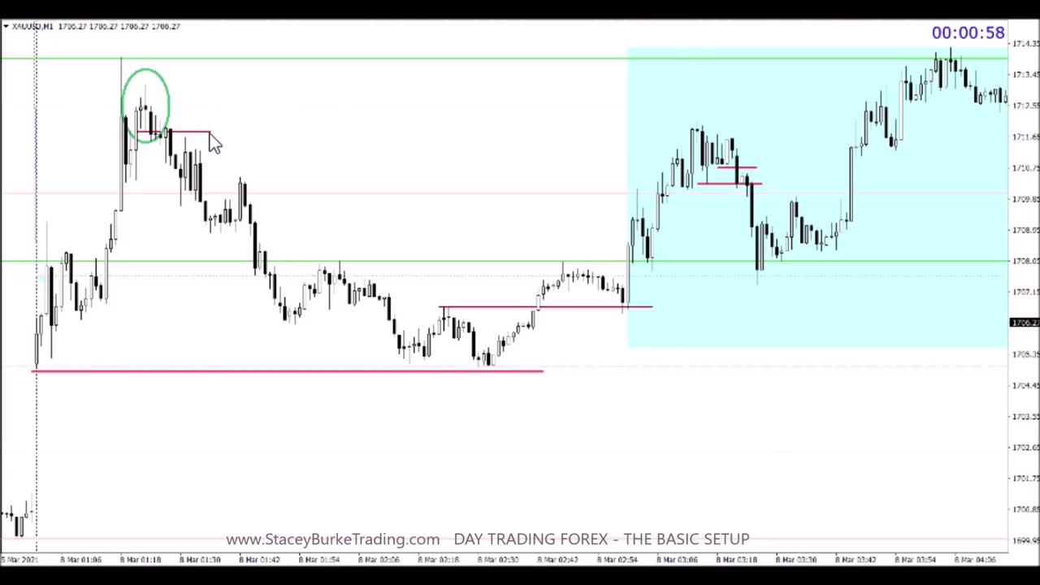
Extend the ellipse's trend line level to about 03:22 and draw a level trend line from the 03:32 swing high to about 03:48.
{"action": "left_click_drag", "start_coordinate": [211, 133], "coordinate": [735, 133]}
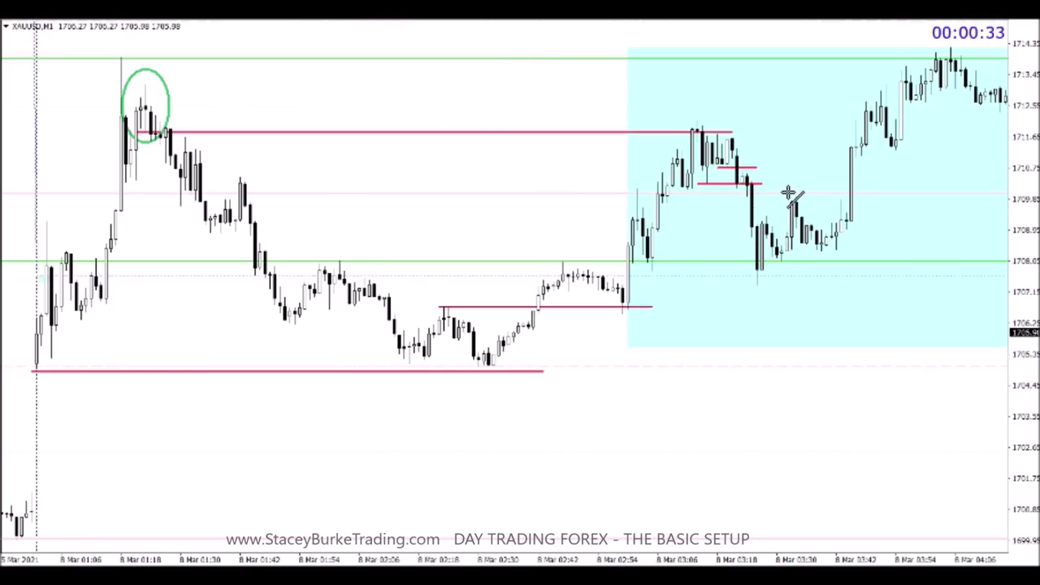
{"action": "left_click_drag", "start_coordinate": [788, 195], "coordinate": [868, 195]}
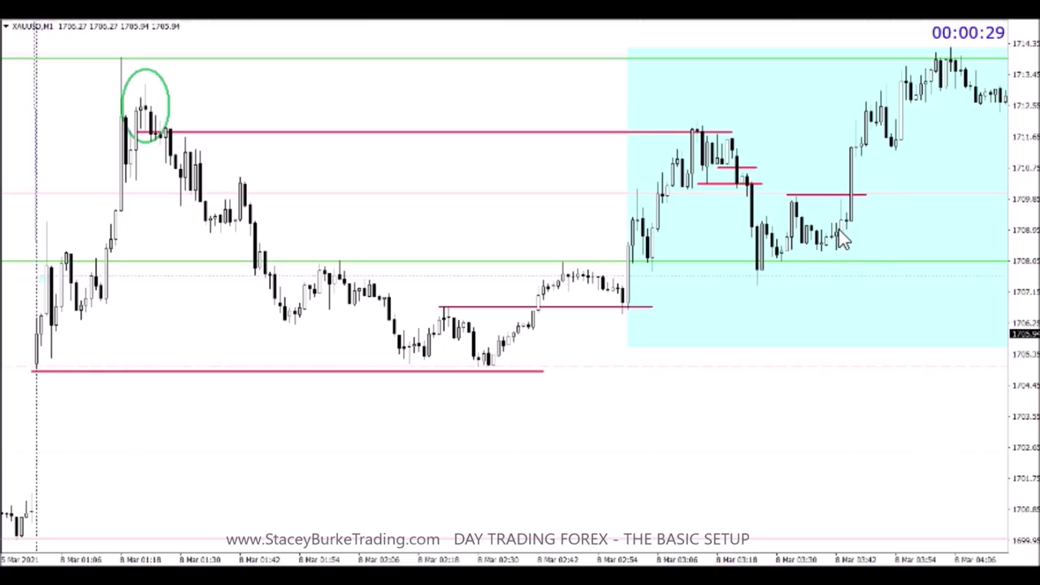
Draw two level trend lines, at about 1711.3 from 03:46 to 04:31 and at about 1713.3 from 03:55 to 04:31.
{"action": "key", "text": "plus"}
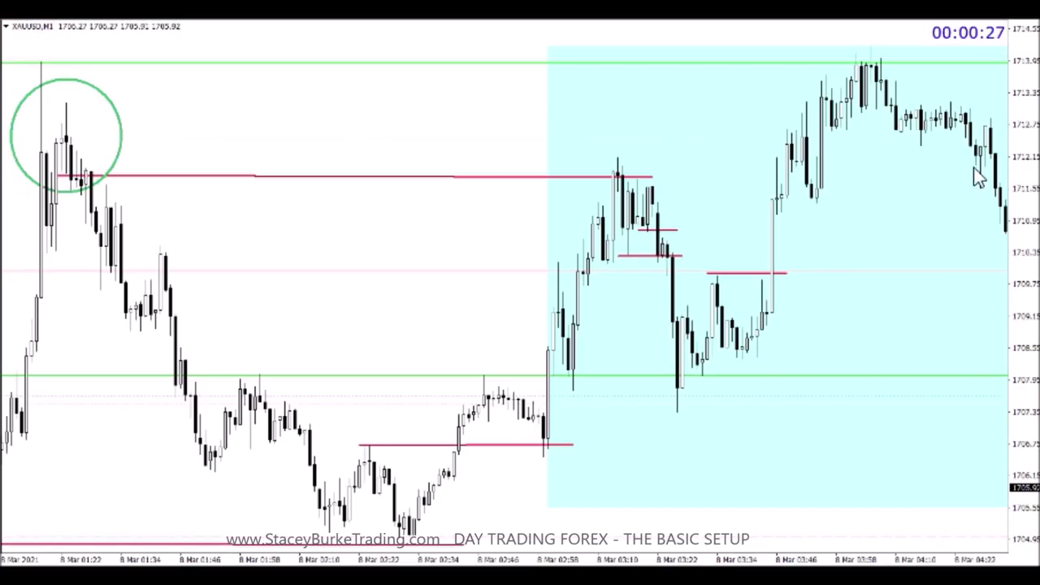
{"action": "left_click_drag", "start_coordinate": [1022, 171], "coordinate": [1022, 268]}
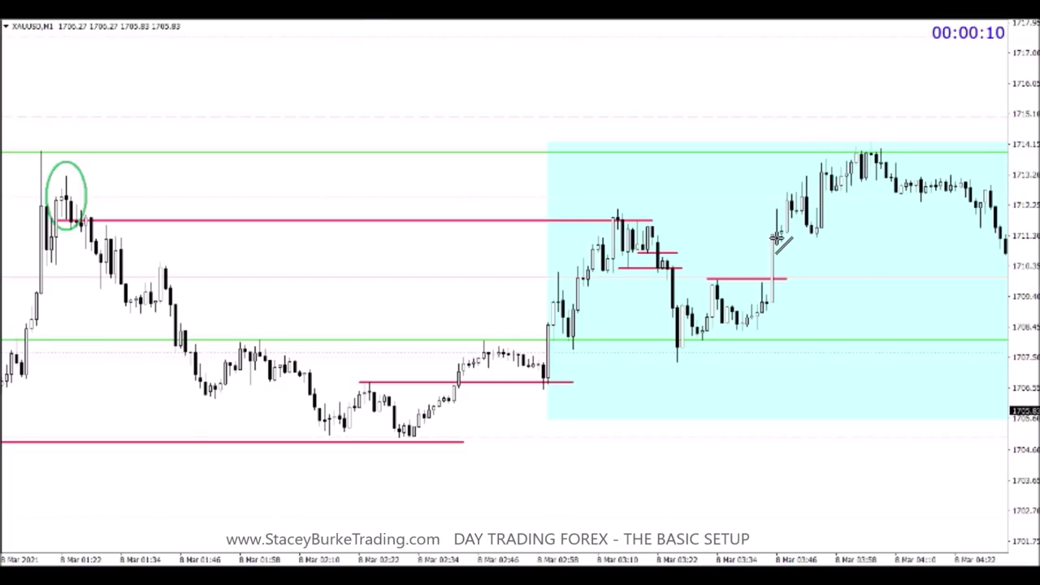
{"action": "mouse_move", "coordinate": [776, 236]}
{"action": "left_click_drag", "start_coordinate": [776, 236], "coordinate": [1002, 235]}
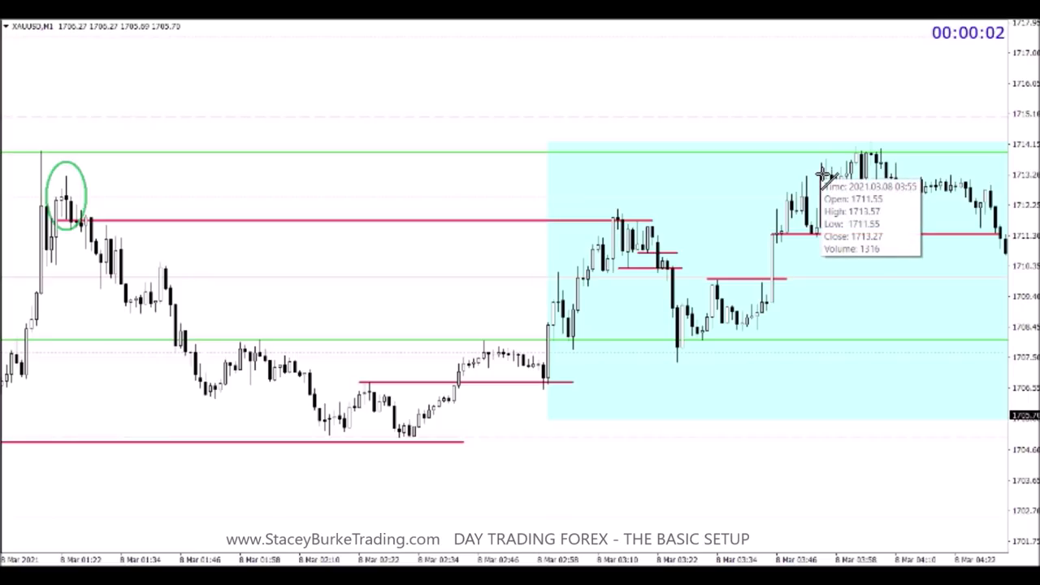
{"action": "left_click_drag", "start_coordinate": [823, 173], "coordinate": [1000, 173]}
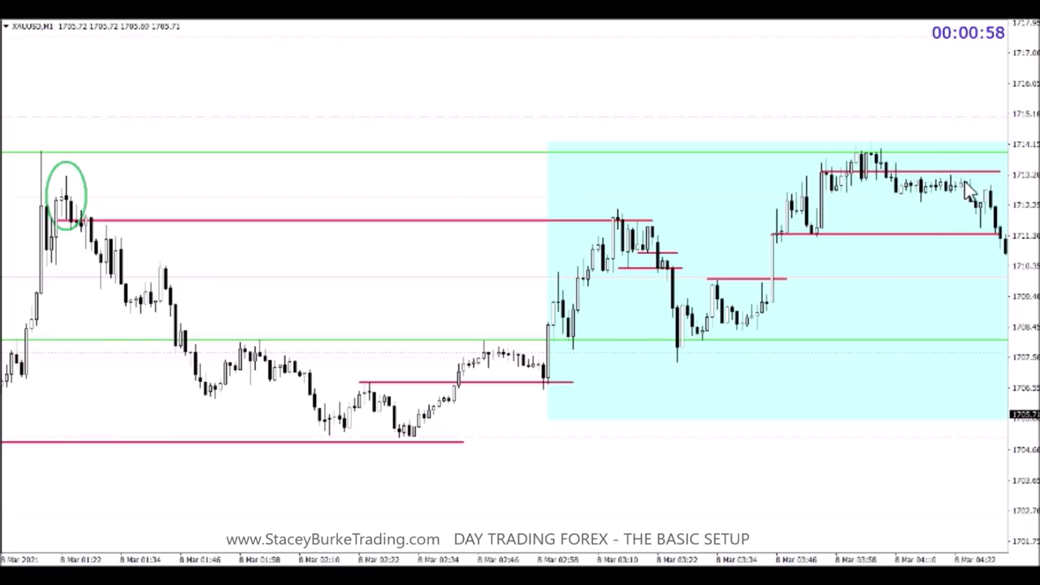
Draw a level trend line at about 1713.0 from about 04:03, just below the session peak, to about 04:42.
{"action": "scroll", "coordinate": [942, 195], "scroll_direction": "down", "scroll_amount": 5}
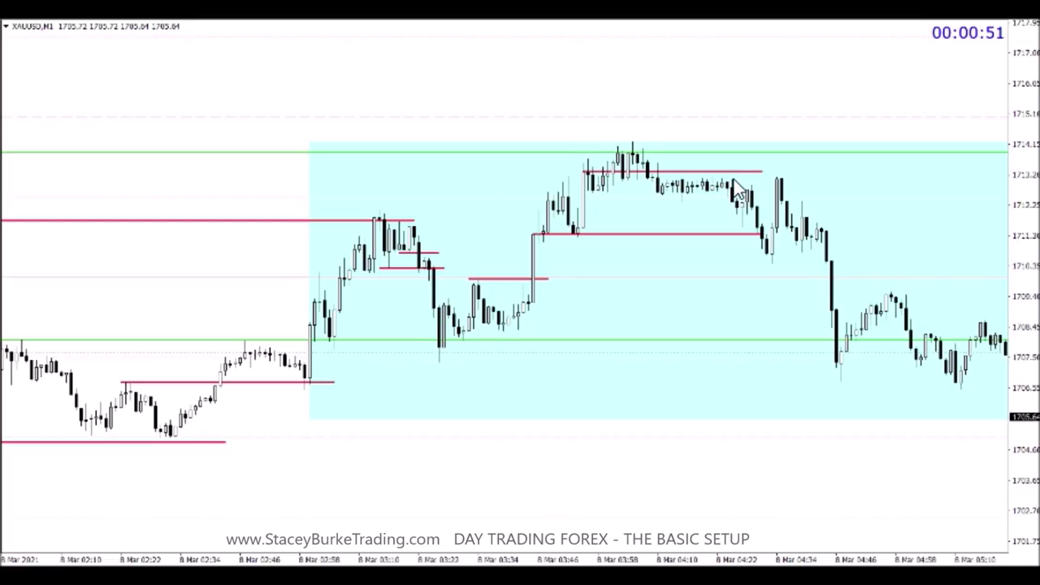
{"action": "left_click", "coordinate": [360, 24]}
{"action": "left_click_drag", "start_coordinate": [624, 179], "coordinate": [818, 183]}
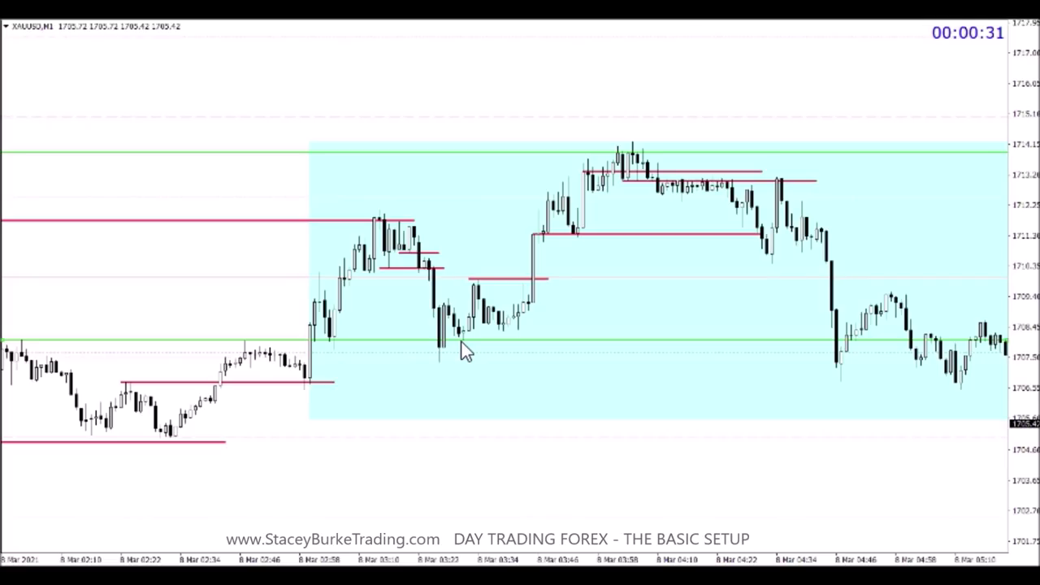
Try the lower green horizontal line at the 03:26 swing low and delete it.
{"action": "left_click_drag", "start_coordinate": [460, 343], "coordinate": [476, 363]}
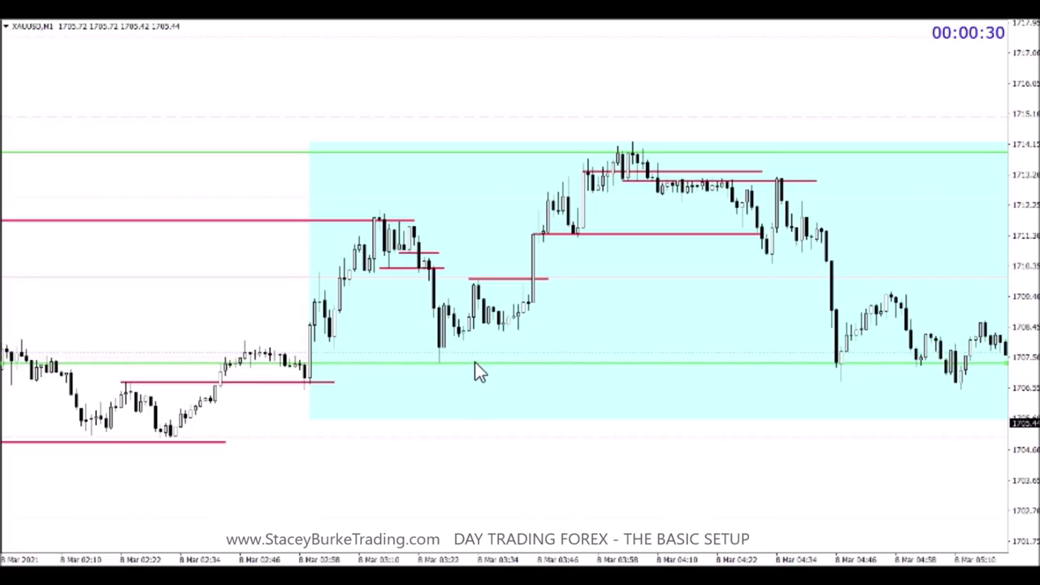
{"action": "scroll", "coordinate": [622, 250], "scroll_direction": "down", "scroll_amount": 2}
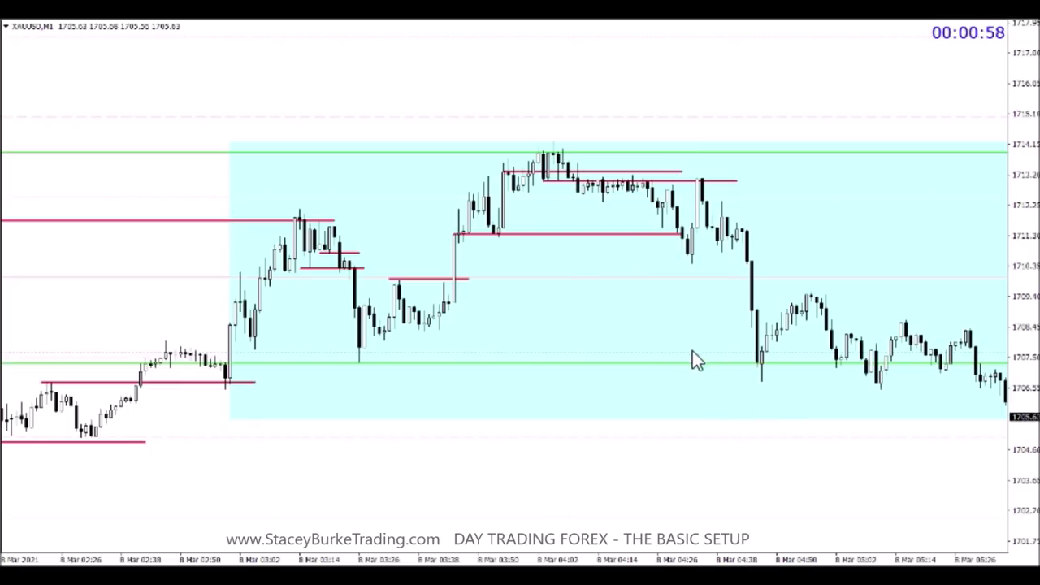
{"action": "scroll", "coordinate": [642, 364], "scroll_direction": "down", "scroll_amount": 3}
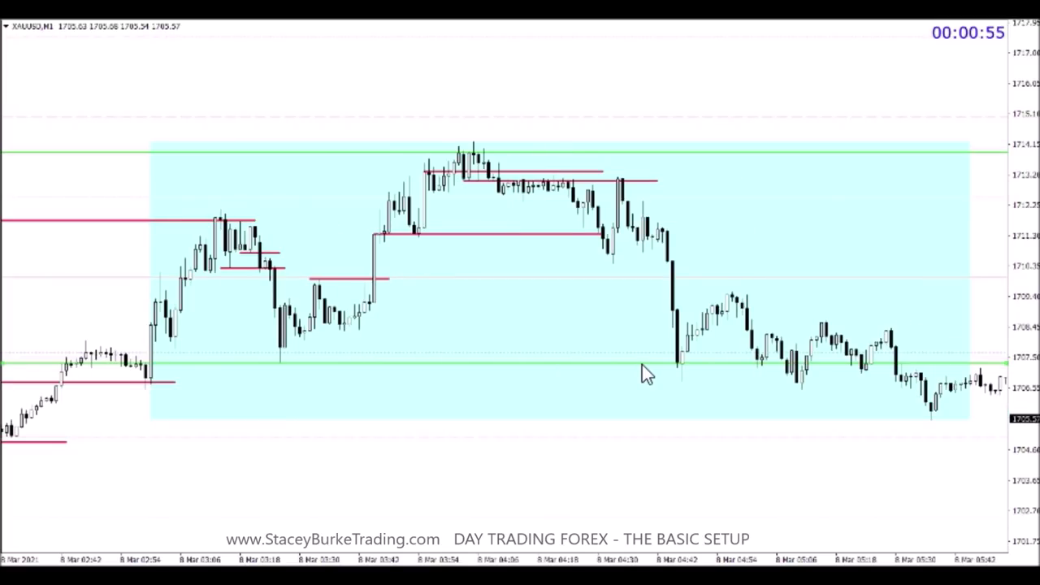
{"action": "left_click", "coordinate": [642, 364]}
{"action": "key", "text": "Delete"}
{"action": "scroll", "coordinate": [642, 365], "scroll_direction": "down", "scroll_amount": 5}
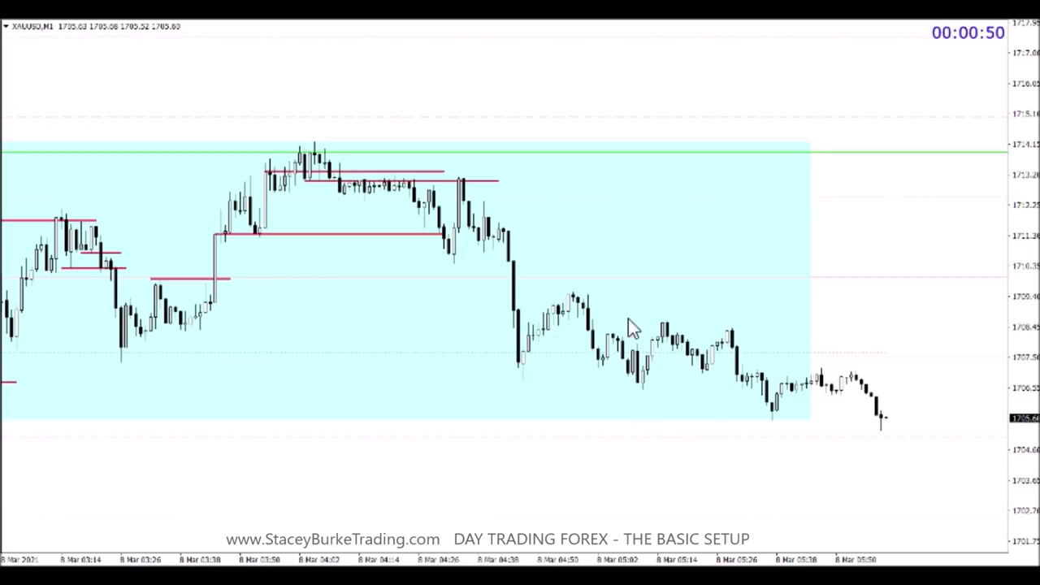
{"action": "scroll", "coordinate": [491, 357], "scroll_direction": "up", "scroll_amount": 10}
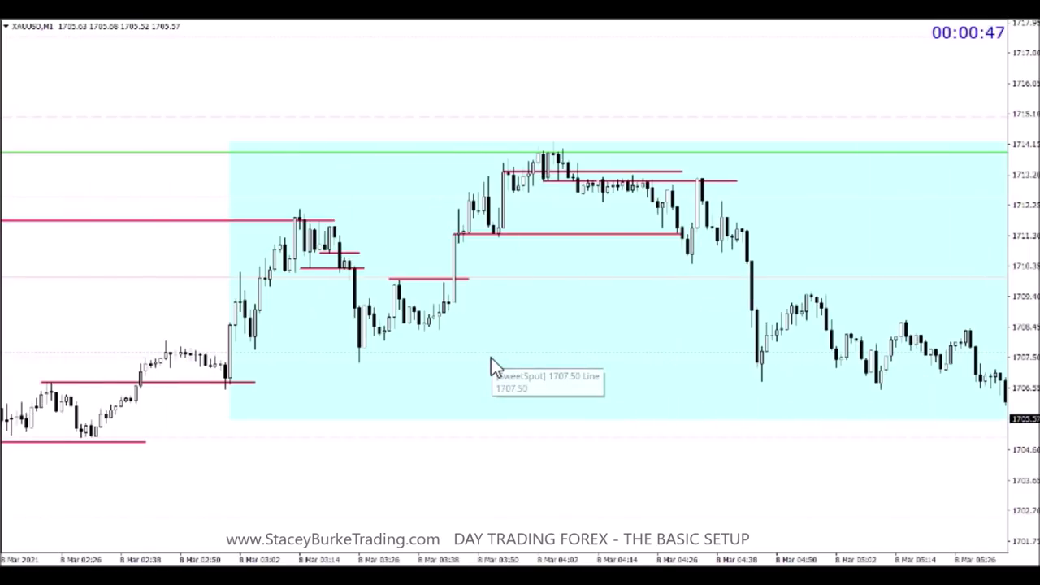
{"action": "scroll", "coordinate": [491, 358], "scroll_direction": "up", "scroll_amount": 8}
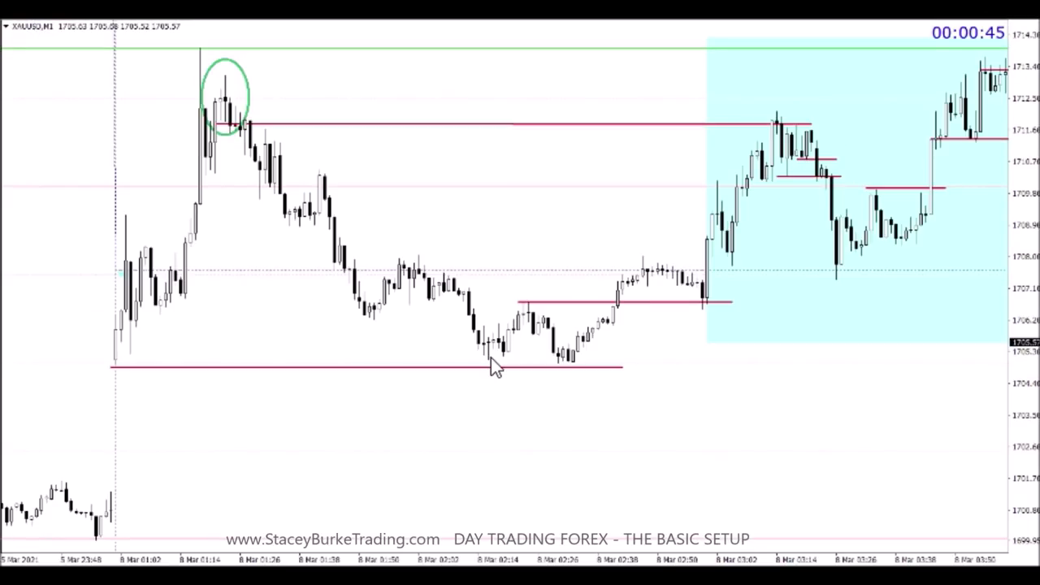
{"action": "key", "text": "minus"}
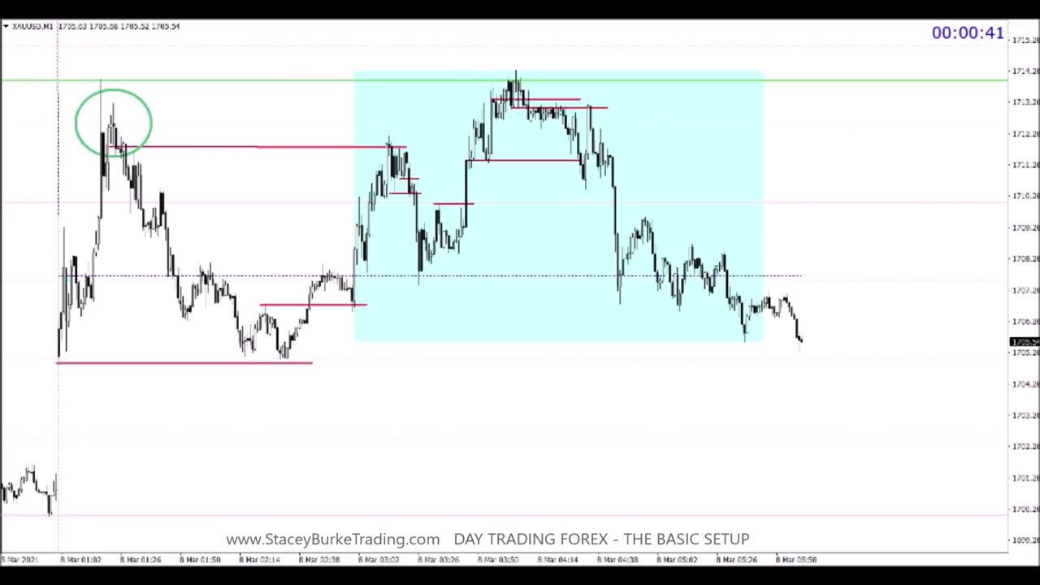
Switch to the GBPUSD M15 chart and draw a level trend line at the 5 March blue-session high, from about 22:00 to 11:45.
{"action": "scroll", "coordinate": [937, 184], "scroll_direction": "up", "scroll_amount": 4}
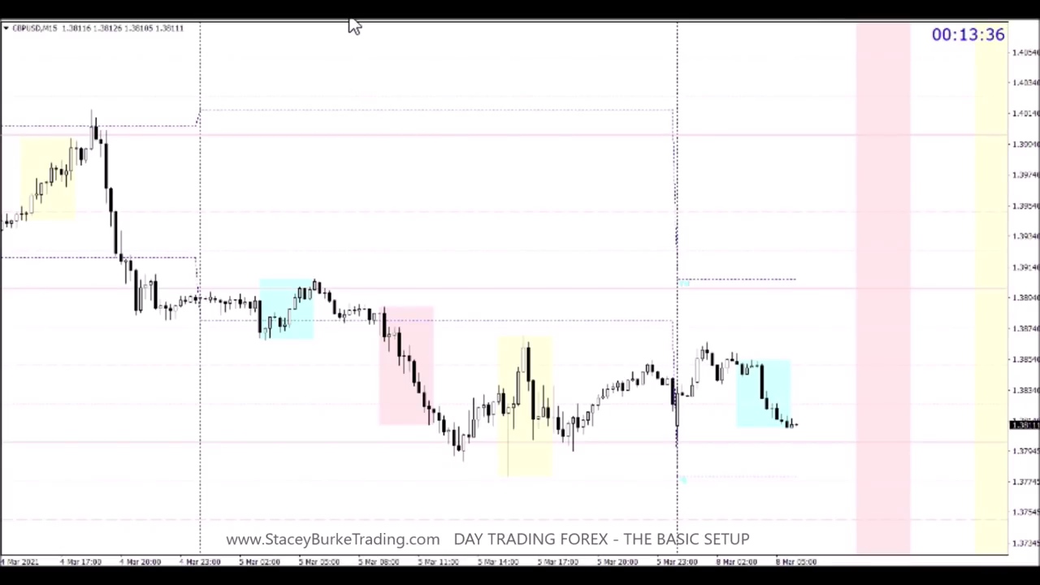
{"action": "left_click", "coordinate": [353, 22]}
{"action": "left_click_drag", "start_coordinate": [144, 274], "coordinate": [416, 274]}
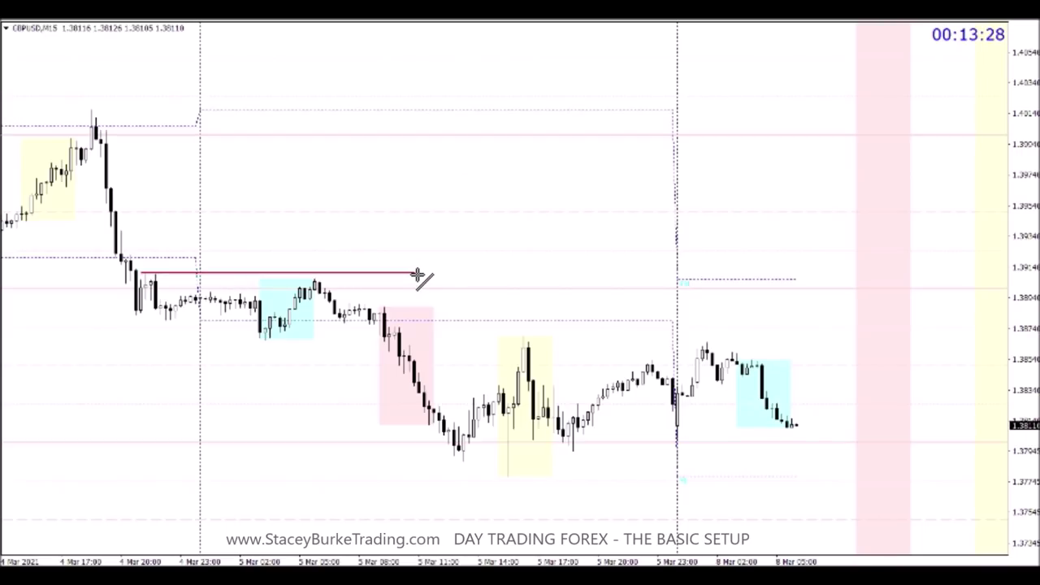
{"action": "left_click_drag", "start_coordinate": [276, 273], "coordinate": [296, 277]}
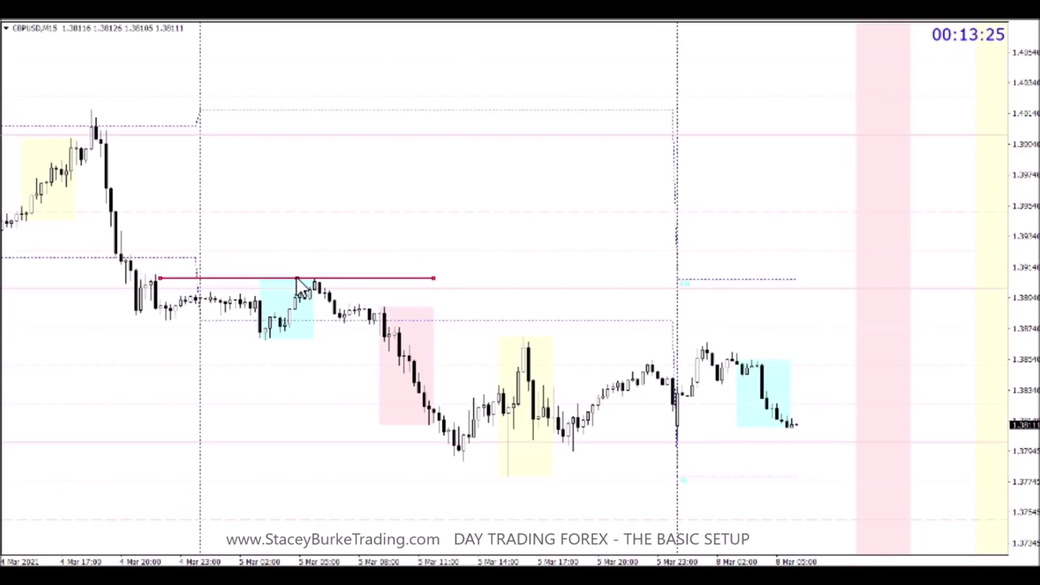
{"action": "double_click", "coordinate": [297, 278]}
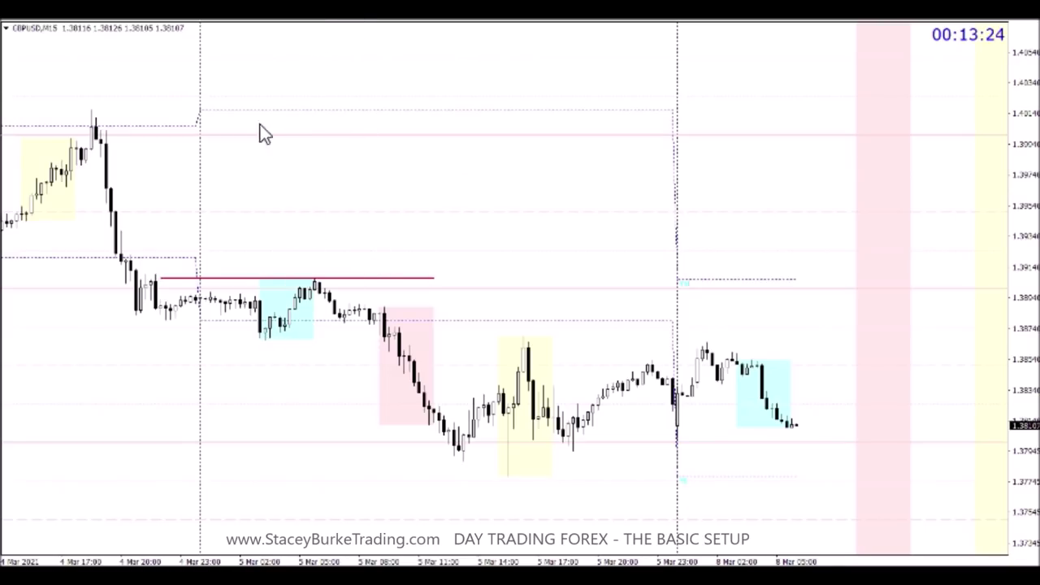
Draw level trend lines under the 5 March blue-session low to about 11:15 and at the early pink-session low from about 08:45 to 11:00.
{"action": "key", "text": "t"}
{"action": "left_click_drag", "start_coordinate": [255, 341], "coordinate": [429, 343]}
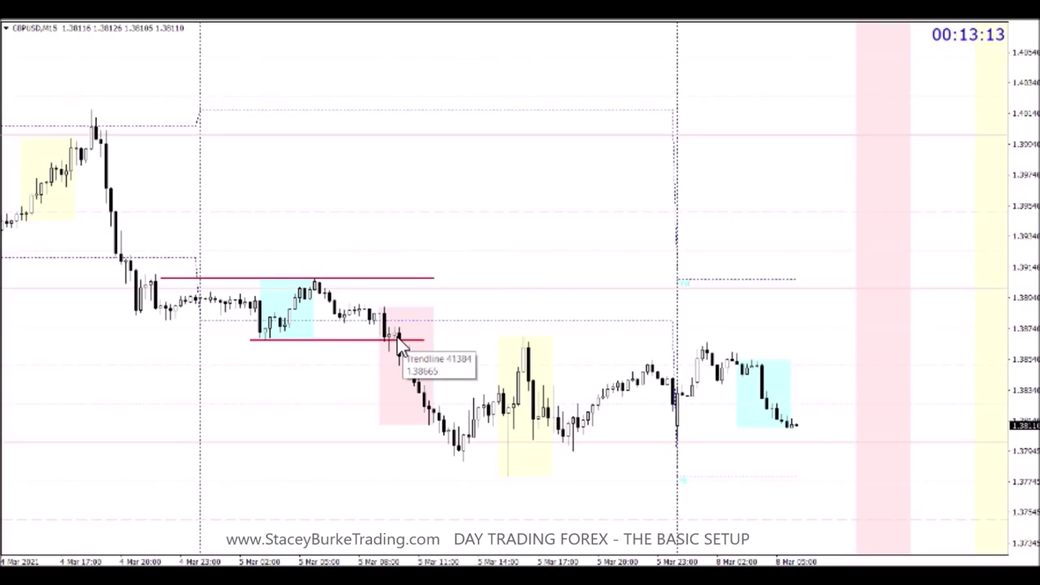
{"action": "scroll", "coordinate": [438, 330], "scroll_direction": "up", "scroll_amount": 3}
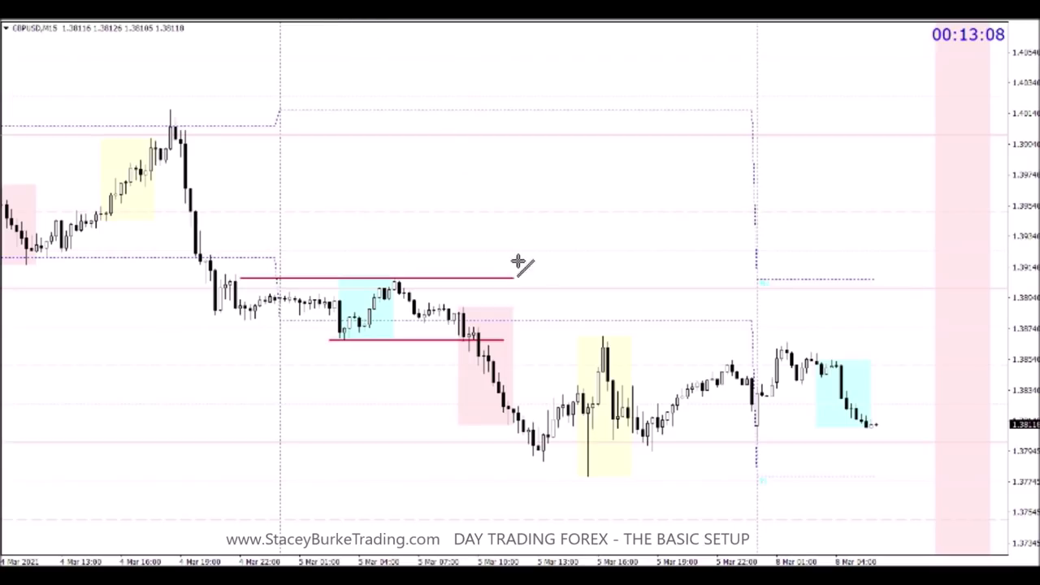
{"action": "left_click_drag", "start_coordinate": [458, 335], "coordinate": [500, 335]}
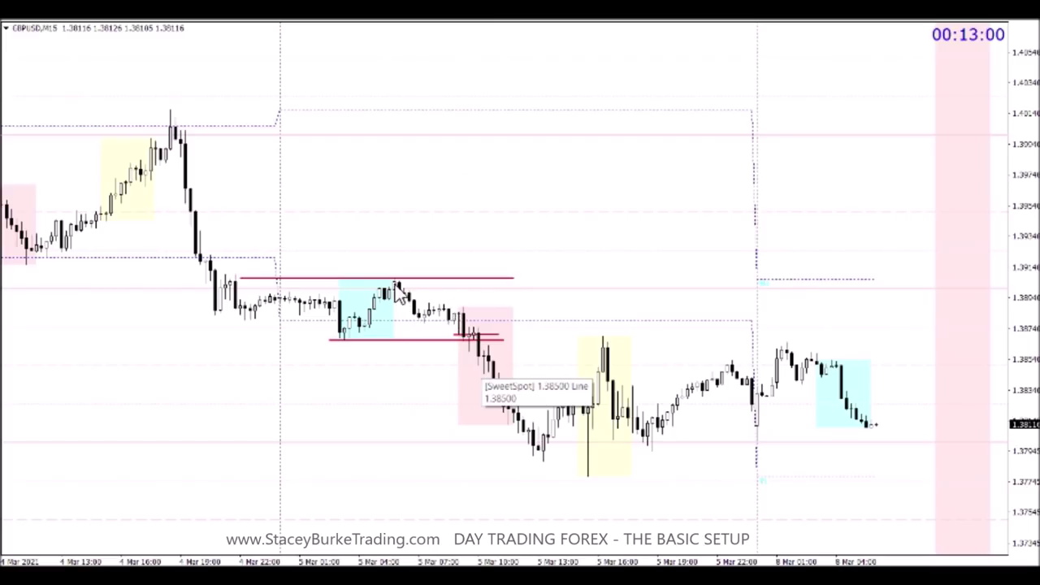
Draw short level trend lines just below the 5 March blue-session peak to about 07:15 and at about 1.3858 from 09:00 to 11:15.
{"action": "left_click", "coordinate": [371, 19]}
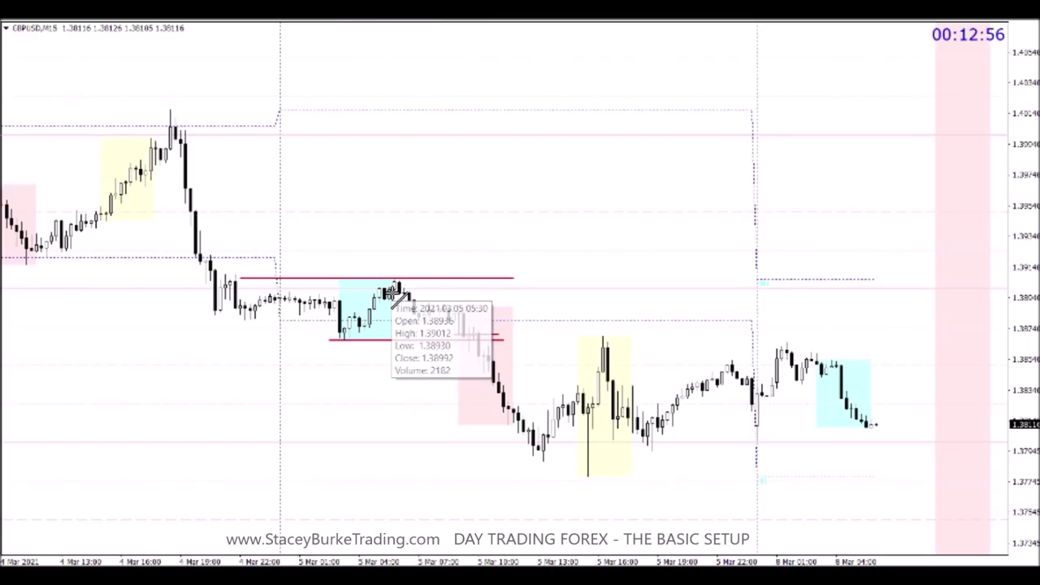
{"action": "left_click", "coordinate": [166, 429]}
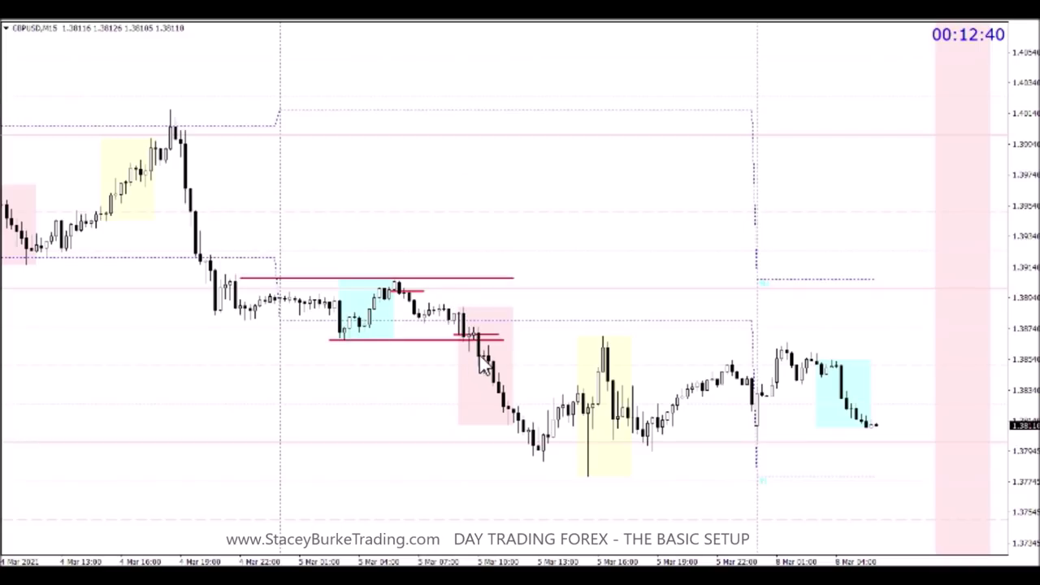
{"action": "mouse_move", "coordinate": [480, 357]}
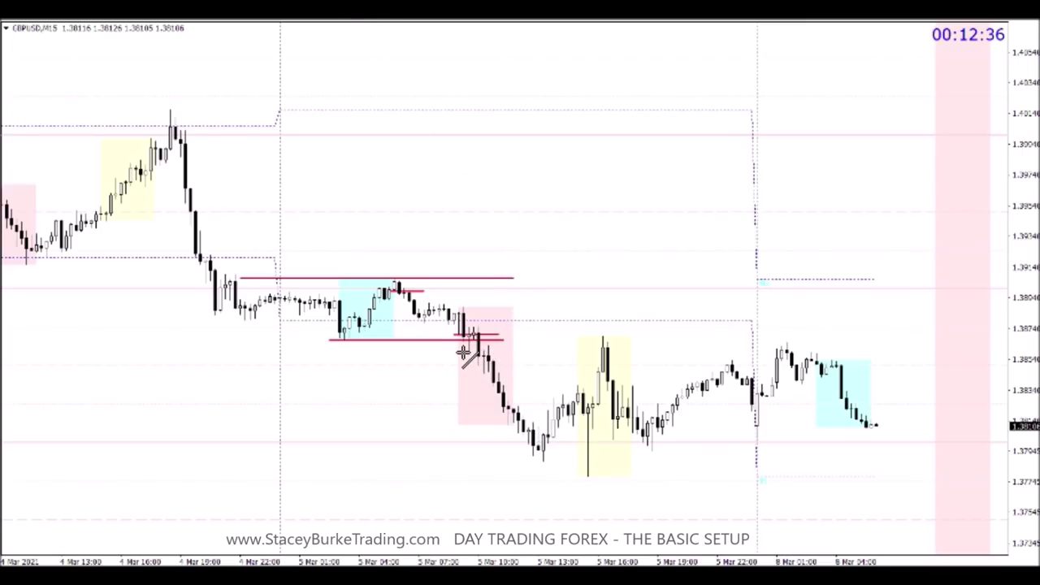
{"action": "left_click_drag", "start_coordinate": [459, 351], "coordinate": [504, 355]}
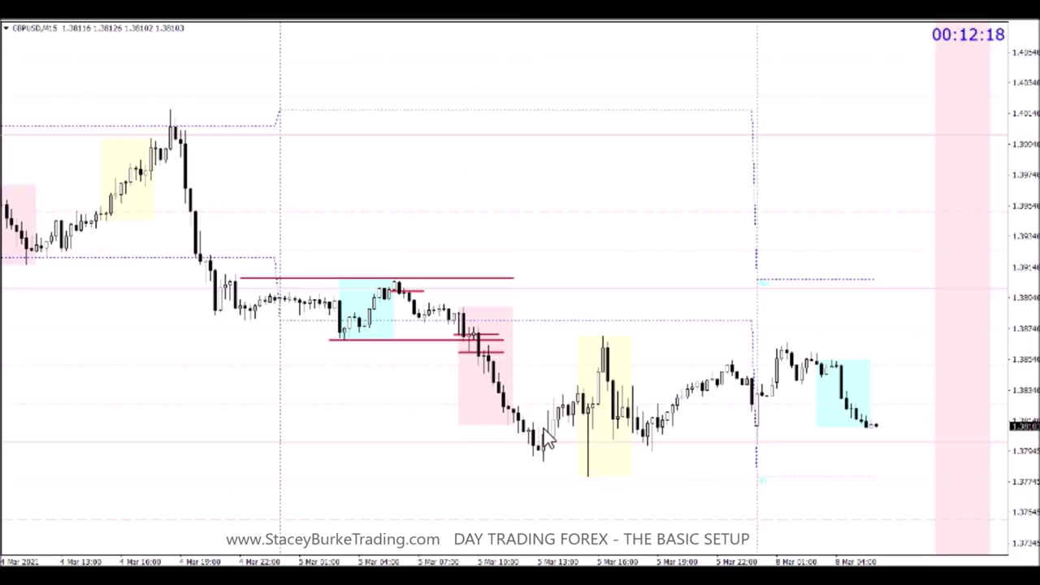
Switch the GBPUSD chart to the one-minute timeframe and bring the start of the 5 March pink session into view.
{"action": "left_click", "coordinate": [515, 316]}
{"action": "left_click", "coordinate": [739, 19]}
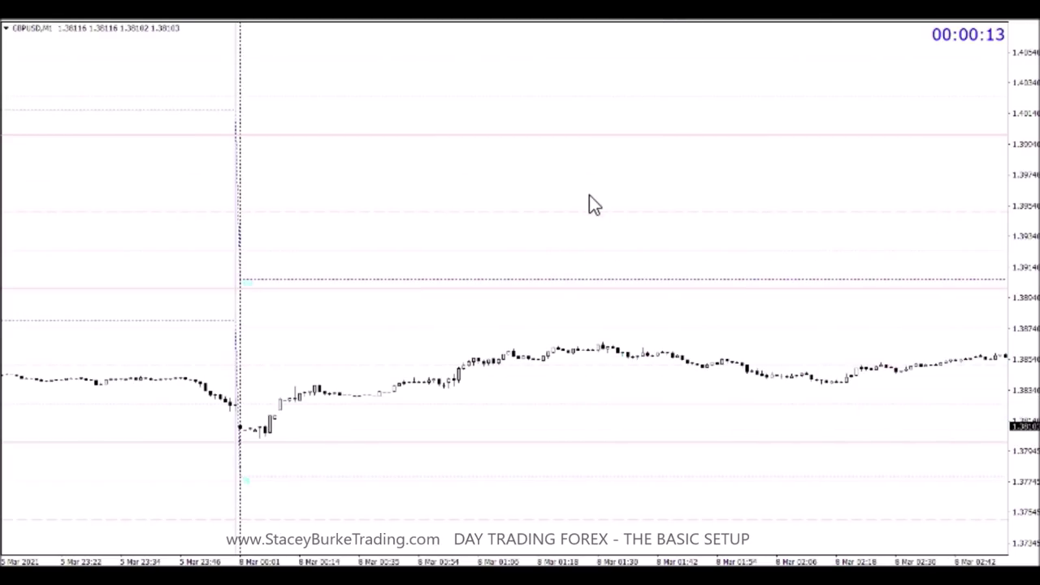
{"action": "left_click_drag", "start_coordinate": [1027, 477], "coordinate": [1032, 25]}
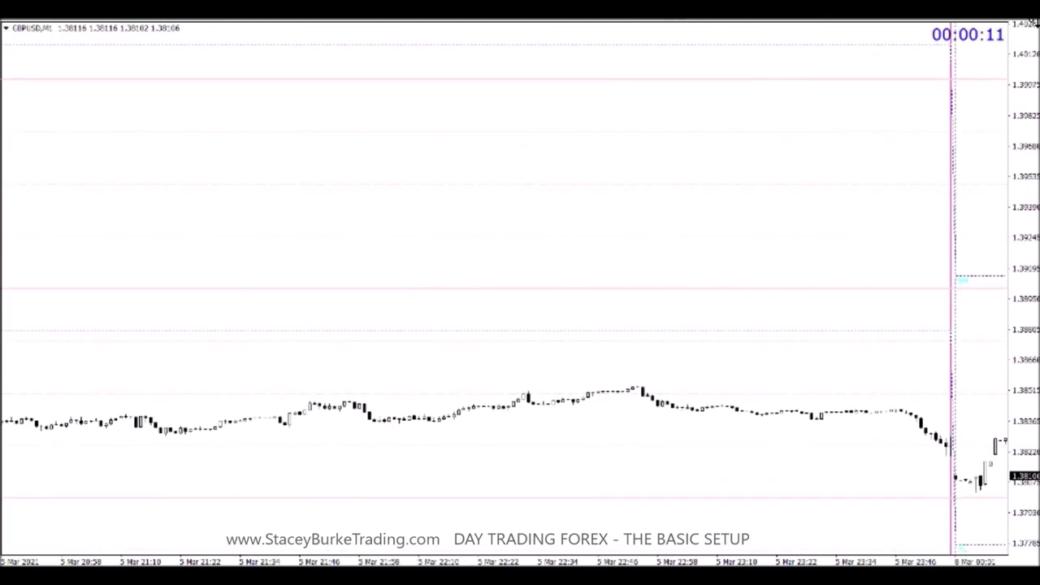
{"action": "double_click", "coordinate": [1006, 175]}
{"action": "scroll", "coordinate": [577, 239], "scroll_direction": "down", "scroll_amount": 5}
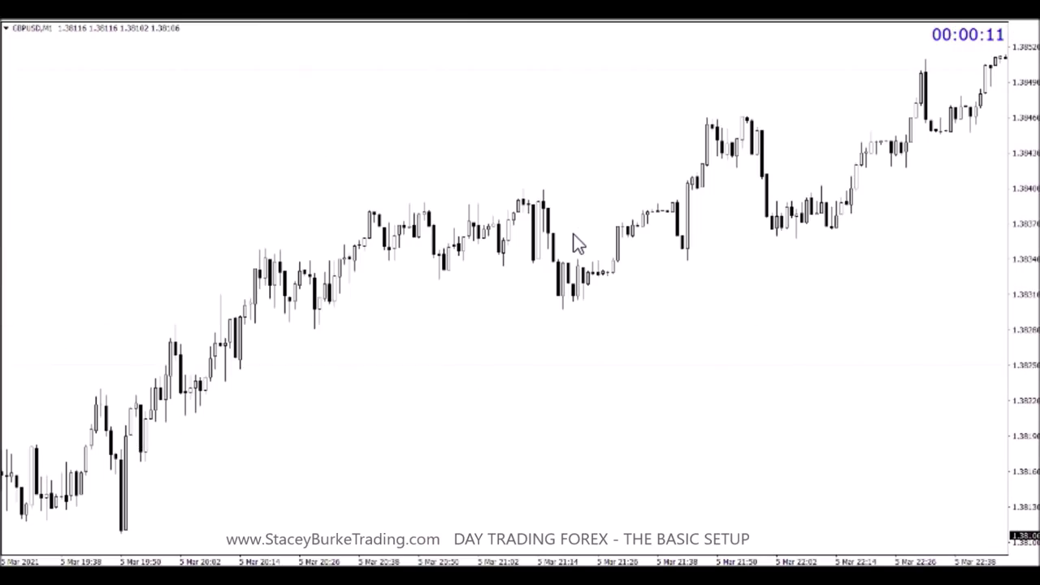
{"action": "scroll", "coordinate": [490, 276], "scroll_direction": "down", "scroll_amount": 15}
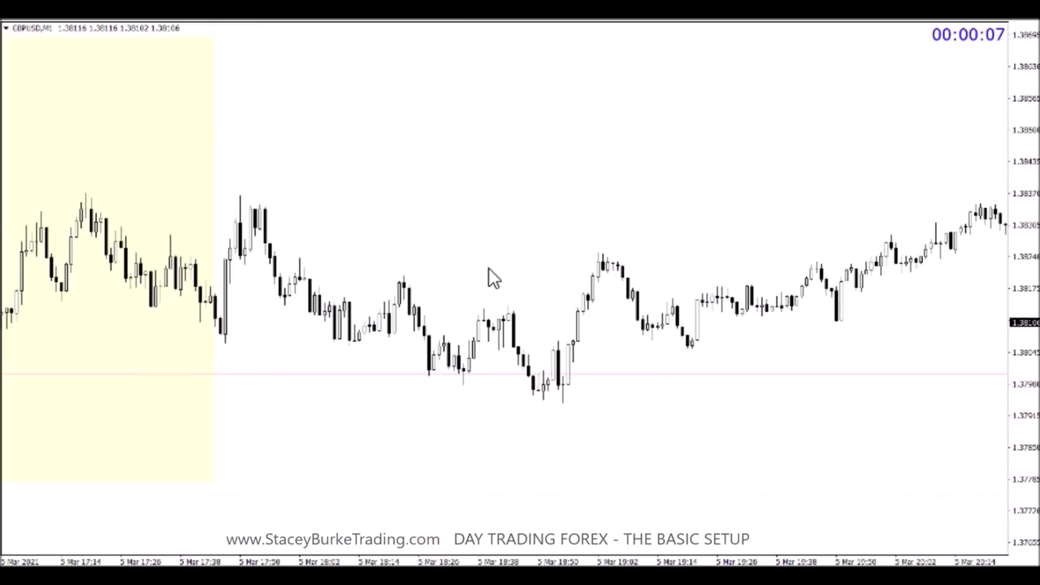
{"action": "scroll", "coordinate": [413, 272], "scroll_direction": "down", "scroll_amount": 15}
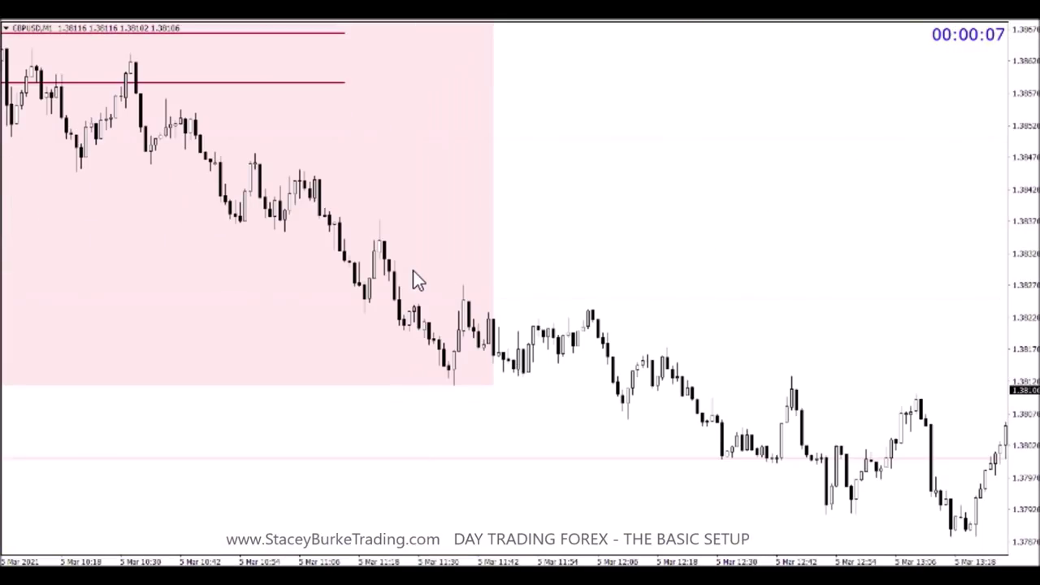
{"action": "scroll", "coordinate": [420, 273], "scroll_direction": "down", "scroll_amount": 3}
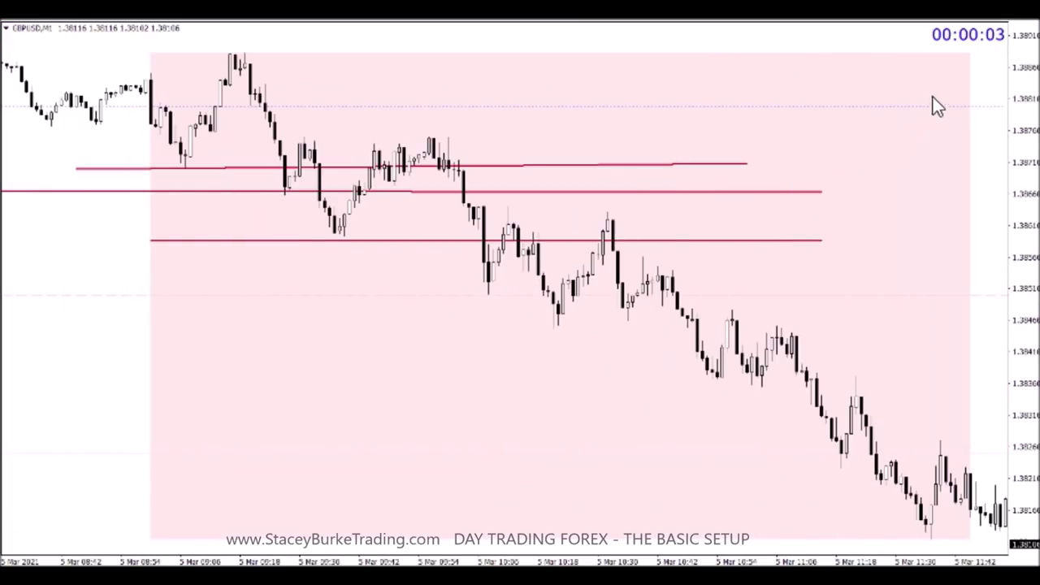
{"action": "left_click_drag", "start_coordinate": [1018, 59], "coordinate": [1017, 91]}
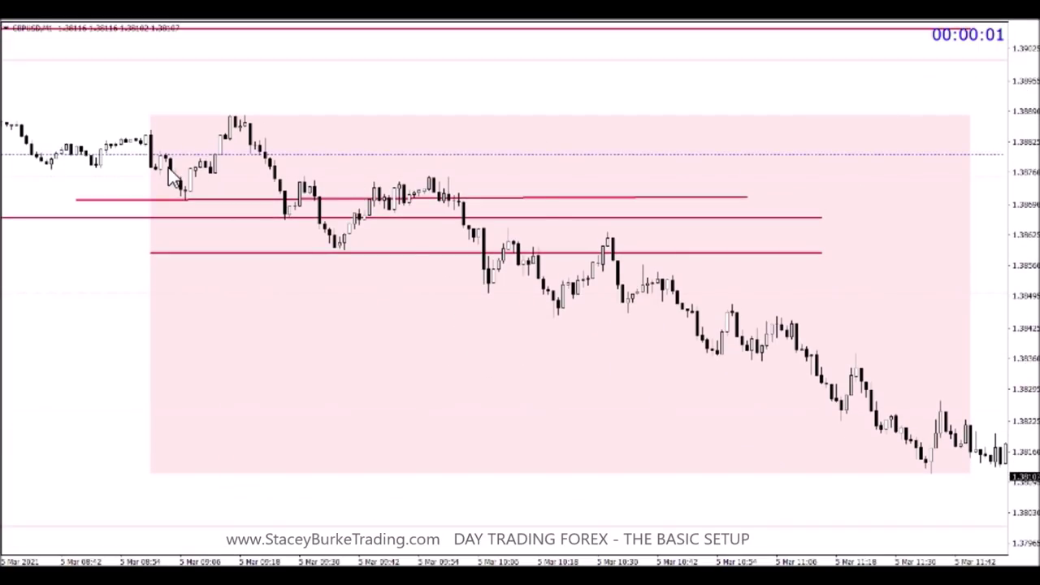
{"action": "scroll", "coordinate": [168, 168], "scroll_direction": "down", "scroll_amount": 2}
Draw level trend lines near the early pink-session peak, at about 1.3886 from 08:57 to 09:25 and about 1.3884 from 09:17 to 09:23.
{"action": "mouse_move", "coordinate": [298, 140]}
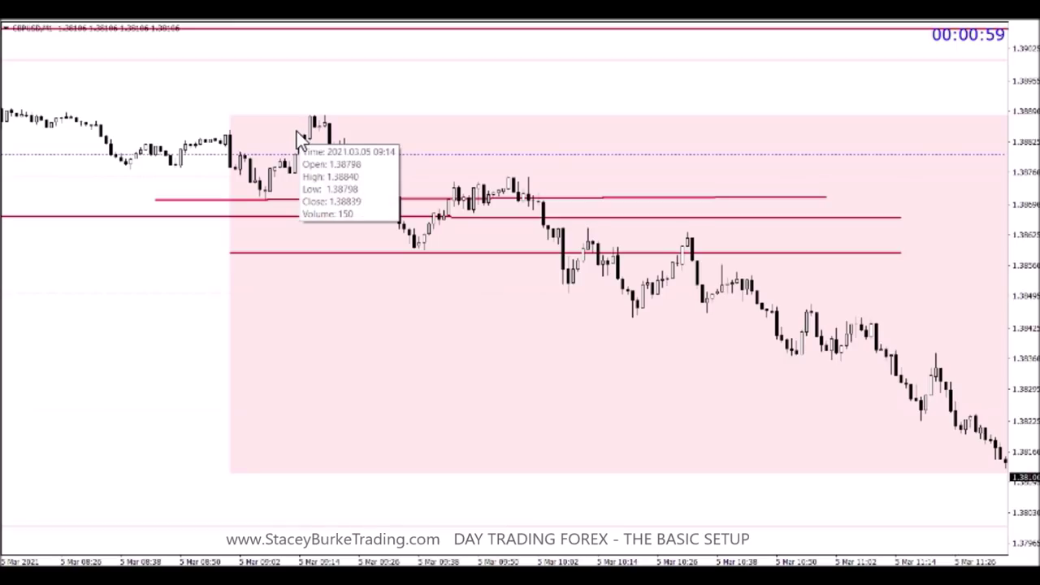
{"action": "left_click", "coordinate": [298, 10]}
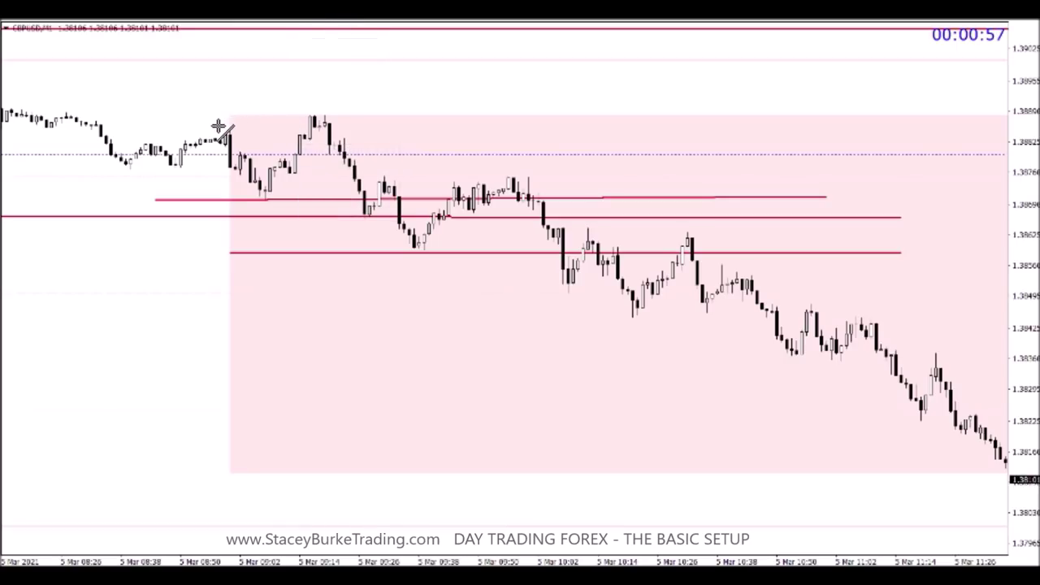
{"action": "left_click_drag", "start_coordinate": [216, 126], "coordinate": [356, 126]}
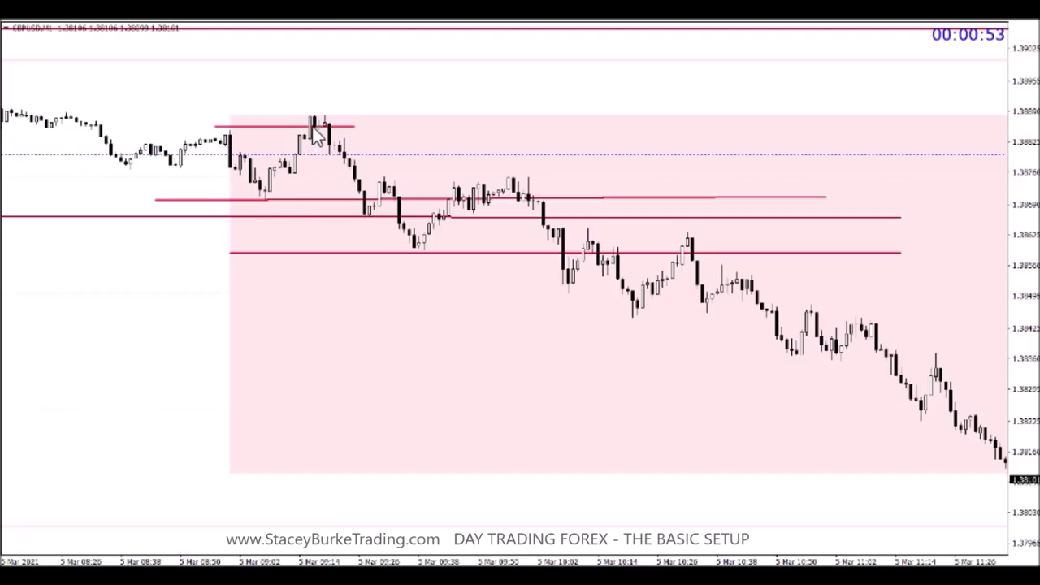
{"action": "left_click", "coordinate": [349, 22]}
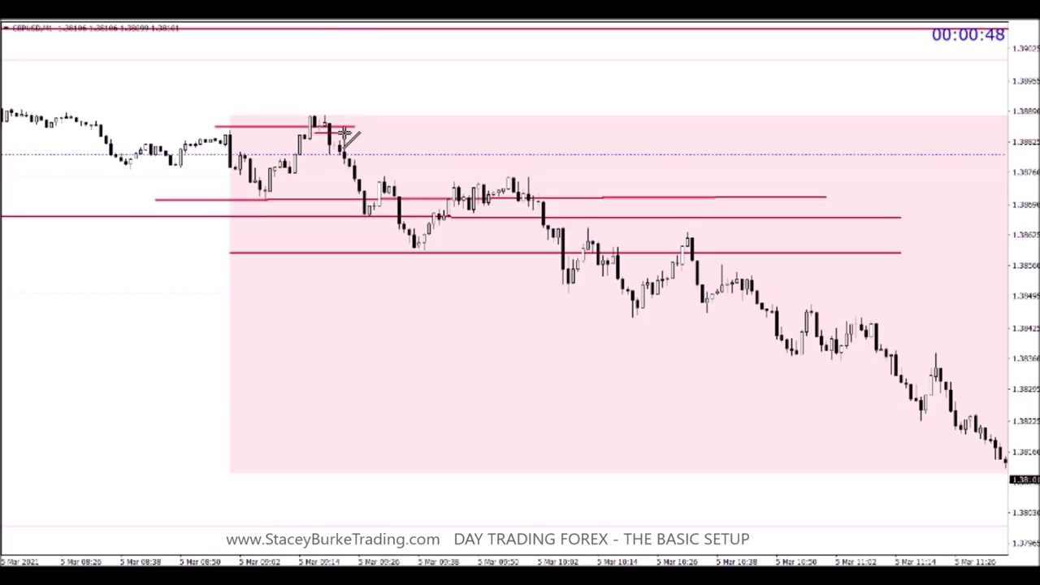
{"action": "left_click", "coordinate": [325, 123]}
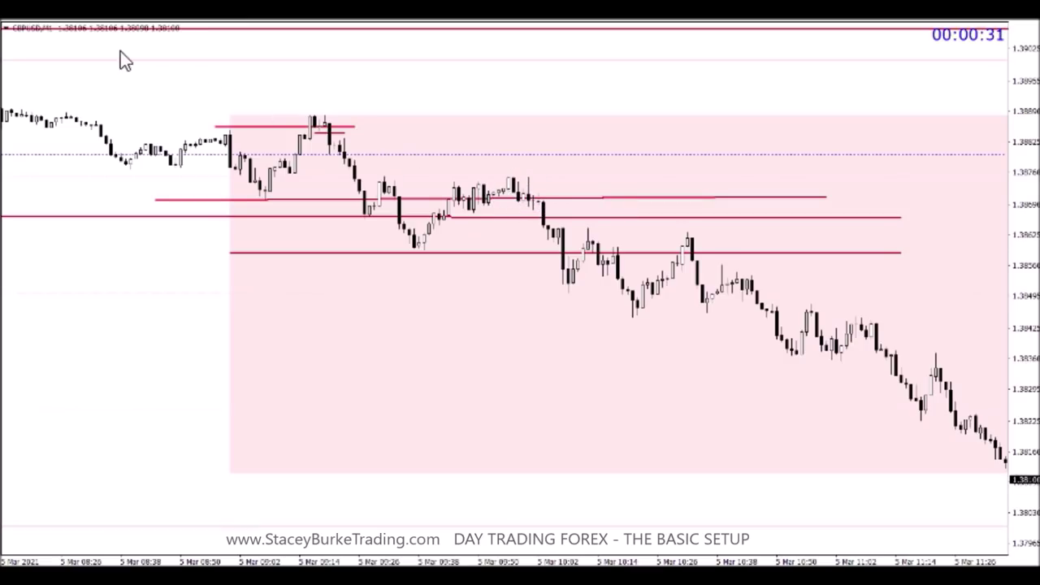
Circle the candles around 10:00 with an ellipse and draw a level trend line at about 1.3875 from about 09:30 to 10:02.
{"action": "left_click", "coordinate": [4, 17]}
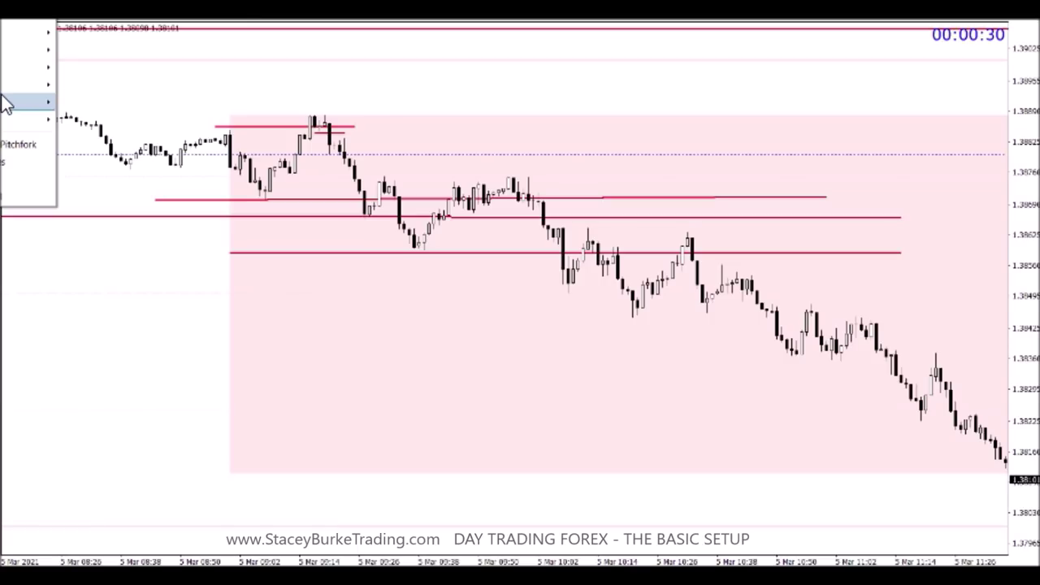
{"action": "mouse_move", "coordinate": [7, 104]}
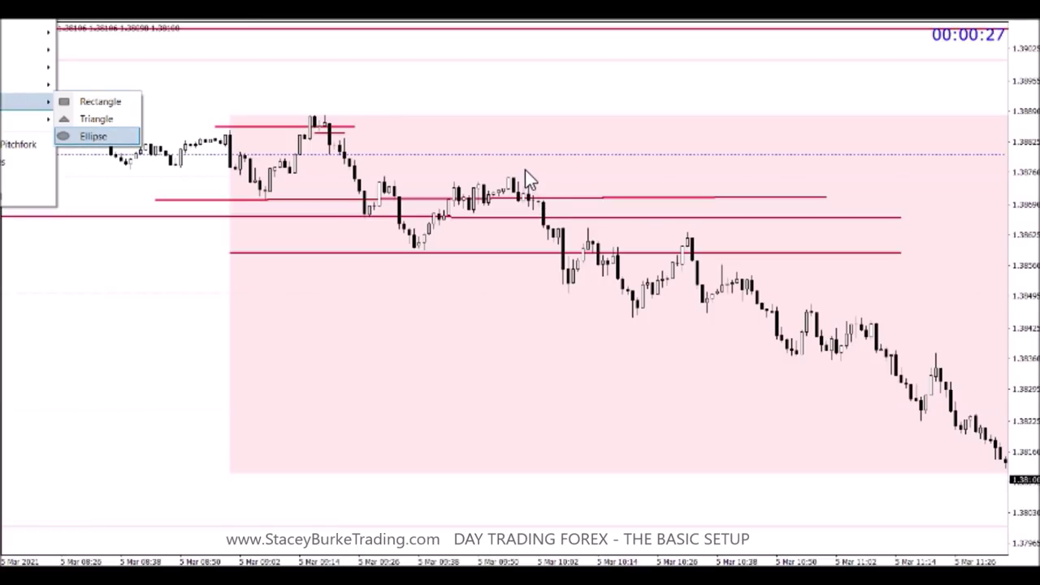
{"action": "left_click_drag", "start_coordinate": [529, 171], "coordinate": [533, 210]}
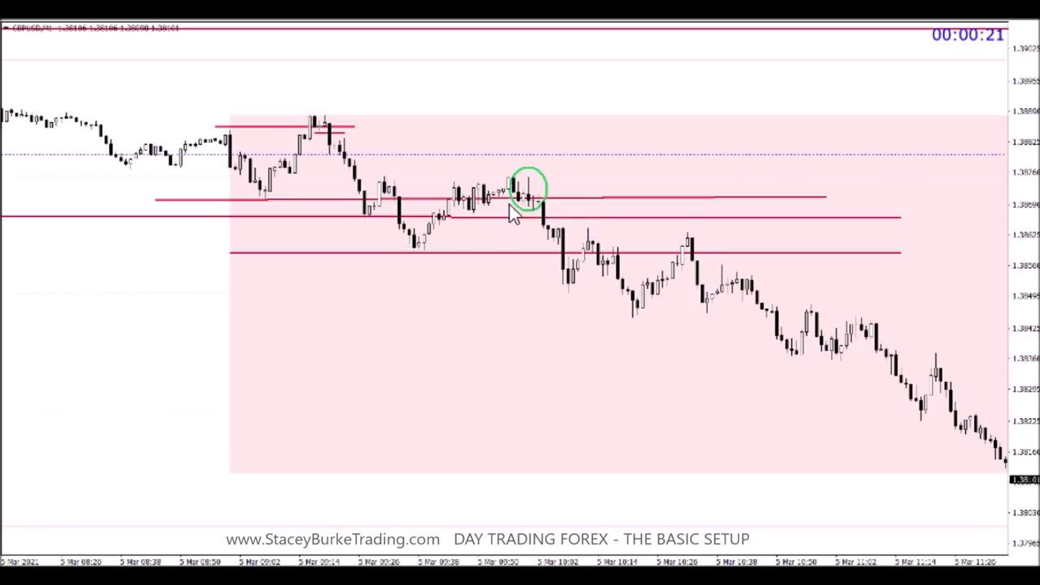
{"action": "left_click", "coordinate": [345, 18]}
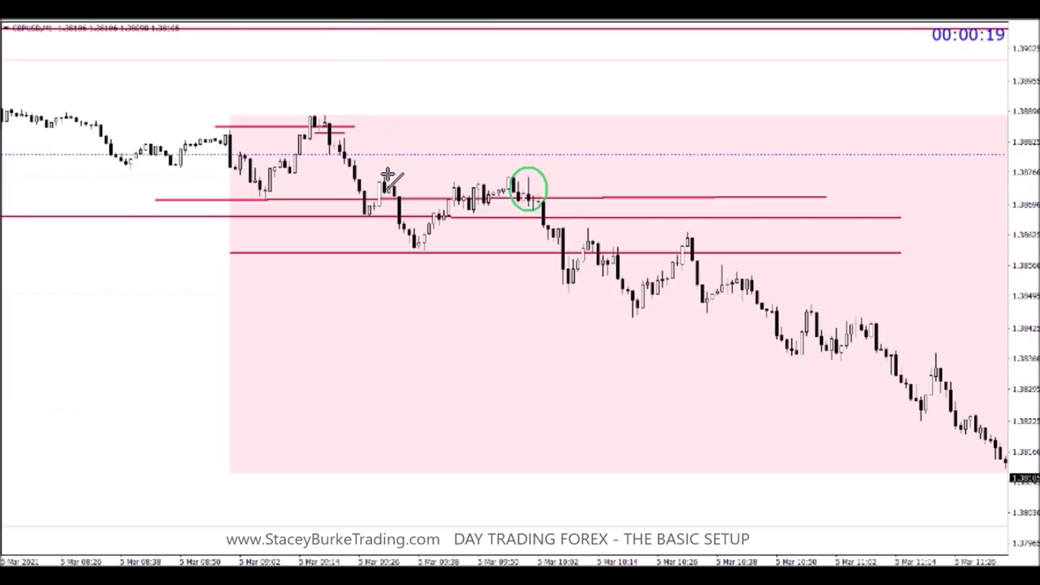
{"action": "left_click_drag", "start_coordinate": [378, 177], "coordinate": [537, 177]}
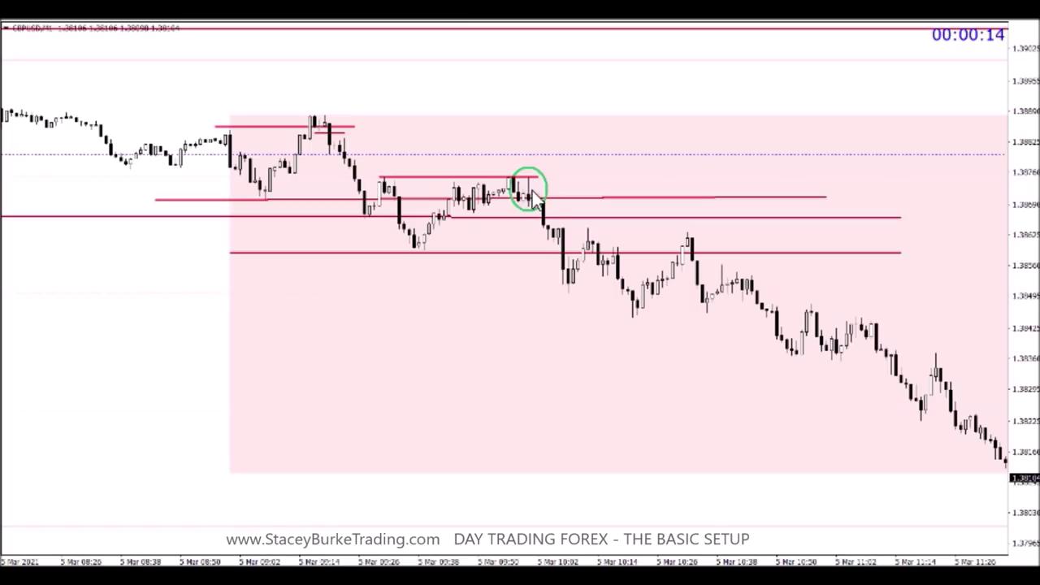
Place horizontal lines at the low near 13:22 (about 1.3788) and the early yellow-session high near 15:08 (about 1.3837).
{"action": "scroll", "coordinate": [617, 218], "scroll_direction": "down", "scroll_amount": 3}
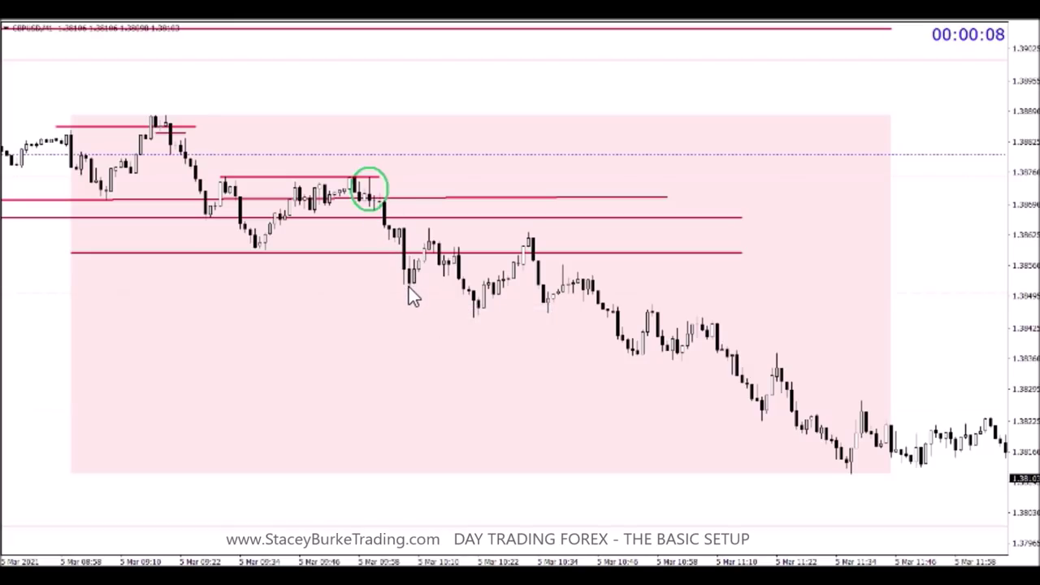
{"action": "mouse_move", "coordinate": [411, 295]}
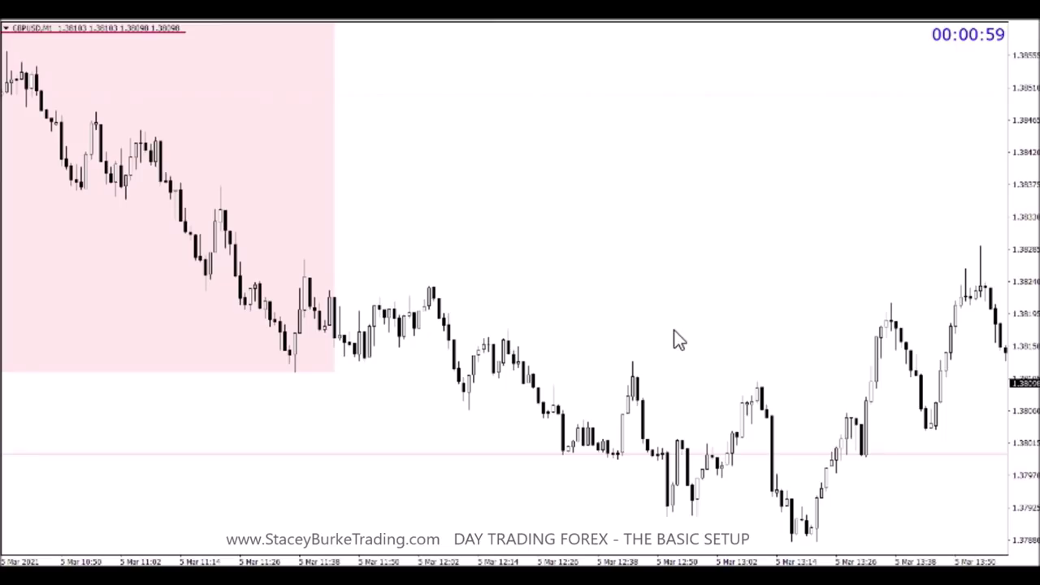
{"action": "scroll", "coordinate": [674, 330], "scroll_direction": "down", "scroll_amount": 10}
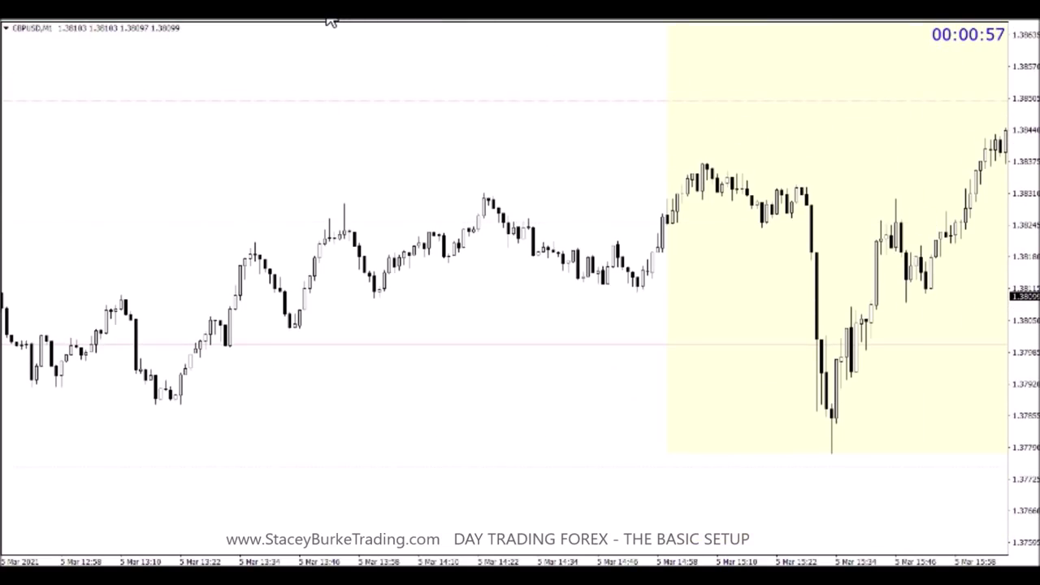
{"action": "left_click", "coordinate": [189, 404]}
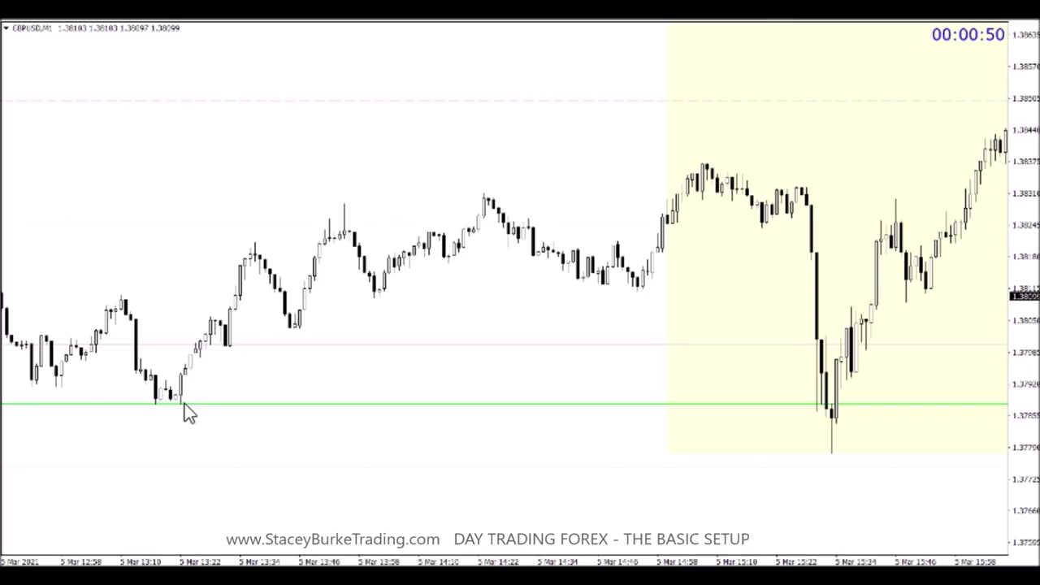
{"action": "left_click", "coordinate": [706, 163]}
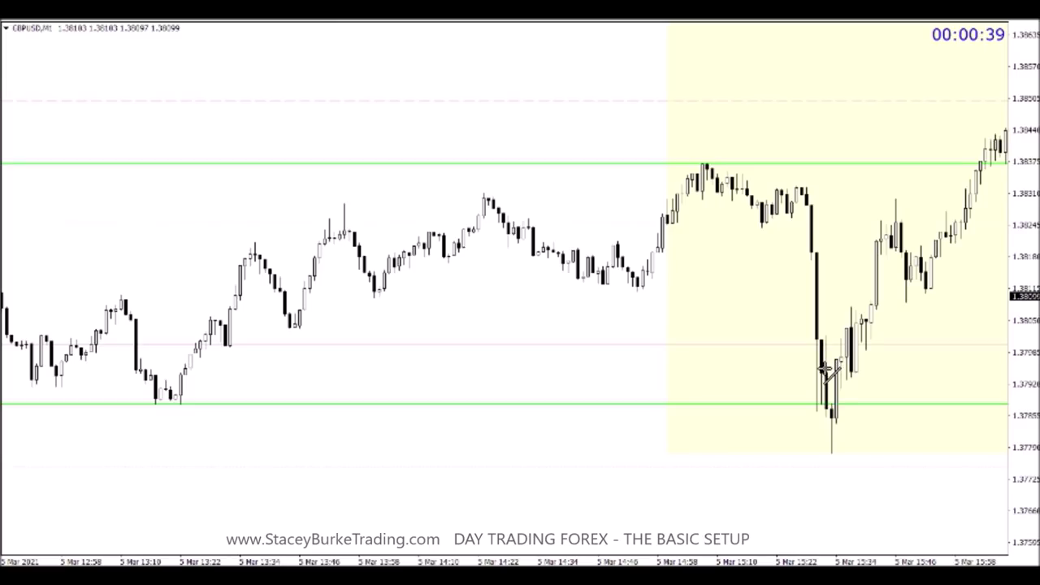
Draw short level trend lines around the yellow-session sell-off, at about 1.3786 from 15:29 to 15:35 and about 1.3803 from 15:29 to 15:44.
{"action": "left_click_drag", "start_coordinate": [814, 414], "coordinate": [848, 415]}
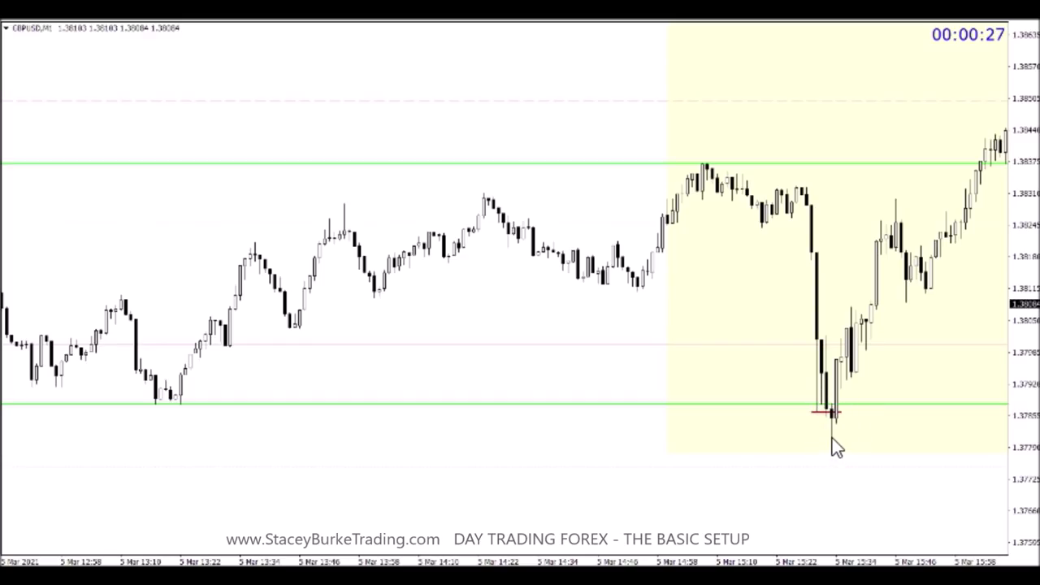
{"action": "scroll", "coordinate": [813, 437], "scroll_direction": "down", "scroll_amount": 3}
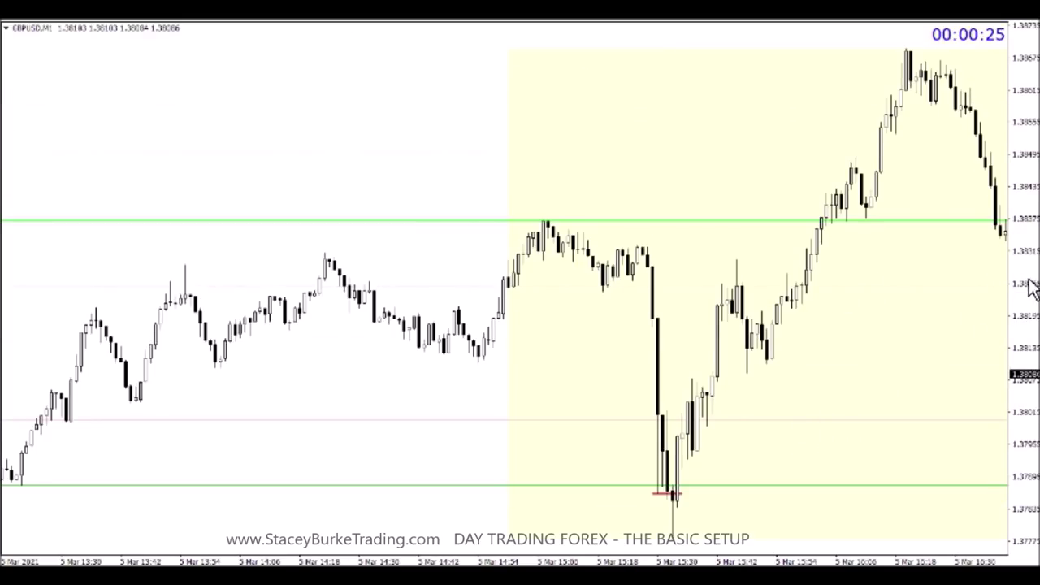
{"action": "left_click_drag", "start_coordinate": [1031, 286], "coordinate": [1029, 382]}
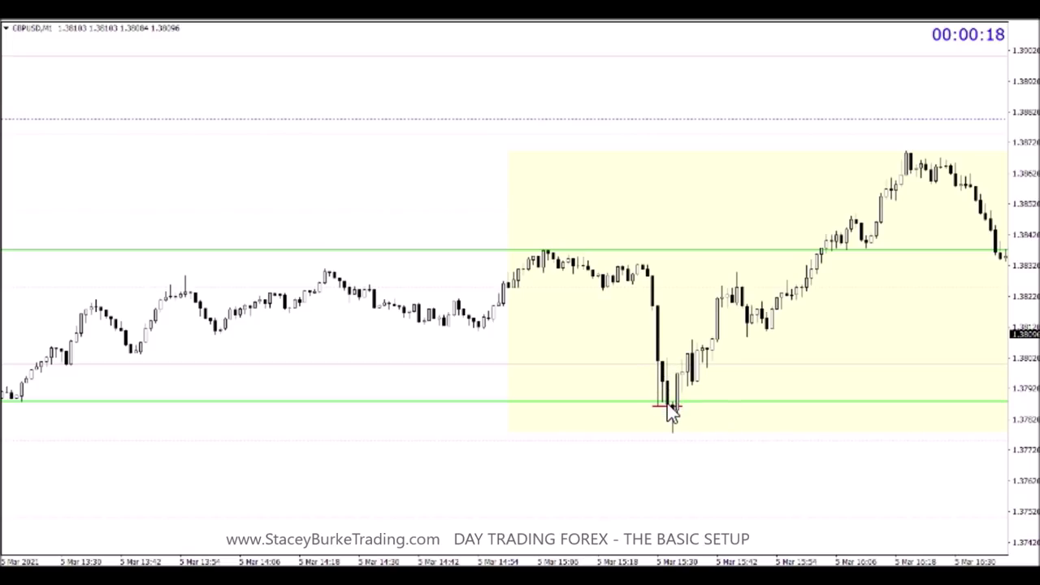
{"action": "mouse_move", "coordinate": [667, 406]}
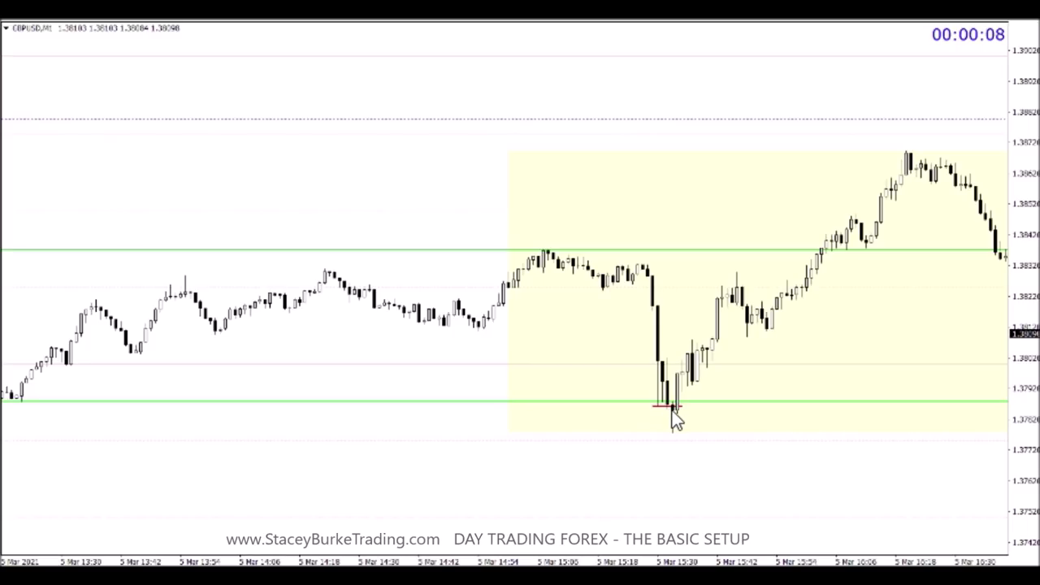
{"action": "mouse_move", "coordinate": [672, 410]}
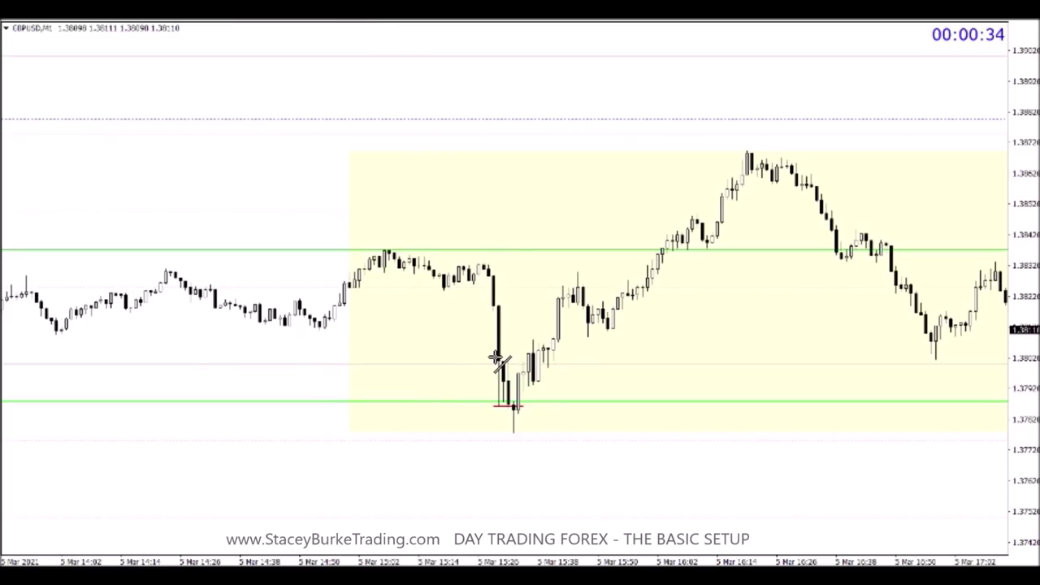
{"action": "left_click_drag", "start_coordinate": [496, 357], "coordinate": [569, 360]}
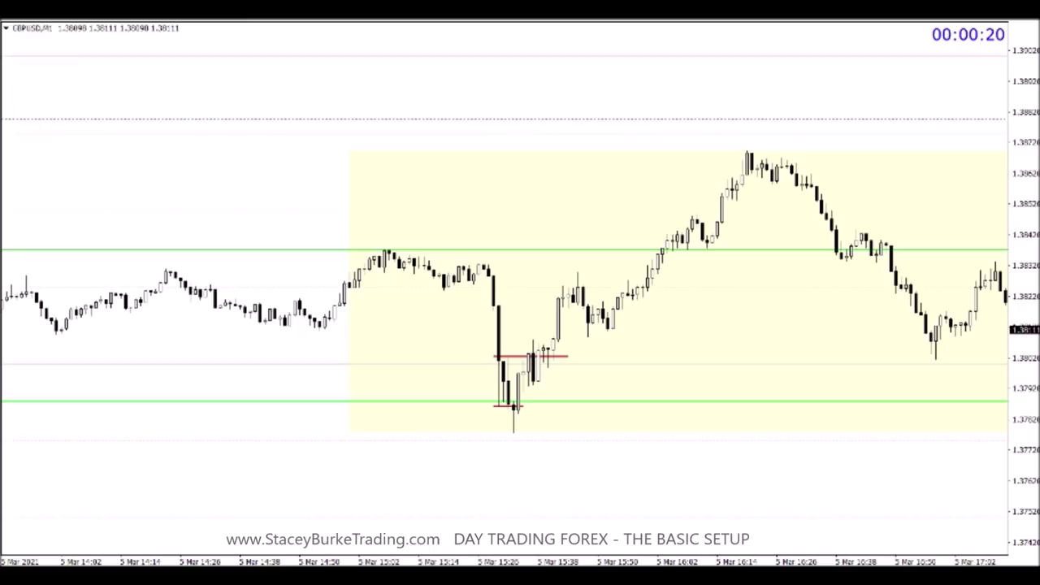
Circle the yellow-session candles around 15:41, at the end of the 1.3803 trend line, with a narrow ellipse.
{"action": "left_click", "coordinate": [2, 19]}
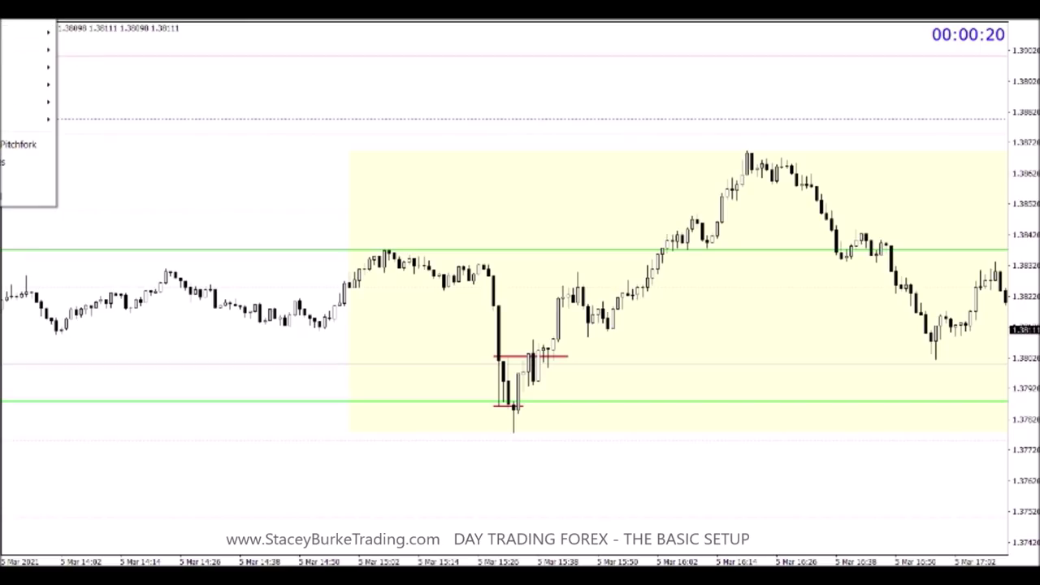
{"action": "mouse_move", "coordinate": [35, 104]}
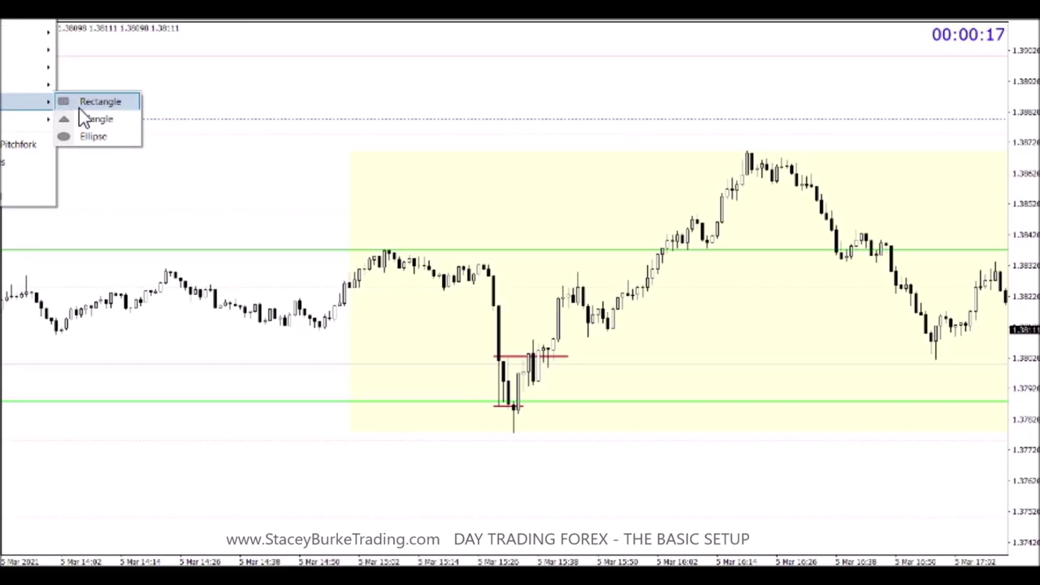
{"action": "left_click", "coordinate": [92, 136]}
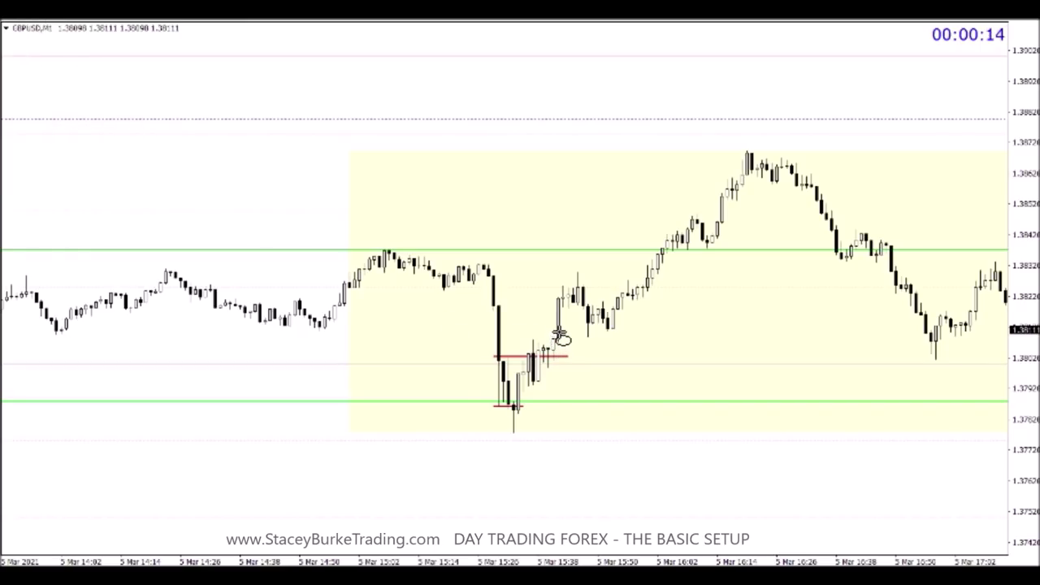
{"action": "left_click_drag", "start_coordinate": [560, 332], "coordinate": [553, 362]}
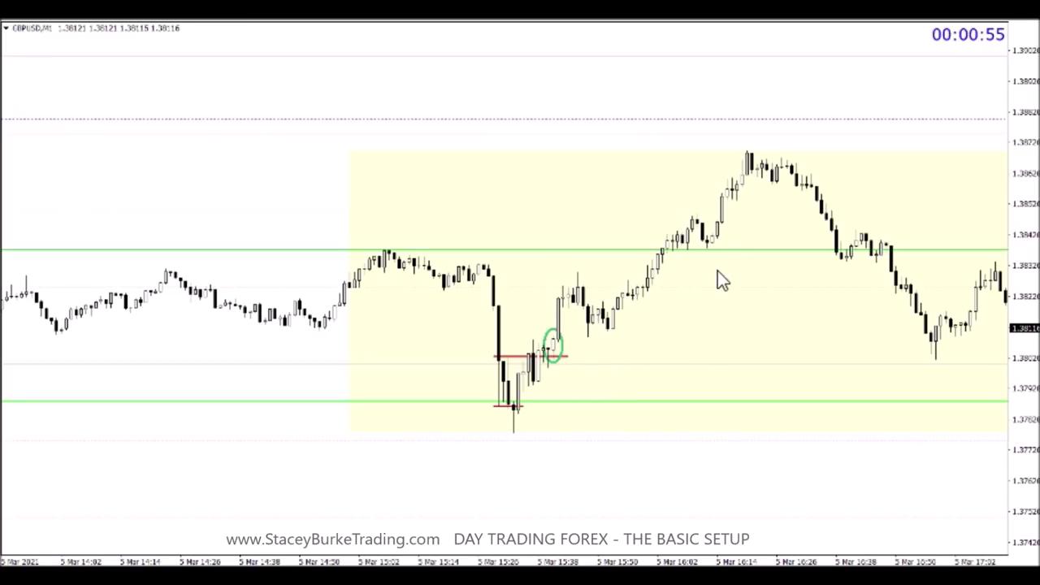
Draw a level trend line beneath the yellow-session peak and shift it to about 1.3858, spanning about 16:18 to 16:34.
{"action": "left_click", "coordinate": [346, 18]}
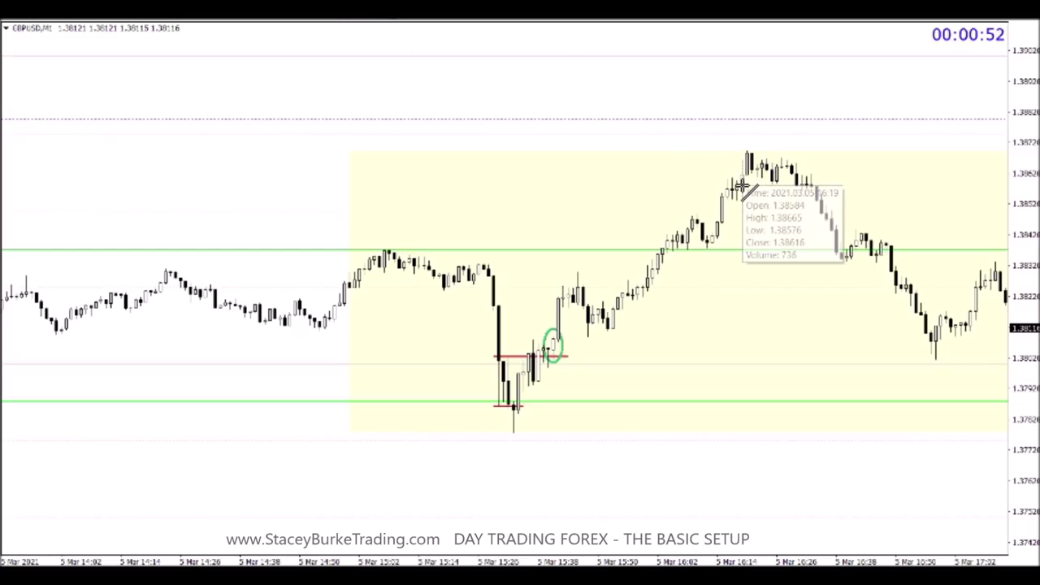
{"action": "left_click_drag", "start_coordinate": [742, 183], "coordinate": [821, 184]}
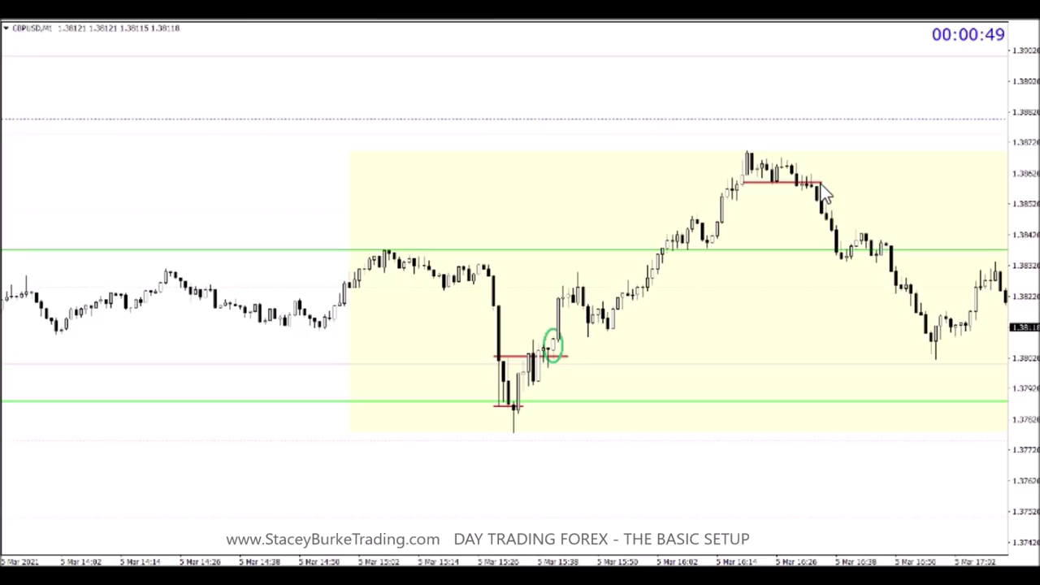
{"action": "double_click", "coordinate": [780, 186]}
{"action": "double_click", "coordinate": [779, 186]}
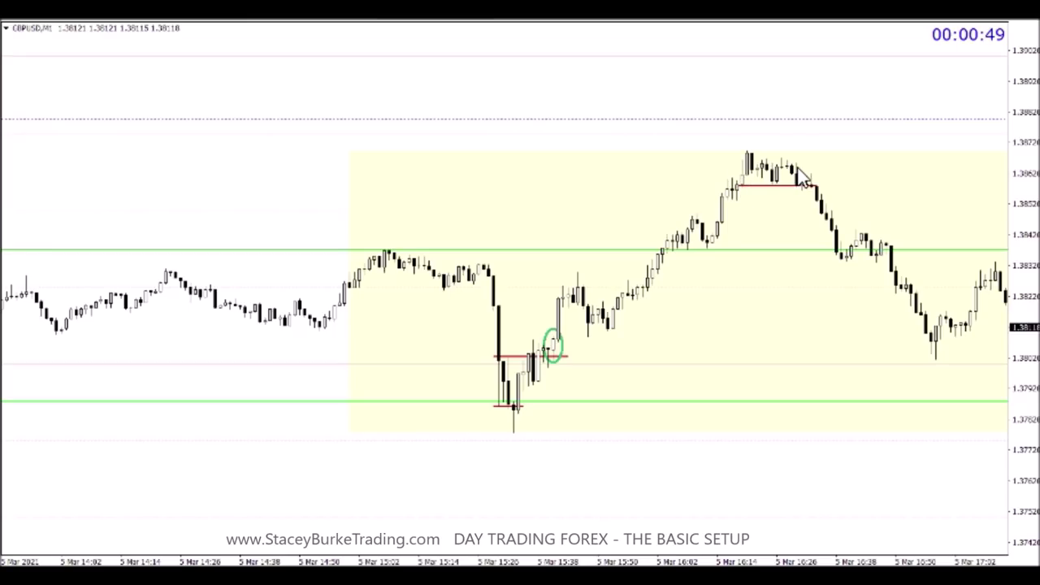
Circle the candles around 16:30, above the trend line beneath the yellow-session peak, with an ellipse.
{"action": "key", "text": "alt+i"}
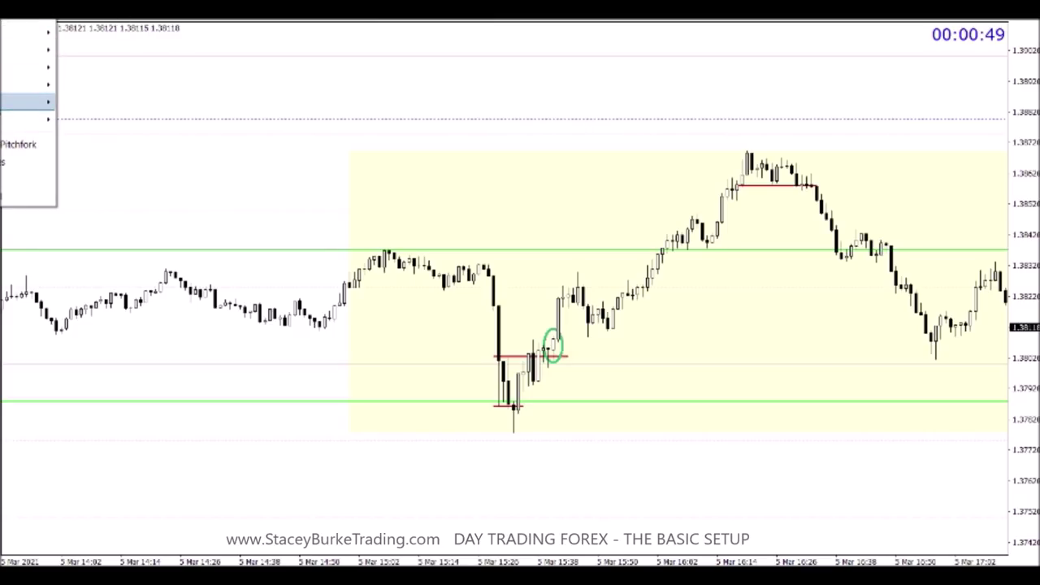
{"action": "left_click", "coordinate": [89, 136]}
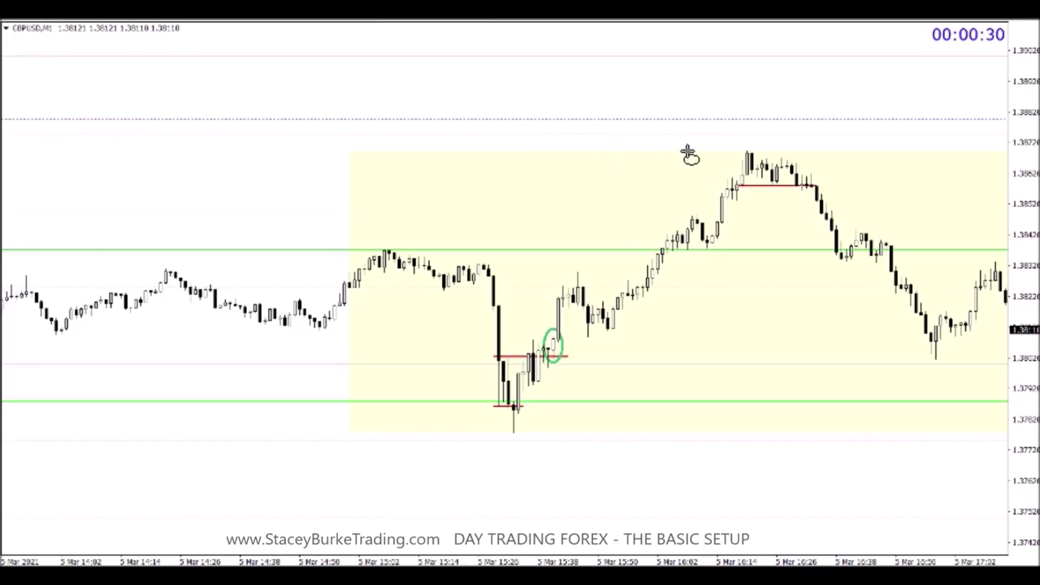
{"action": "left_click_drag", "start_coordinate": [792, 155], "coordinate": [799, 198]}
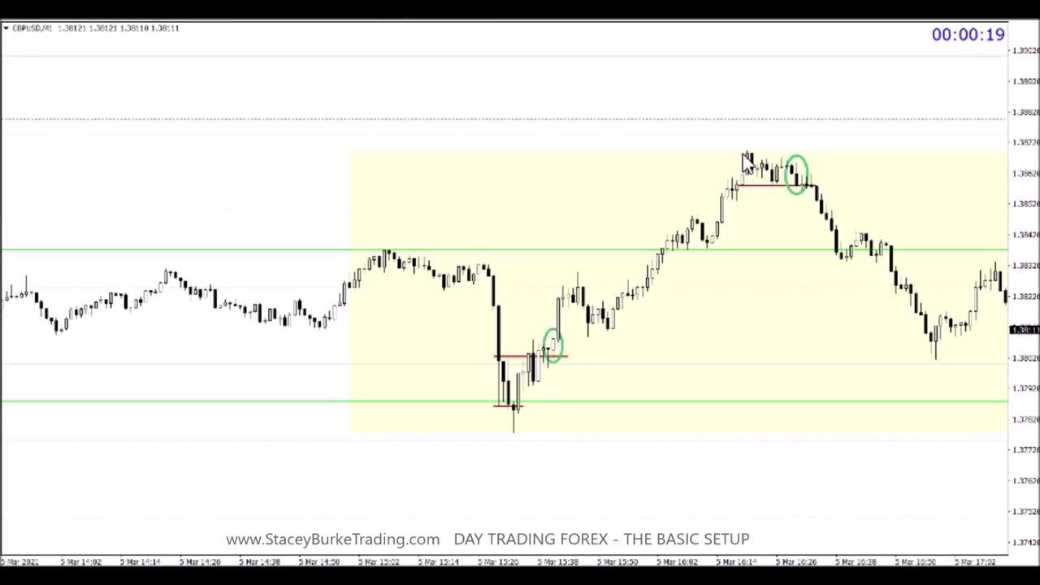
Draw a level trend line above the pre-session swing high at about 1.3832, from about 14:21 to 15:08, and start another trend line.
{"action": "left_click", "coordinate": [344, 20]}
{"action": "left_click_drag", "start_coordinate": [159, 266], "coordinate": [390, 267]}
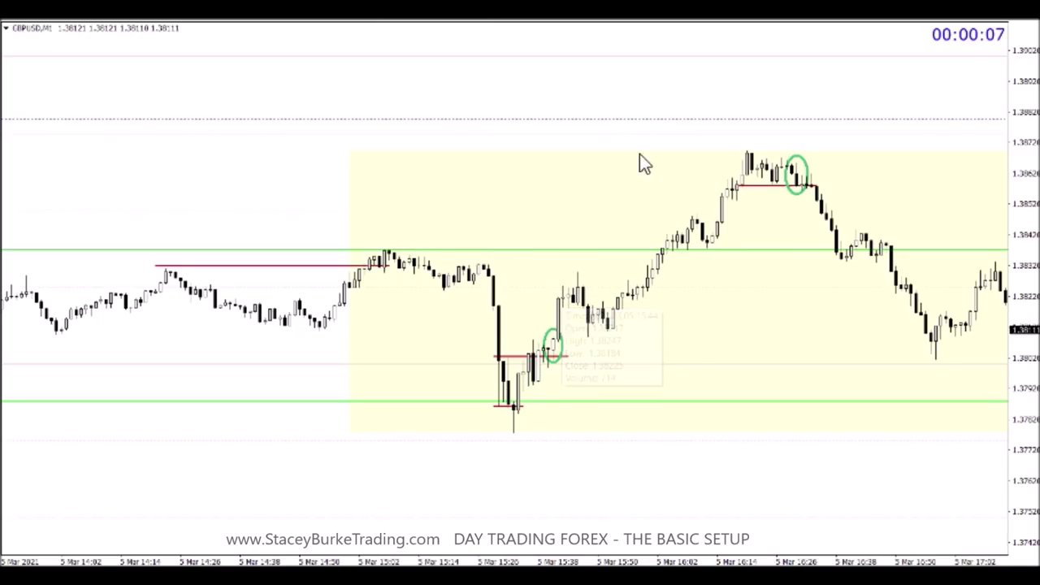
{"action": "left_click", "coordinate": [360, 27]}
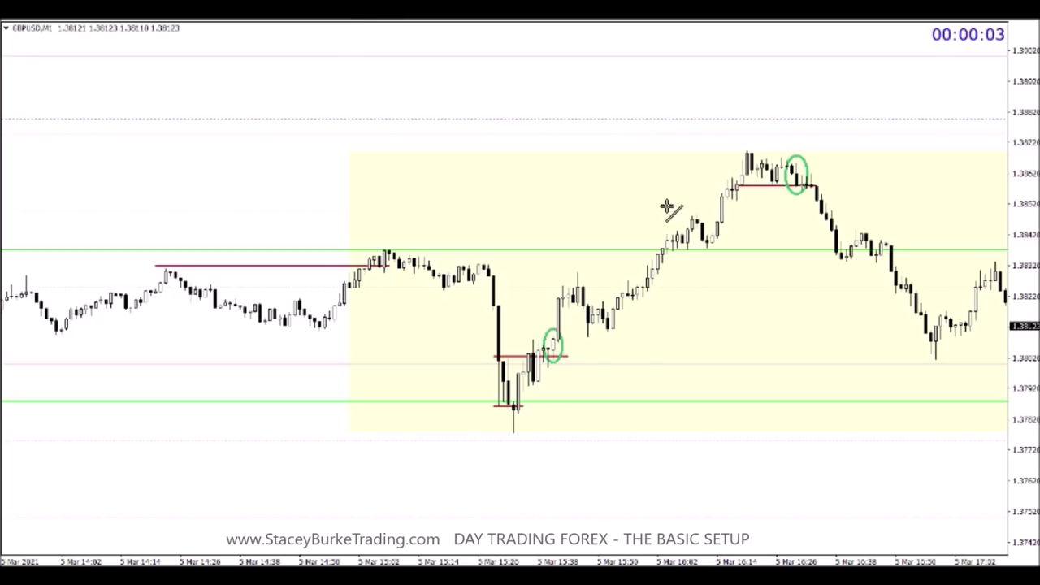